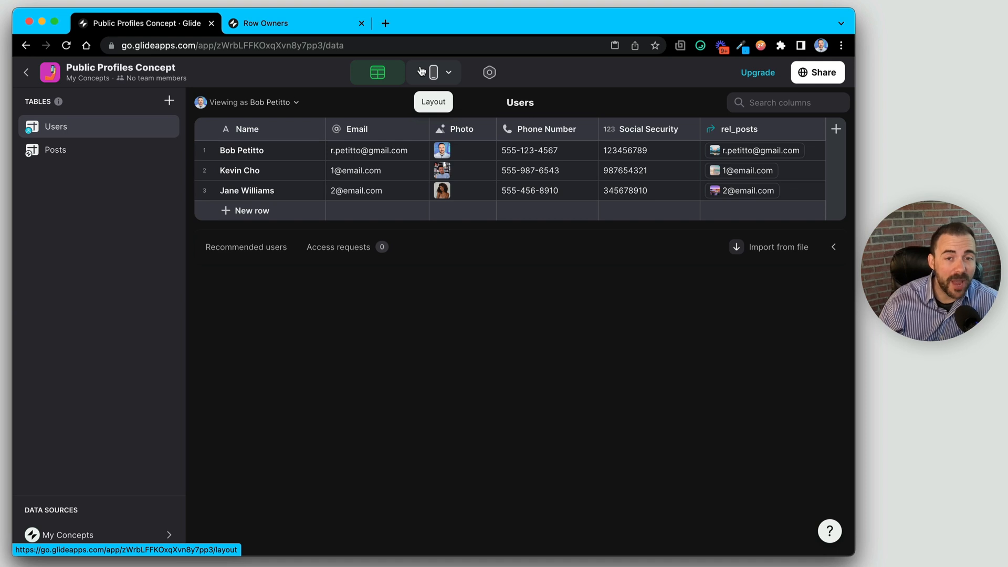
- Select the Phone Number and Social Security columns, then preview the People tab and open the first person
click(529, 130)
shift+click(662, 129)
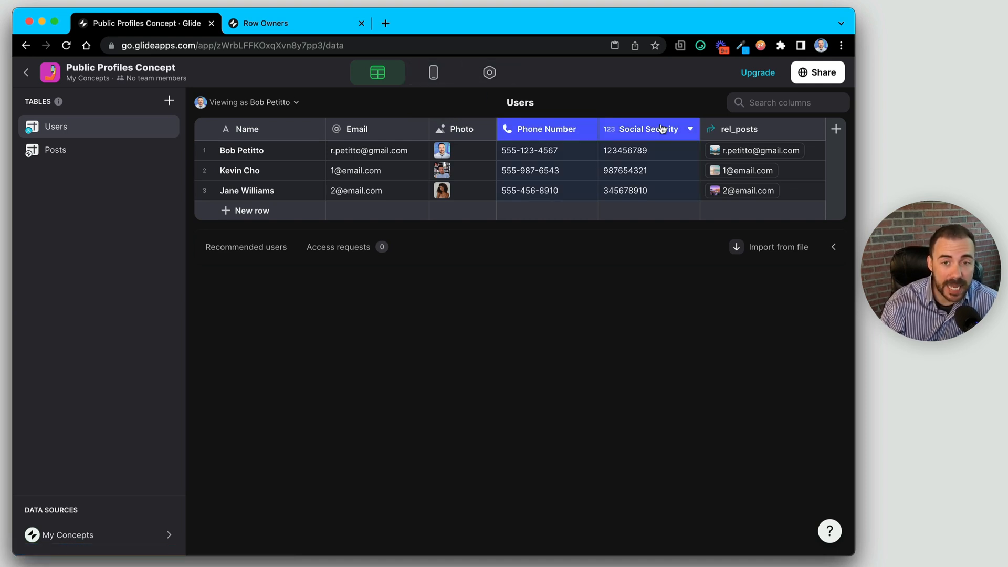
click(433, 72)
click(383, 514)
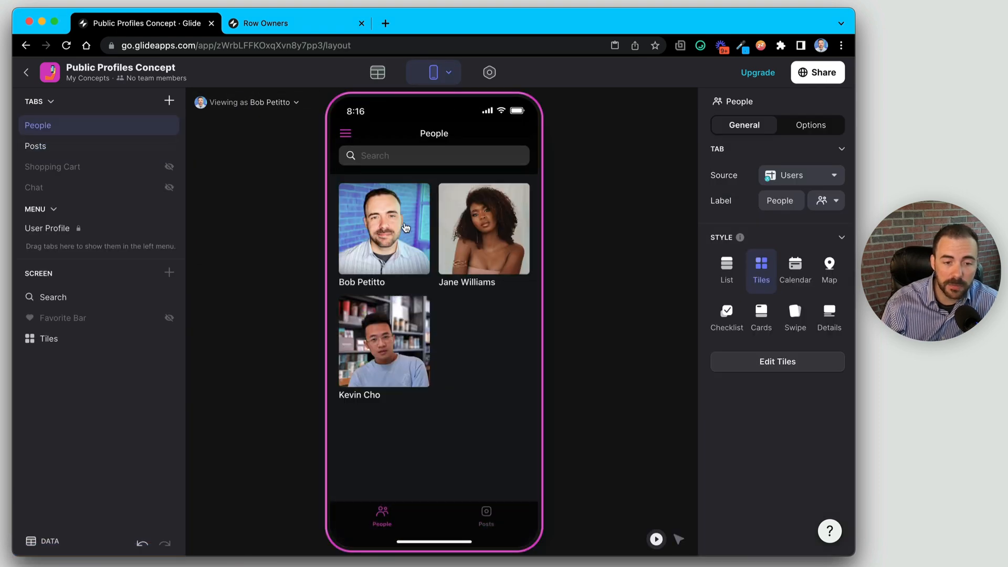
click(404, 229)
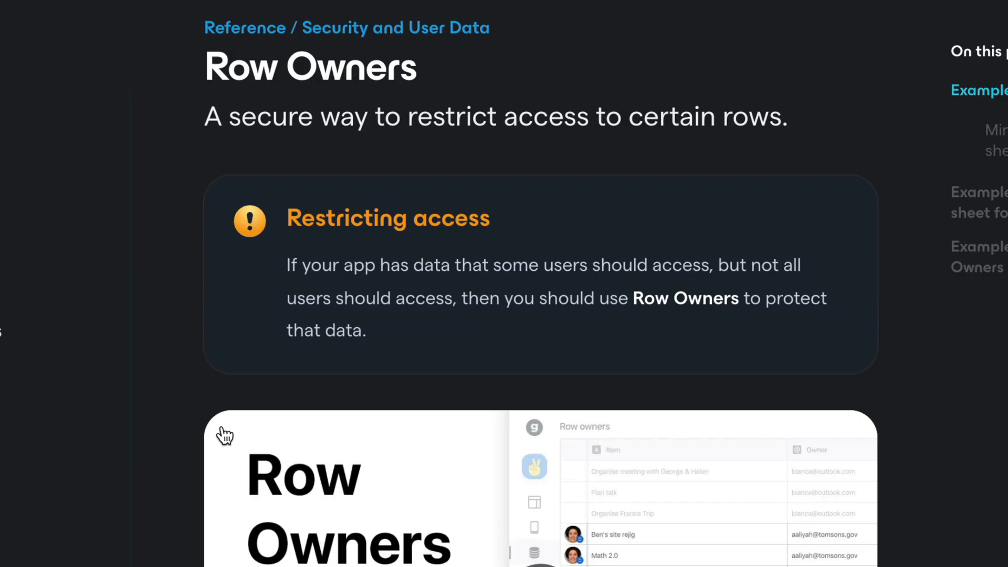
- Scroll the Row Owners docs and highlight the sentence about who can see data
scroll(225, 435, down, 6)
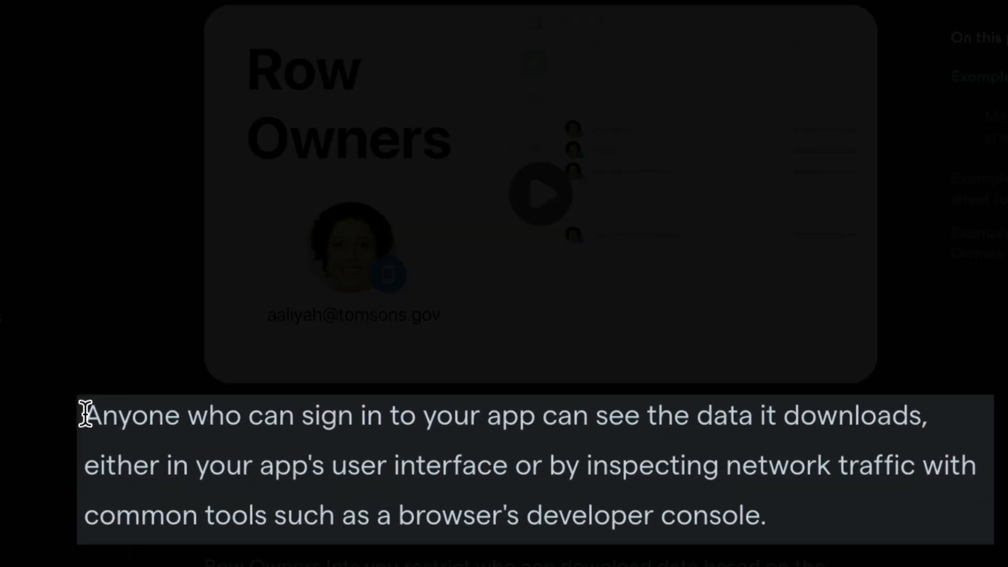
drag(85, 414, 972, 494)
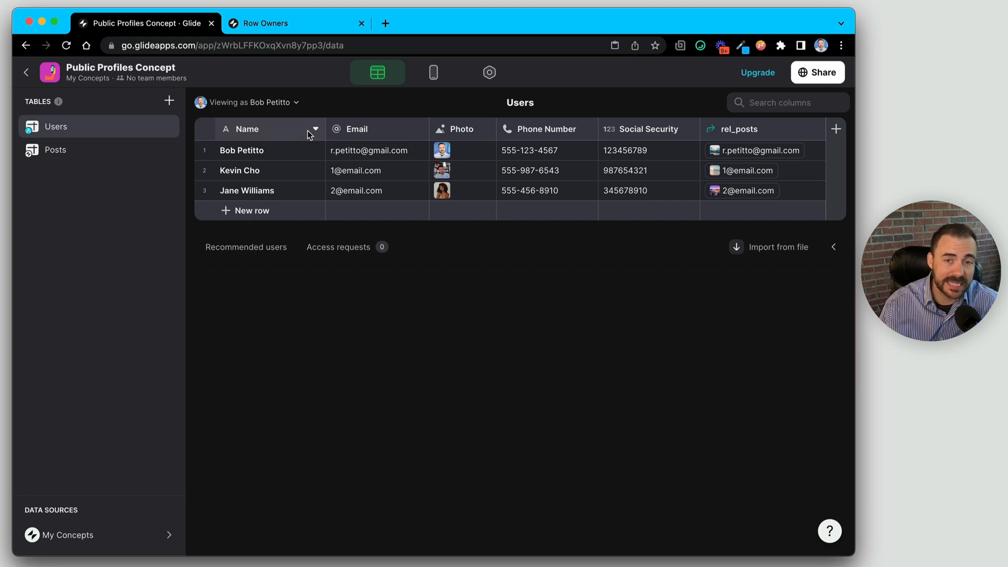
click(353, 128)
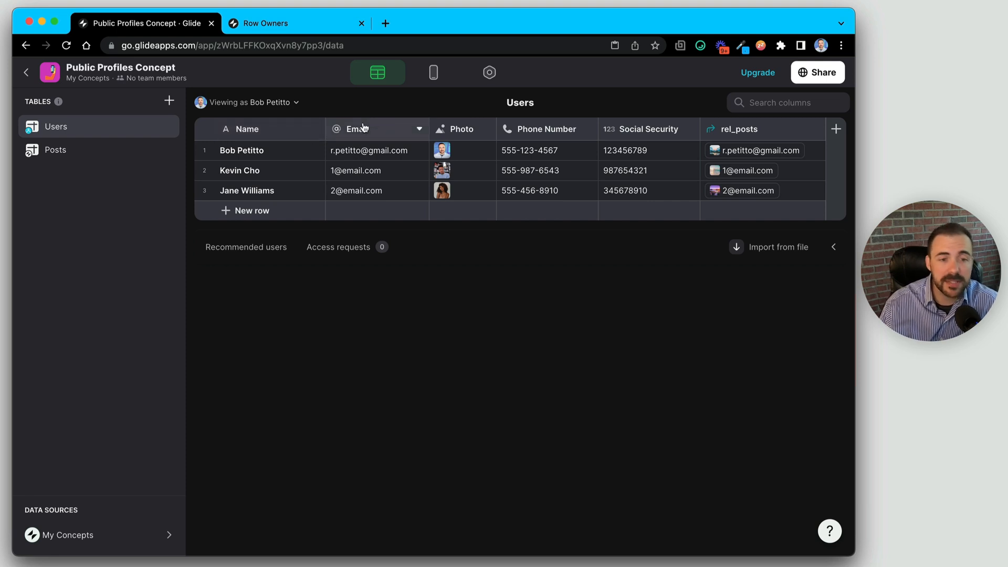
super+click(530, 129)
super+click(637, 129)
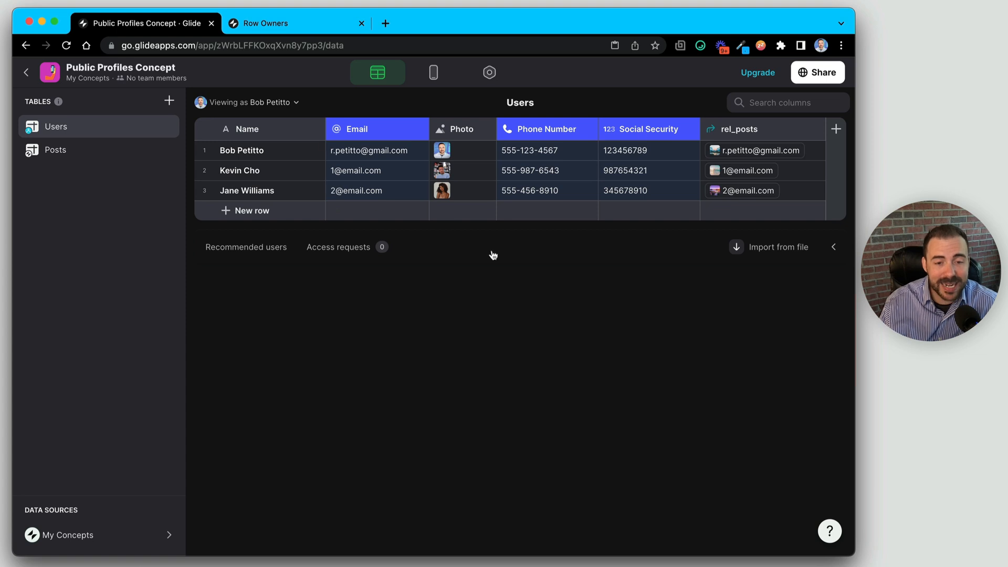
click(64, 152)
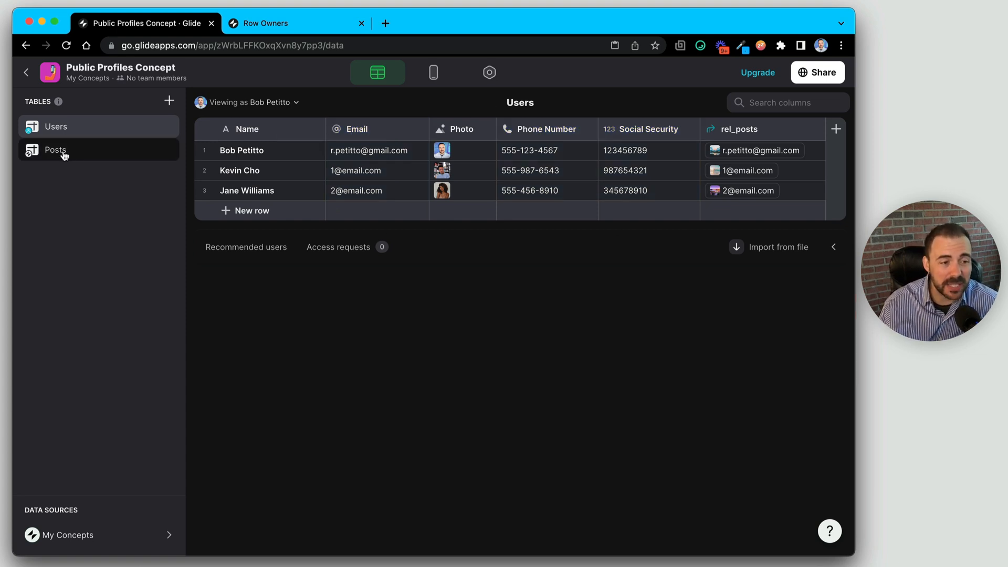
- Open the Posts table and inspect its rel_user relation, userName and userPhoto columns
click(46, 155)
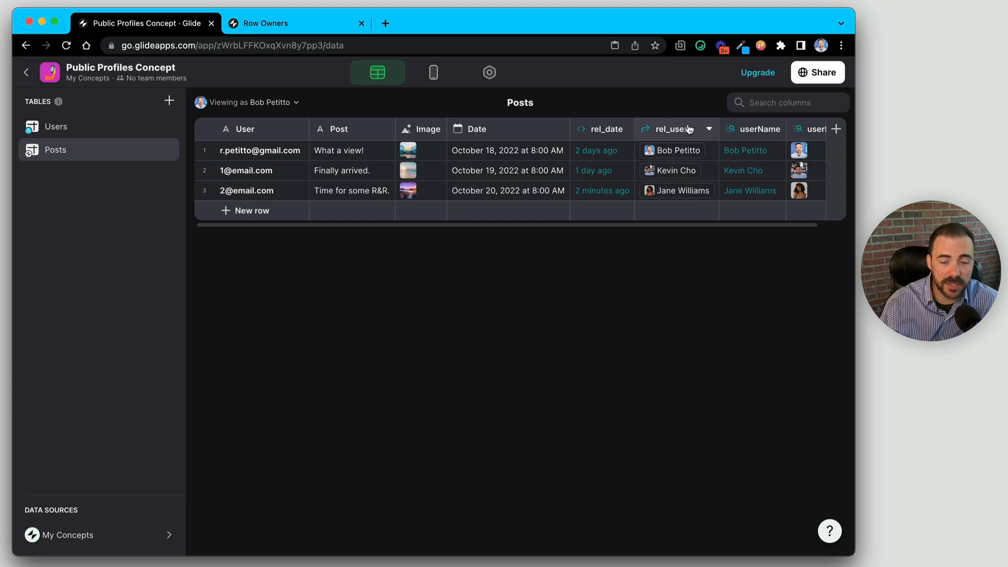
click(667, 131)
click(668, 131)
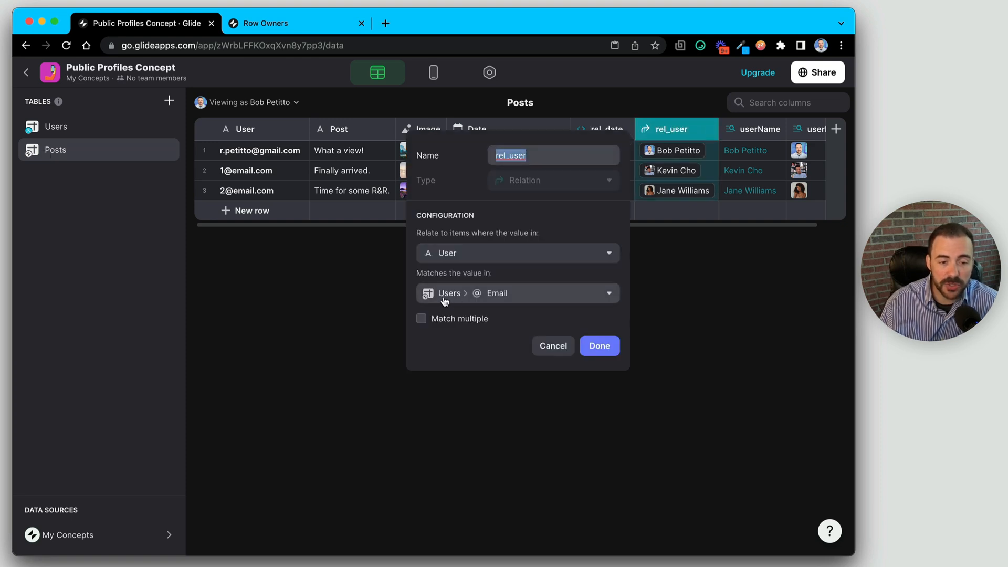
click(551, 348)
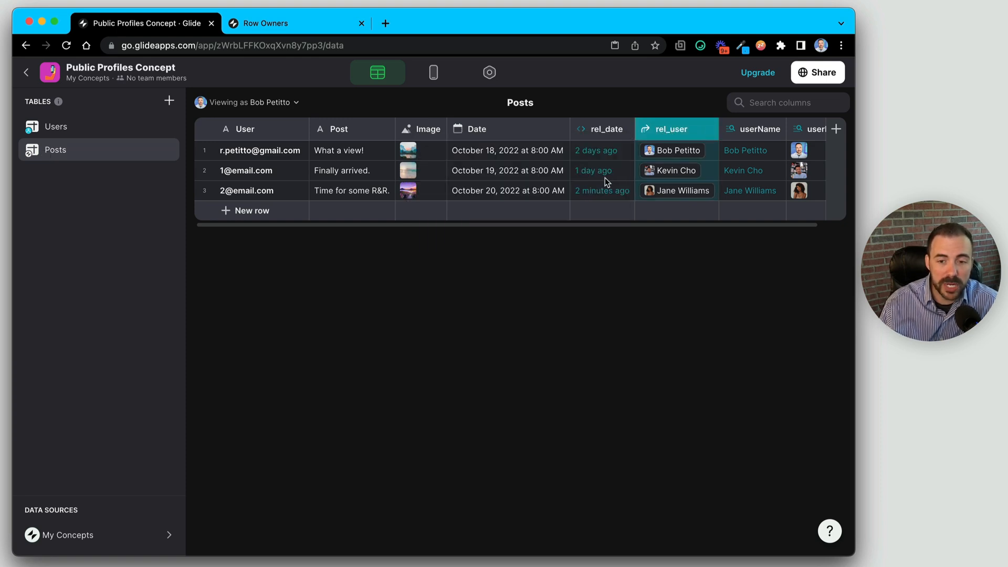
click(723, 135)
click(786, 132)
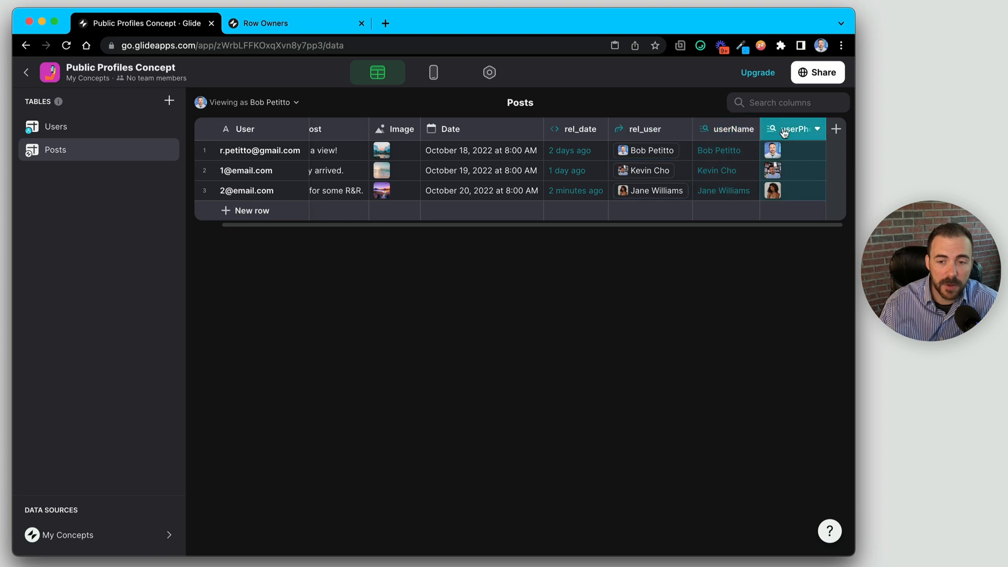
- Preview the Posts tab's tiles in the layout, then return to the Posts data
click(440, 80)
click(486, 517)
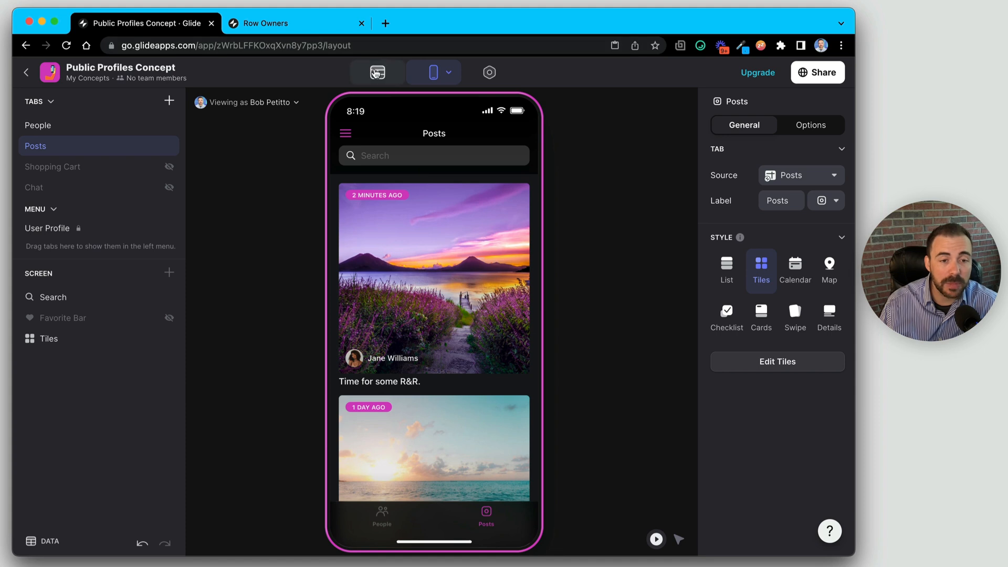
click(375, 73)
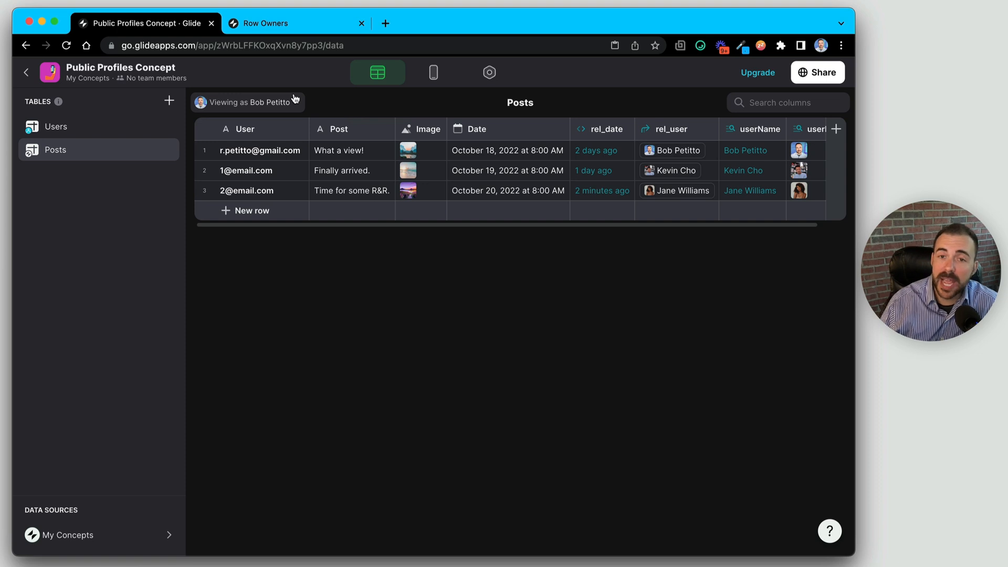
- Open the Users table and make Email its row-owner column
click(248, 134)
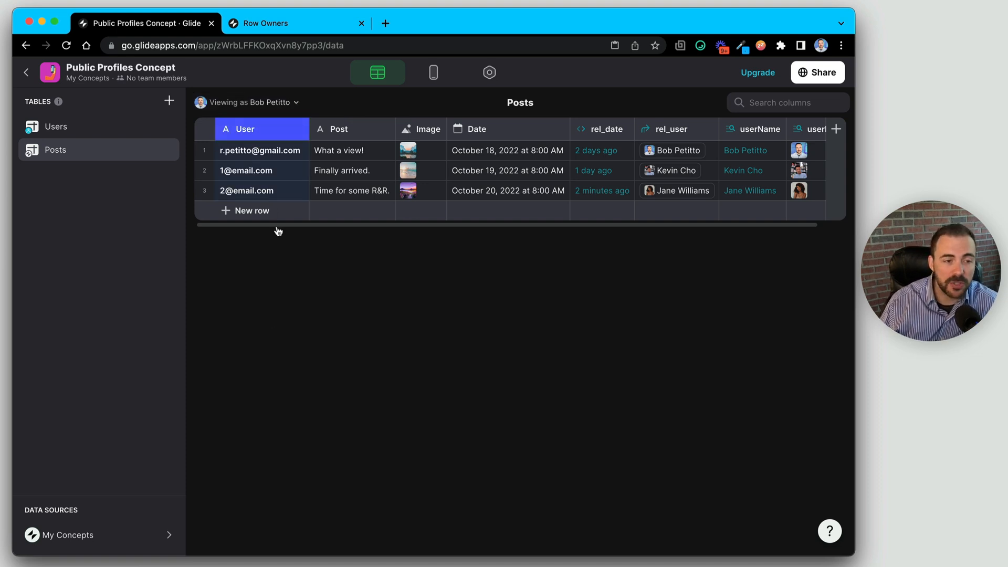
click(94, 128)
click(391, 130)
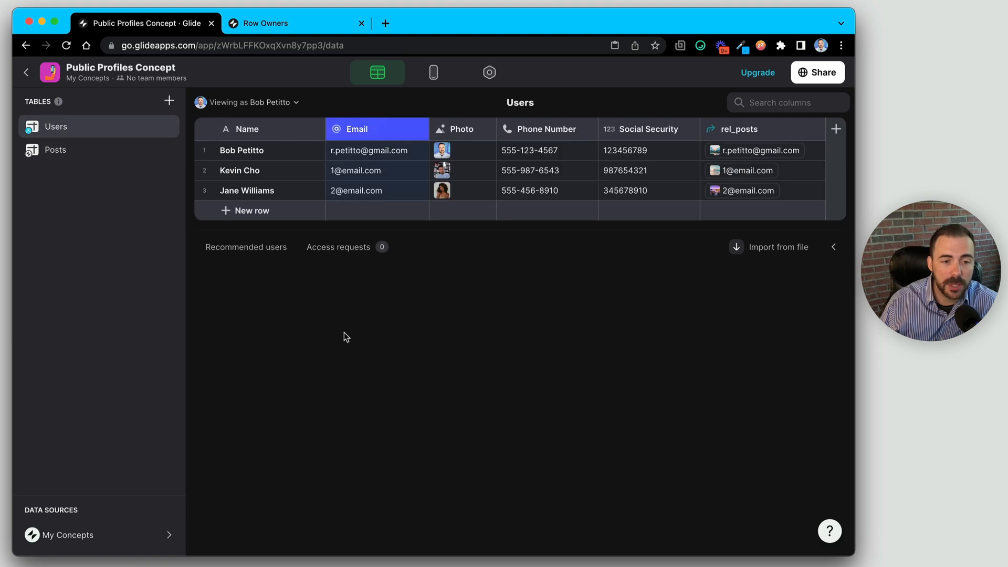
click(419, 130)
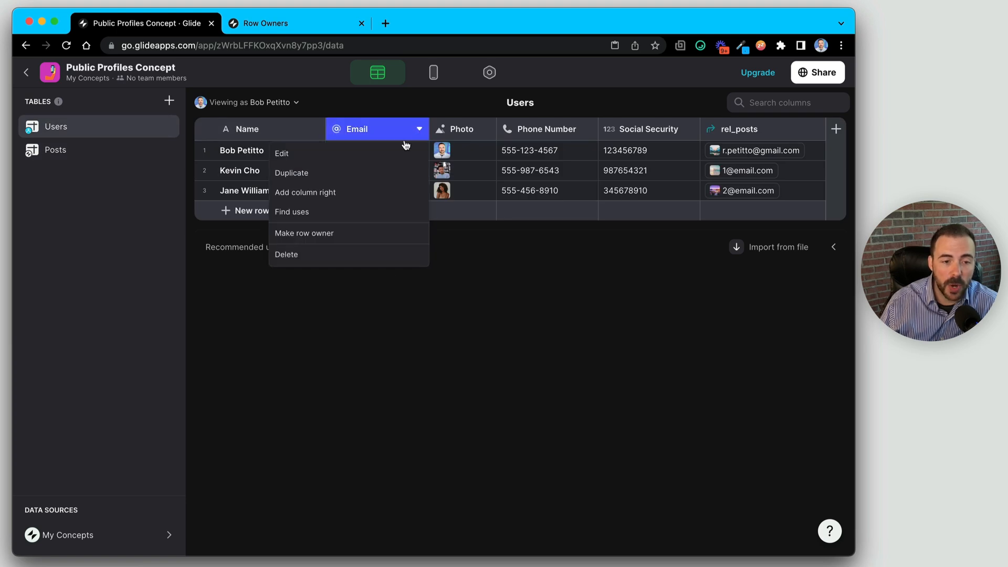
click(365, 234)
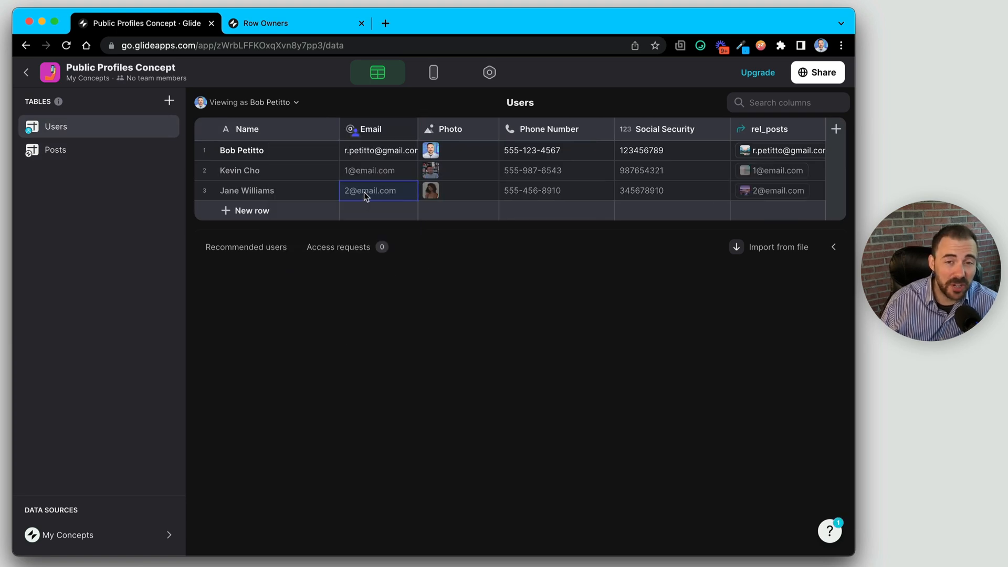
- Select and tick the greyed-out second and third user rows, inspecting their names, emails, phones and photos
click(273, 170)
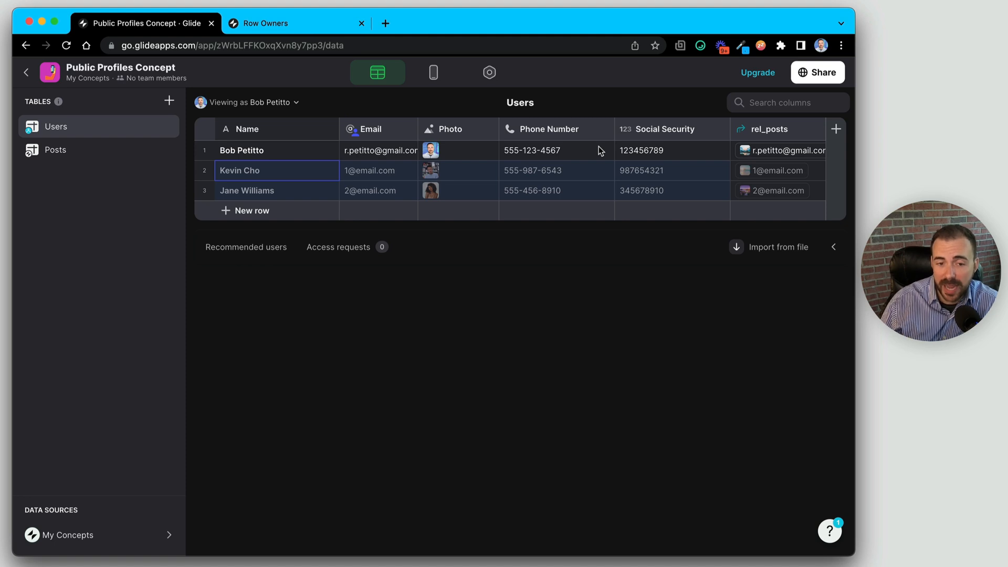
click(364, 183)
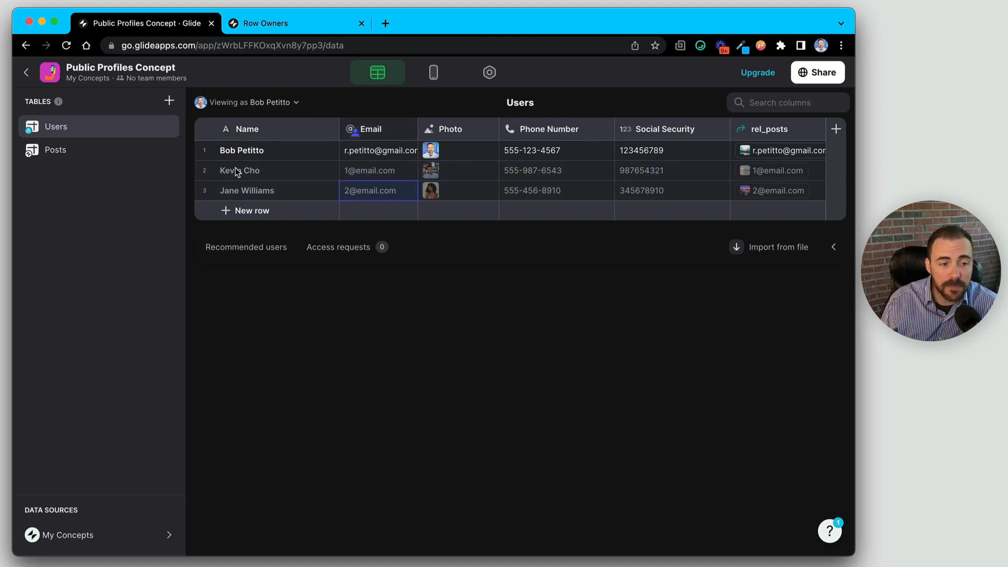
drag(236, 173, 780, 199)
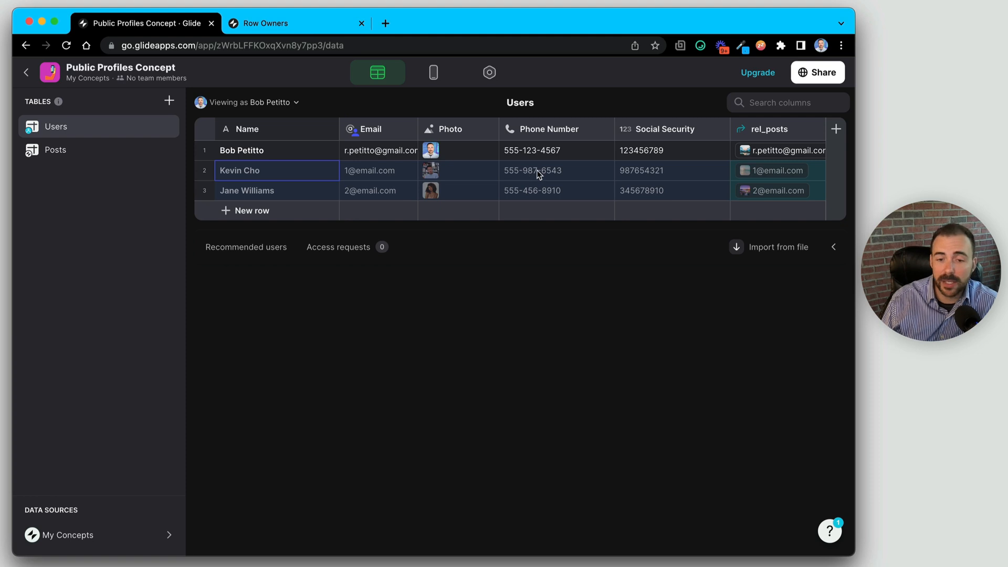
drag(650, 173, 551, 181)
drag(399, 173, 389, 189)
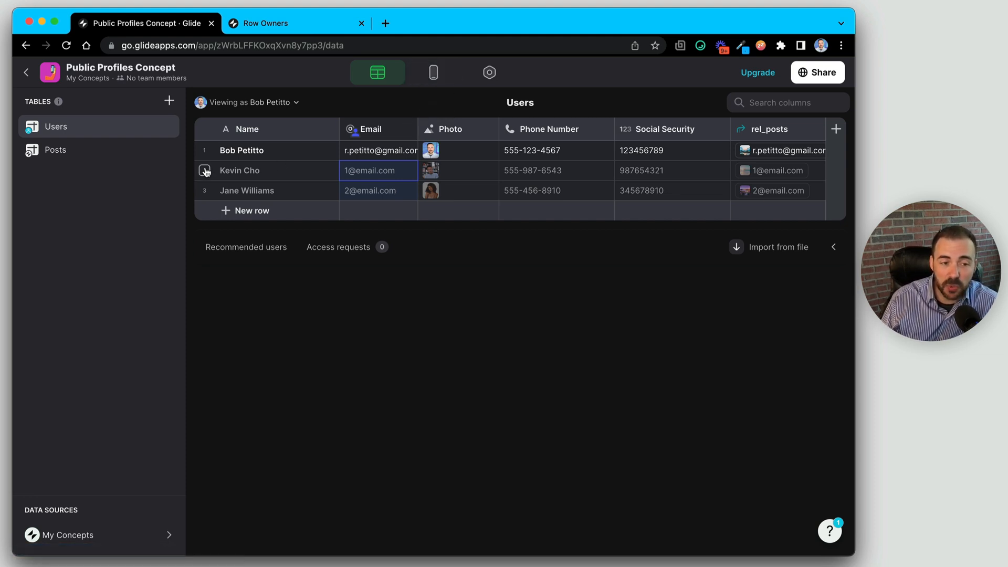
click(205, 190)
click(204, 170)
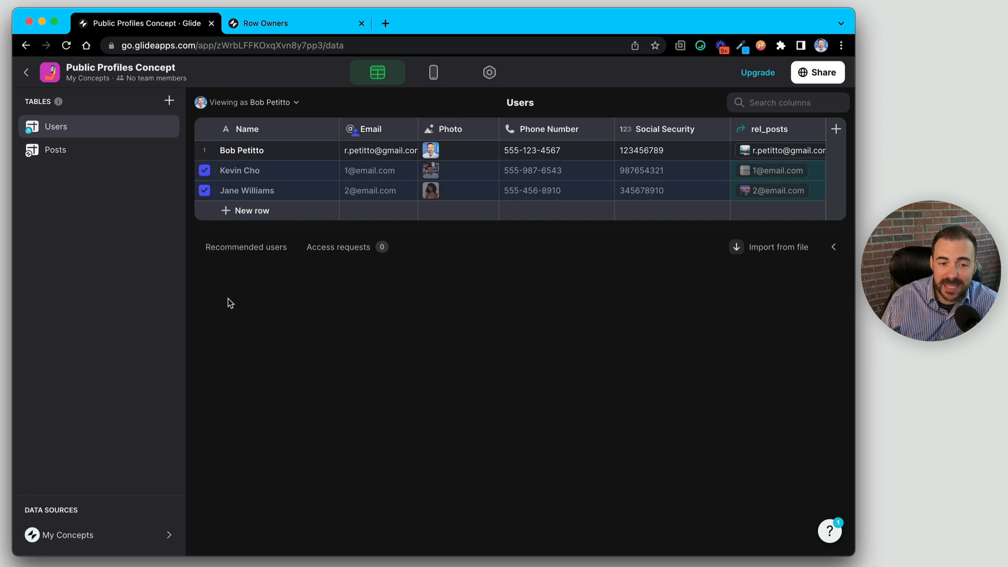
click(260, 170)
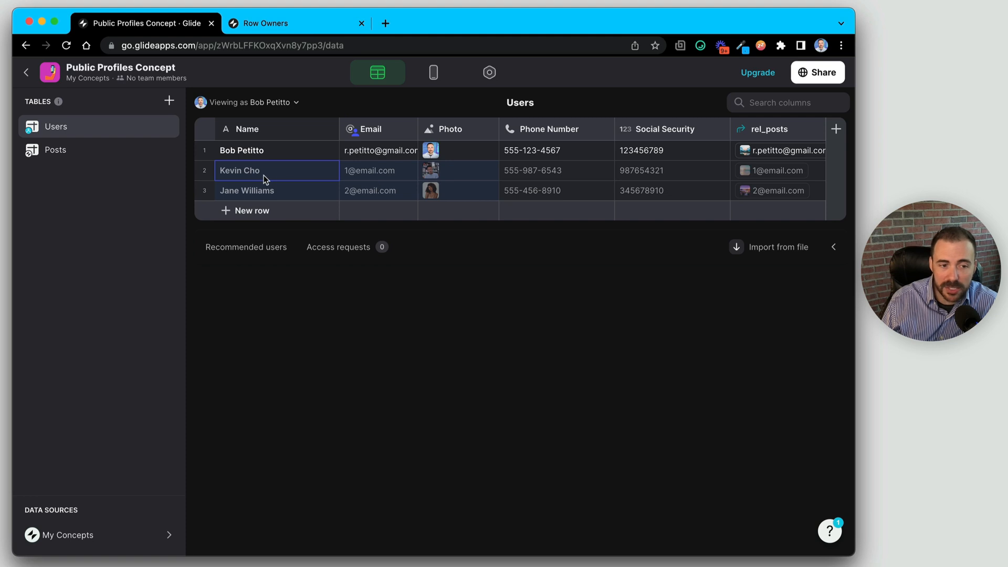
drag(264, 175, 287, 190)
drag(456, 176, 457, 193)
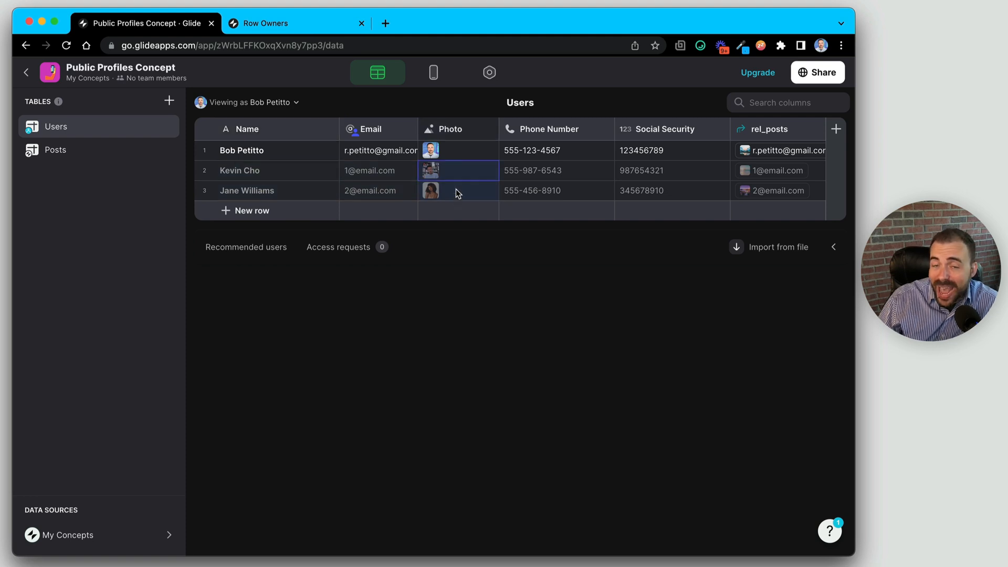
- Preview and scroll through the Posts tab's tiles in the layout, then go back to the Posts data
click(434, 72)
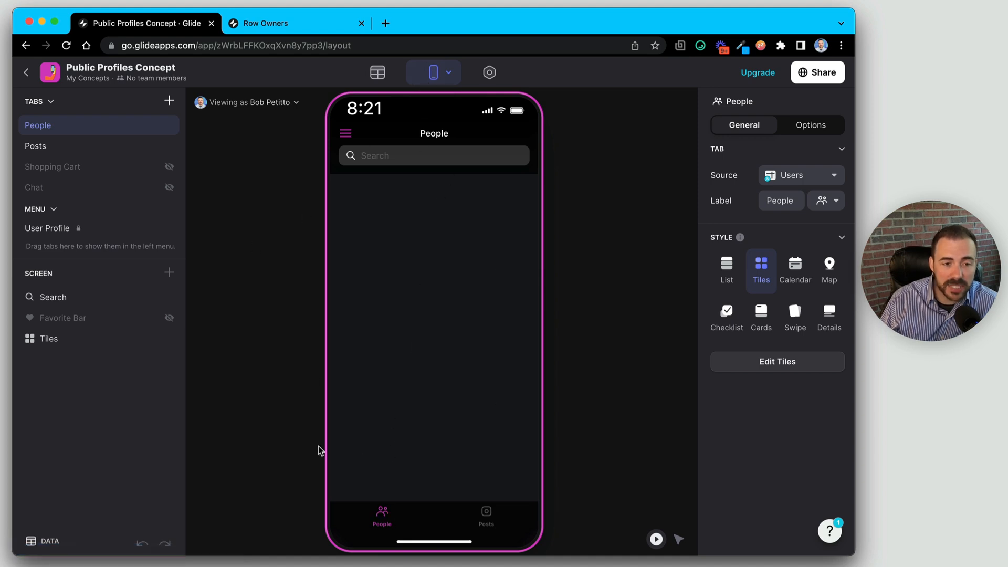
click(494, 520)
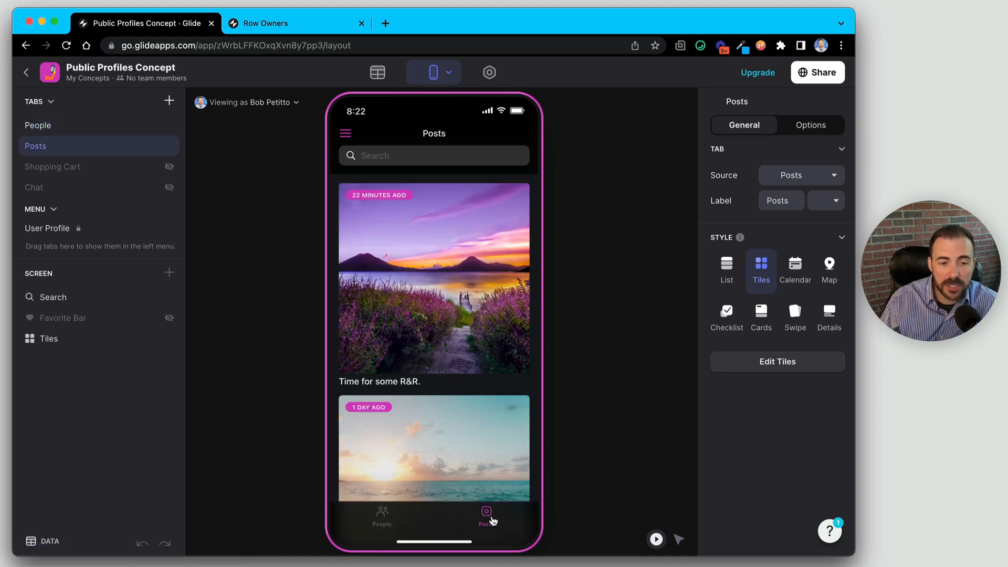
scroll(454, 418, down, 3)
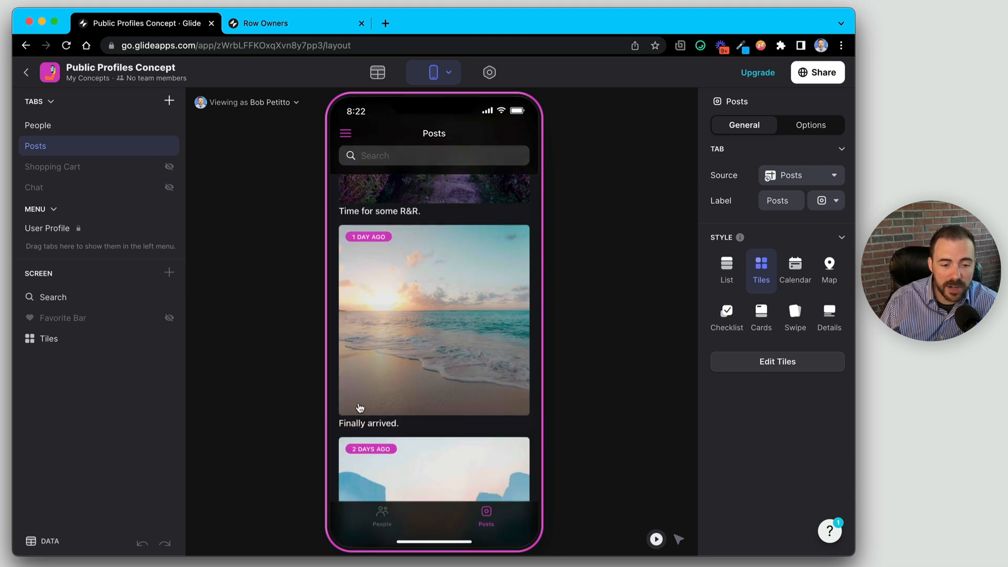
scroll(370, 415, down, 3)
scroll(381, 315, up, 4)
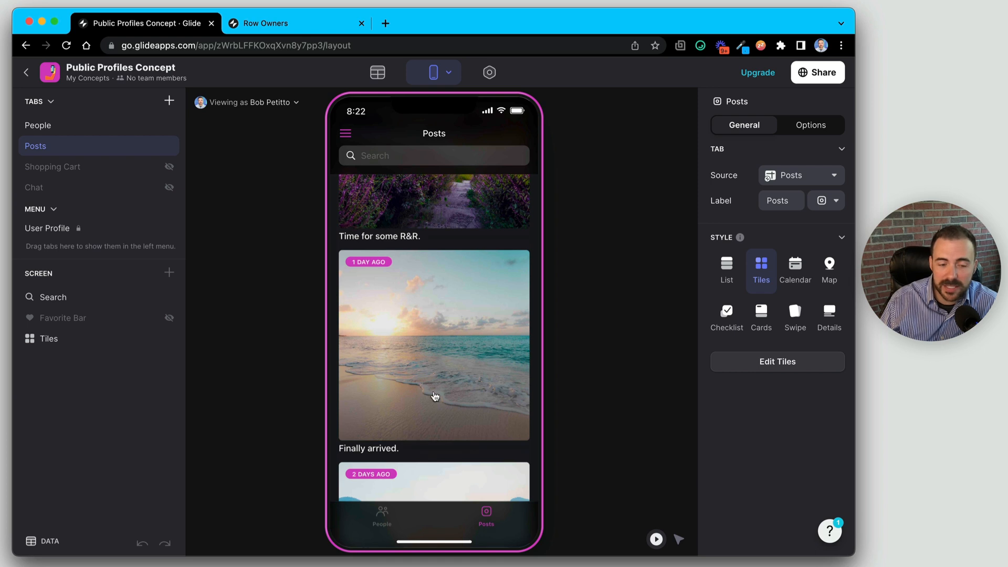
scroll(401, 378, up, 2)
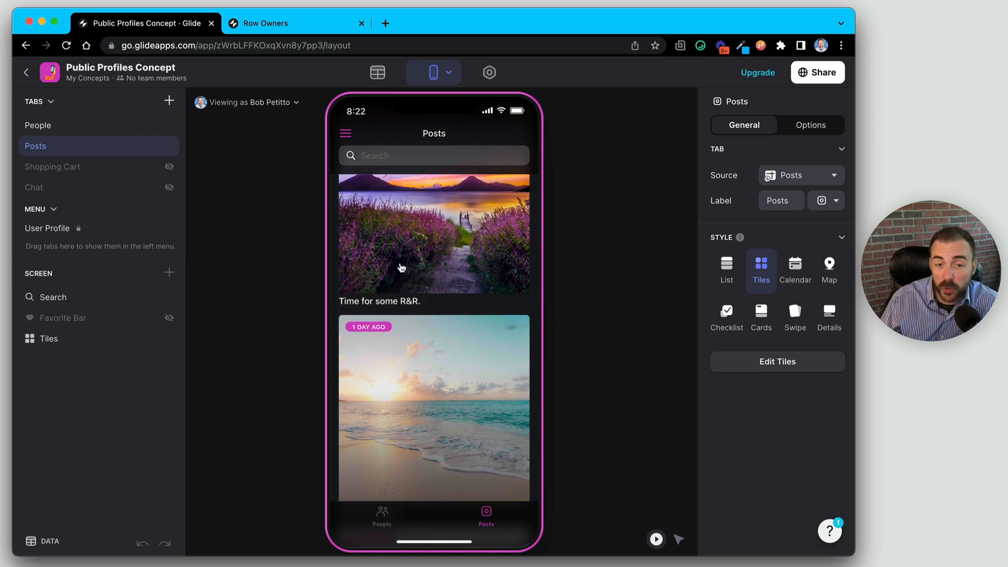
scroll(394, 349, down, 5)
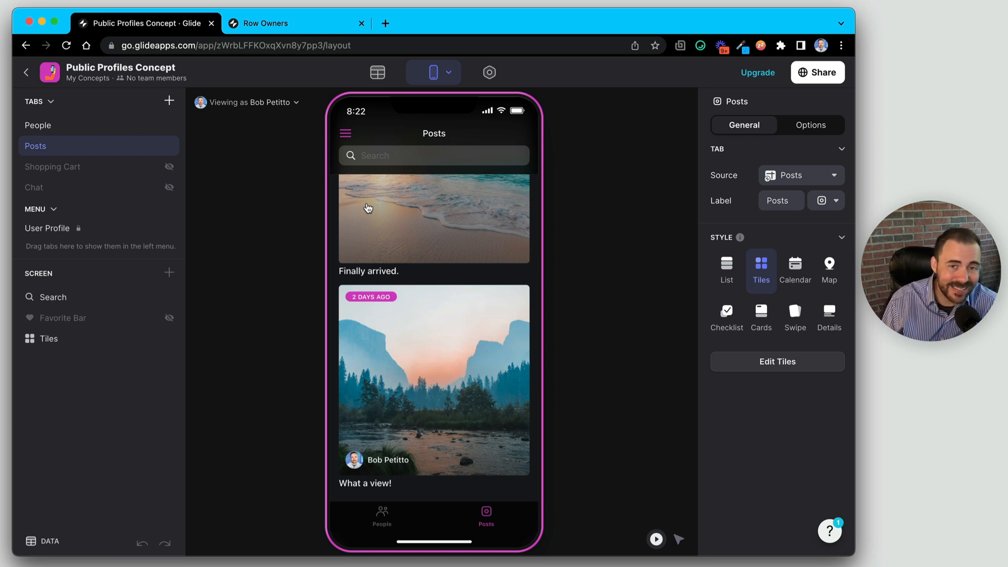
click(375, 76)
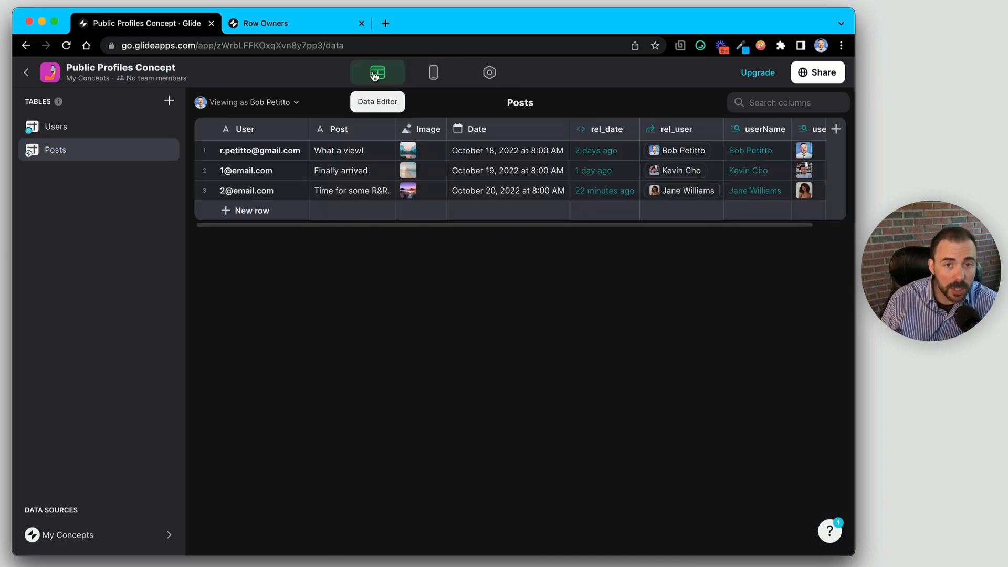
- Create a new empty table named Public Profile
click(169, 100)
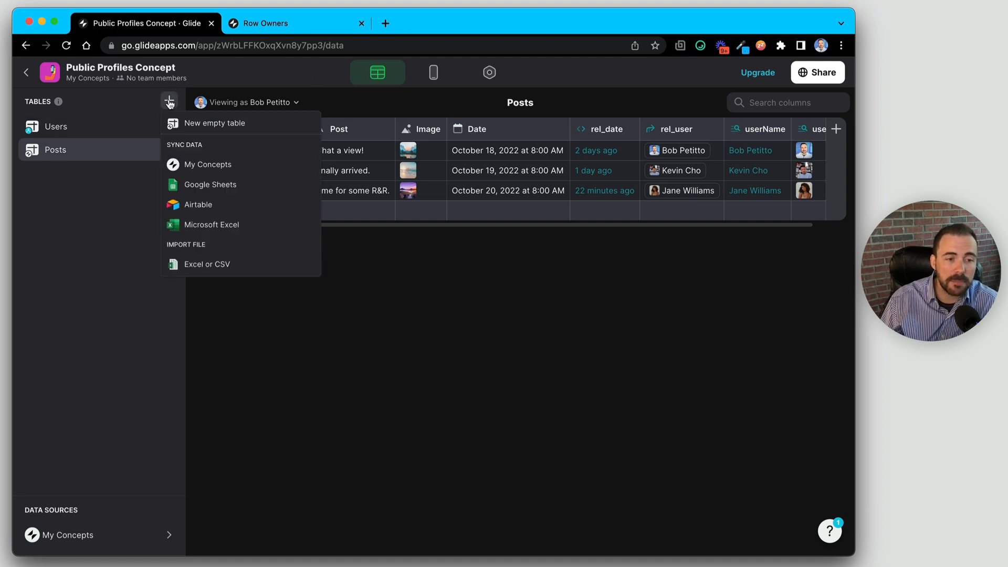
click(196, 122)
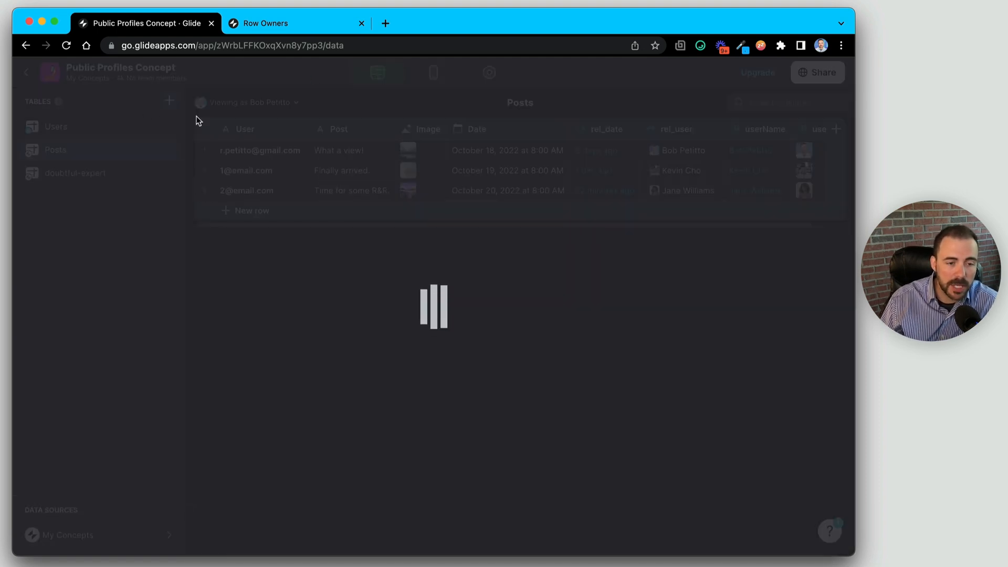
text(Publ)
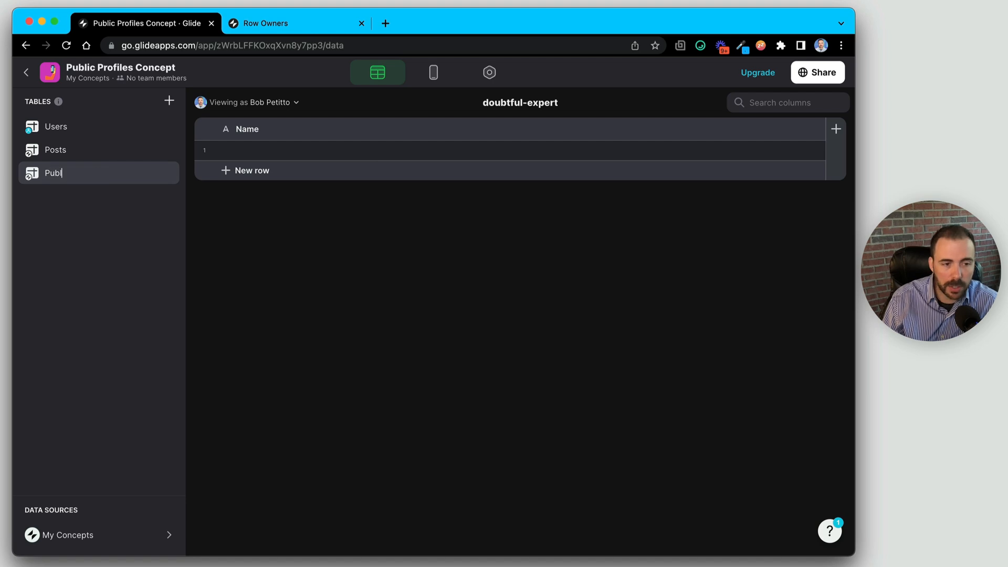
text(ic Profile)
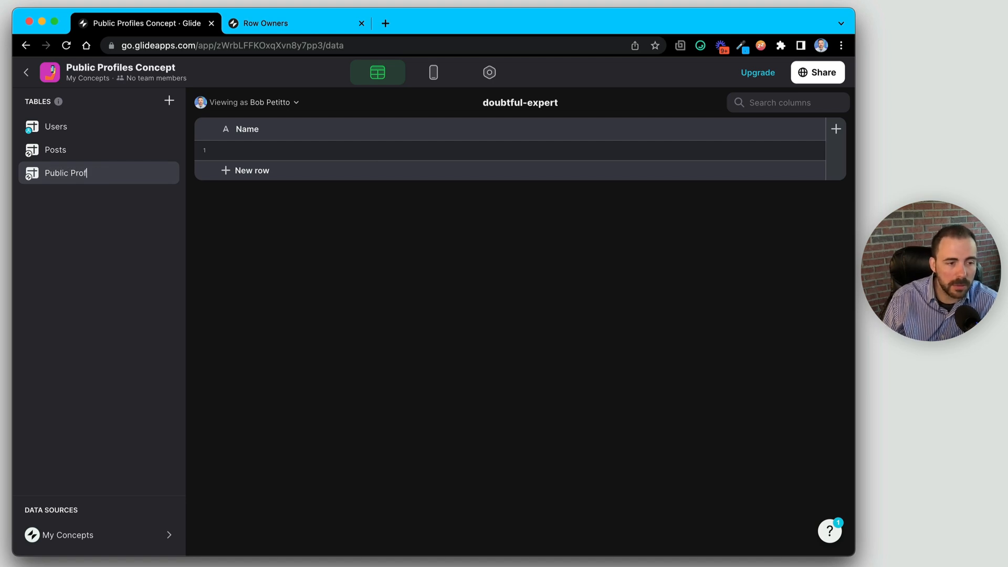
key(Return)
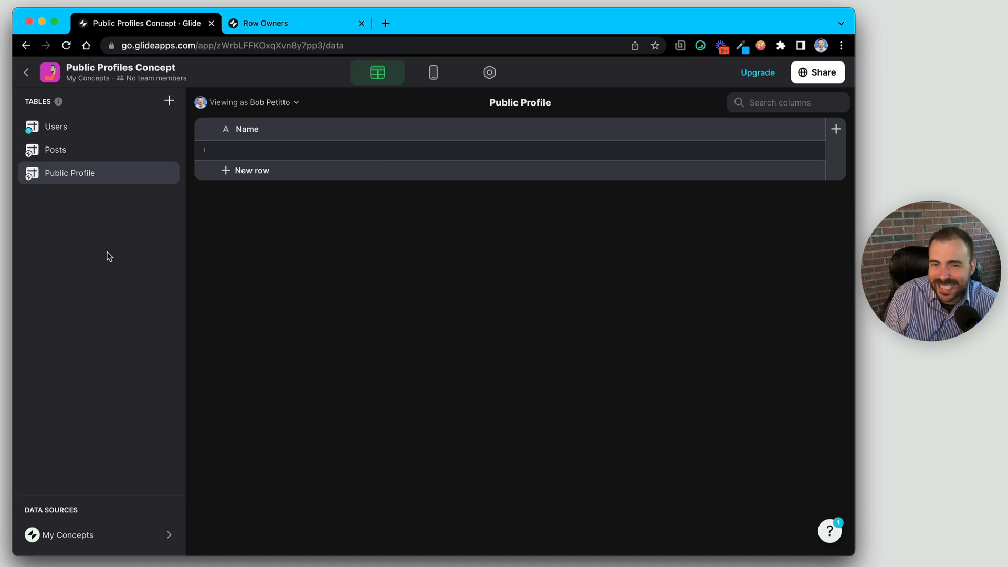
- Add a second row and an Image-type Photo column to Public Profile
click(252, 171)
click(836, 129)
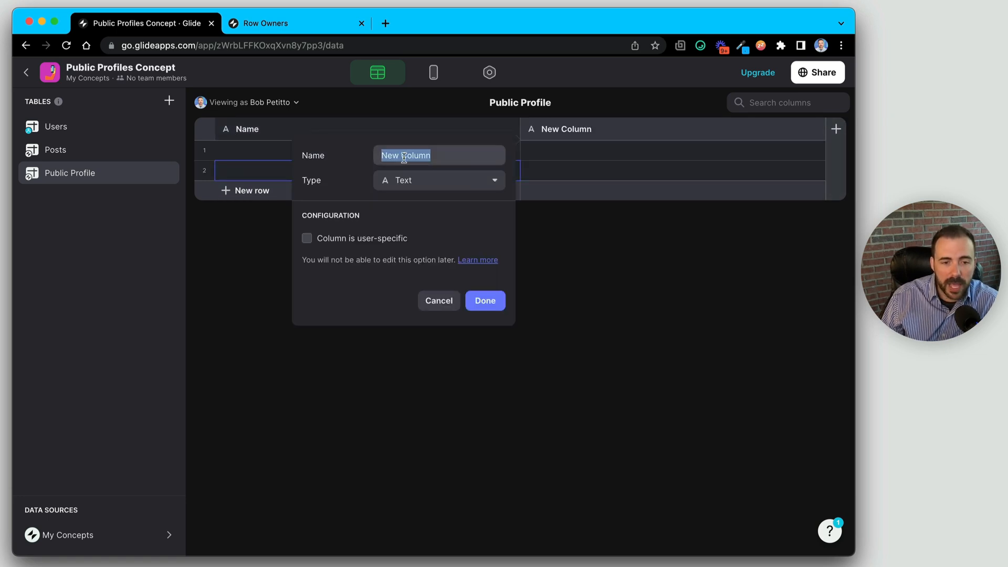
text(Photo)
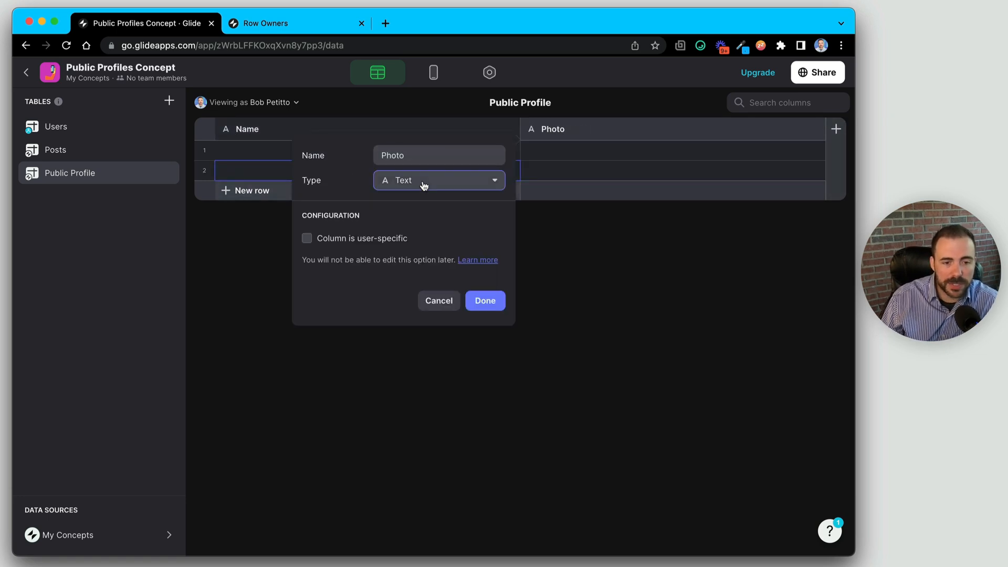
click(420, 180)
click(423, 288)
click(483, 298)
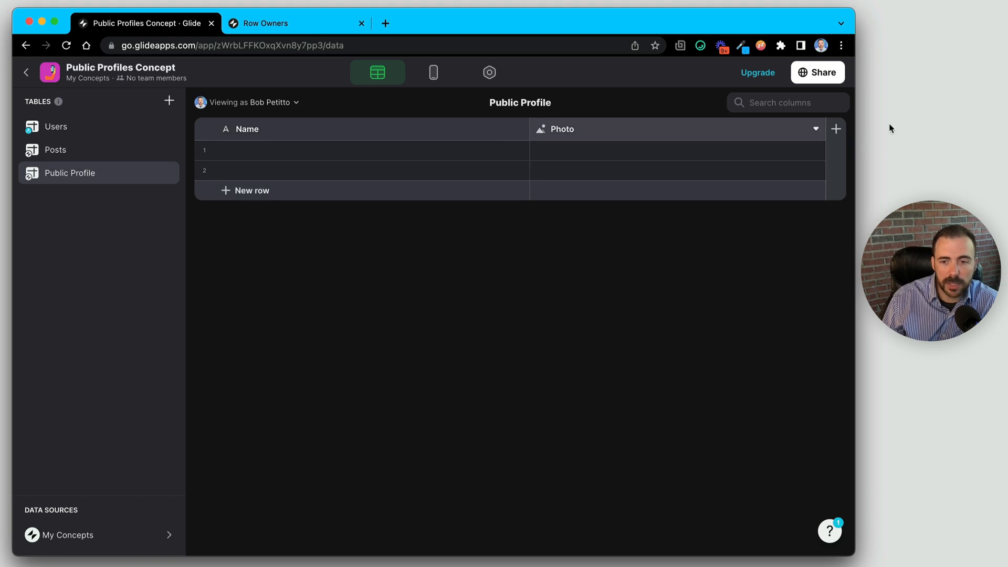
click(836, 129)
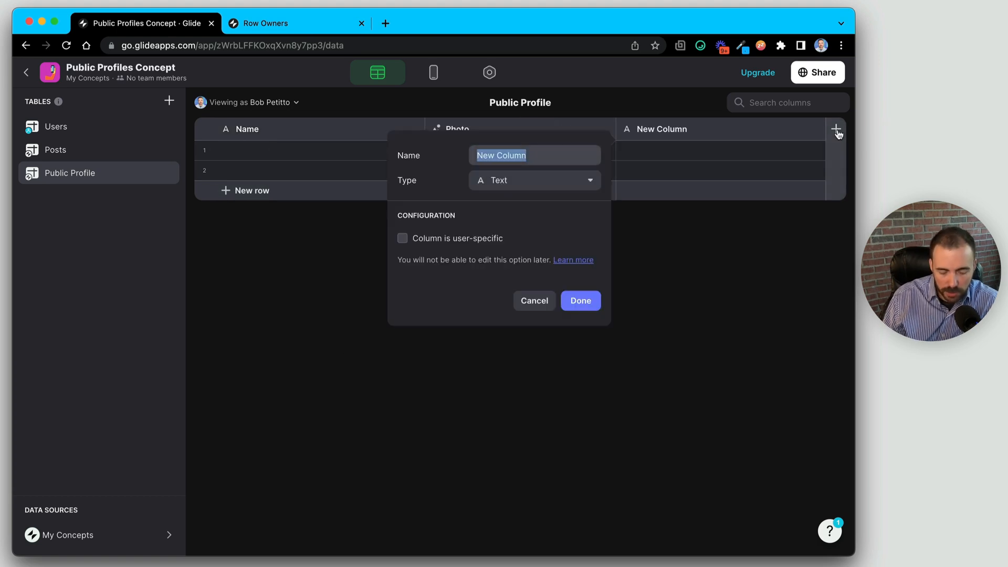
- Add a User ID column, drag it to the first position, and select the names in Users
text(User ID)
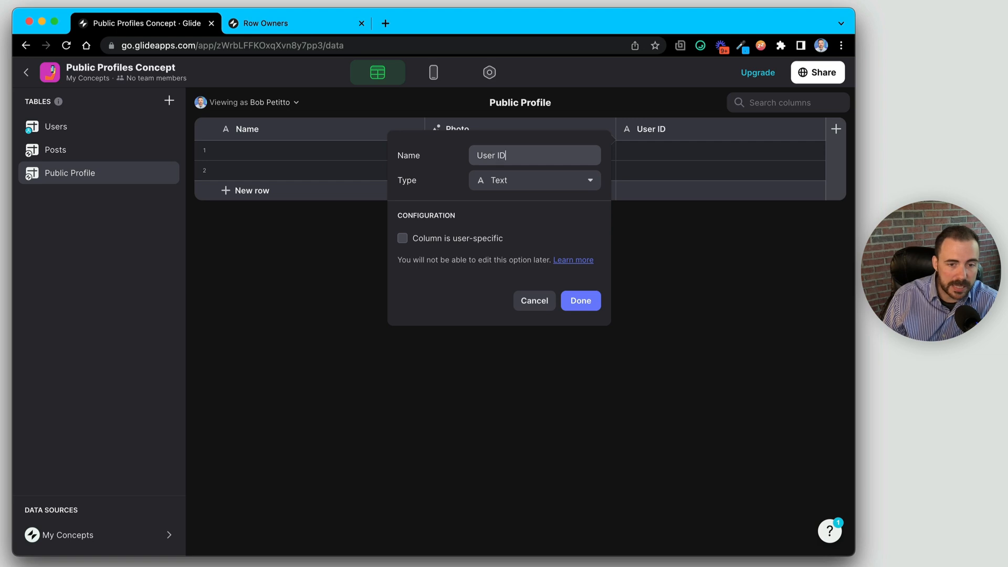
click(577, 302)
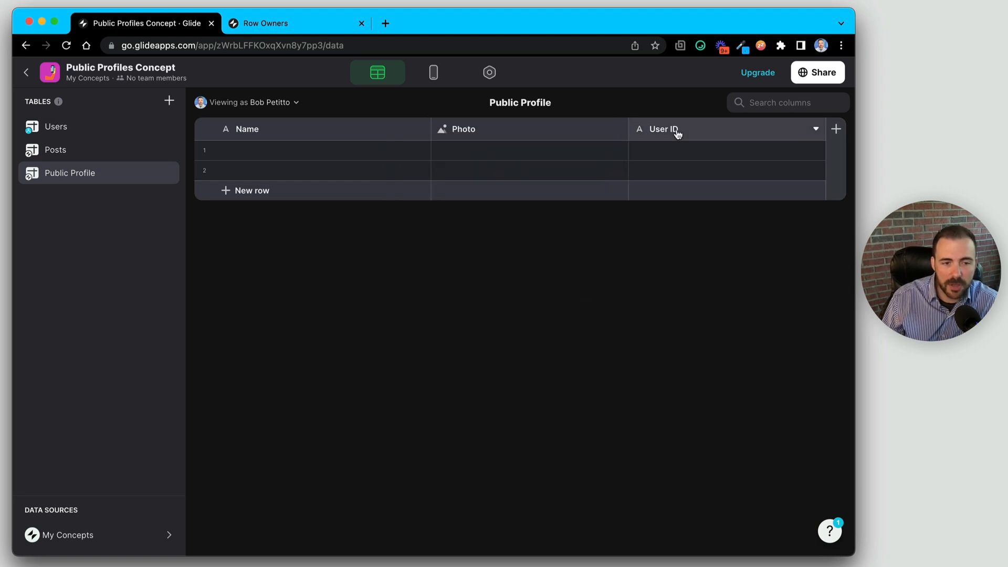
drag(676, 129, 274, 129)
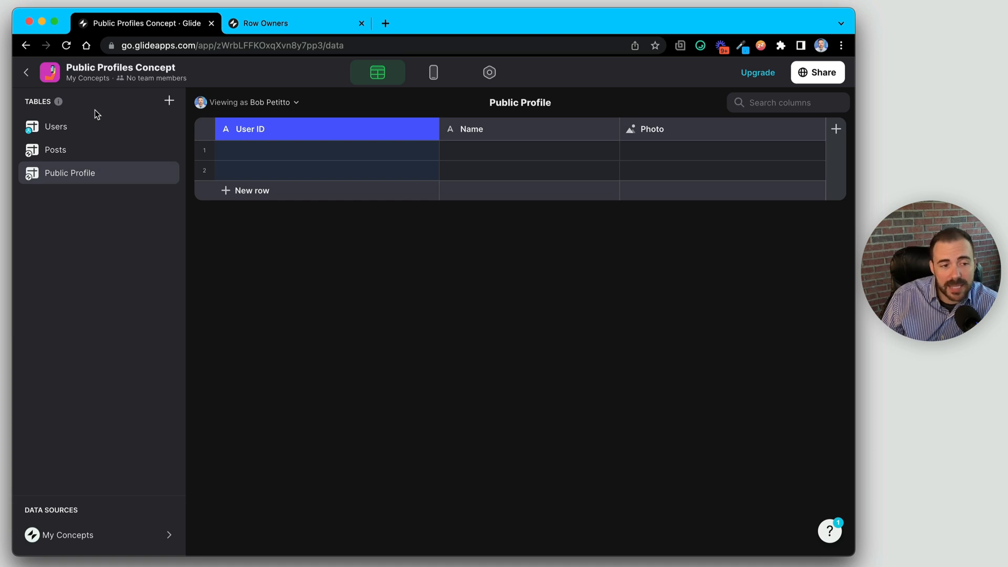
click(67, 128)
click(251, 153)
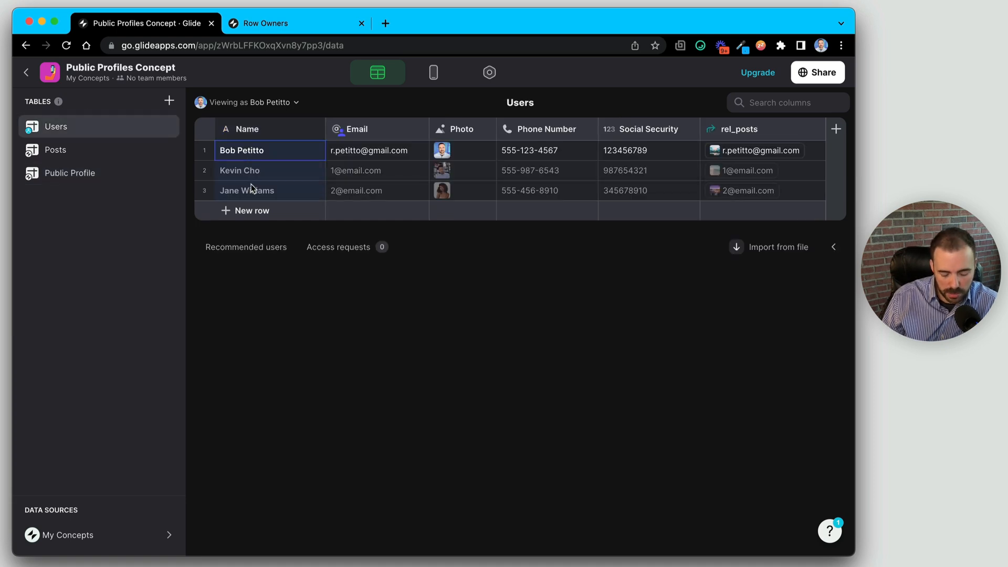
- Add a third row to Public Profile and paste the three user names into Name
click(88, 176)
click(235, 189)
click(245, 156)
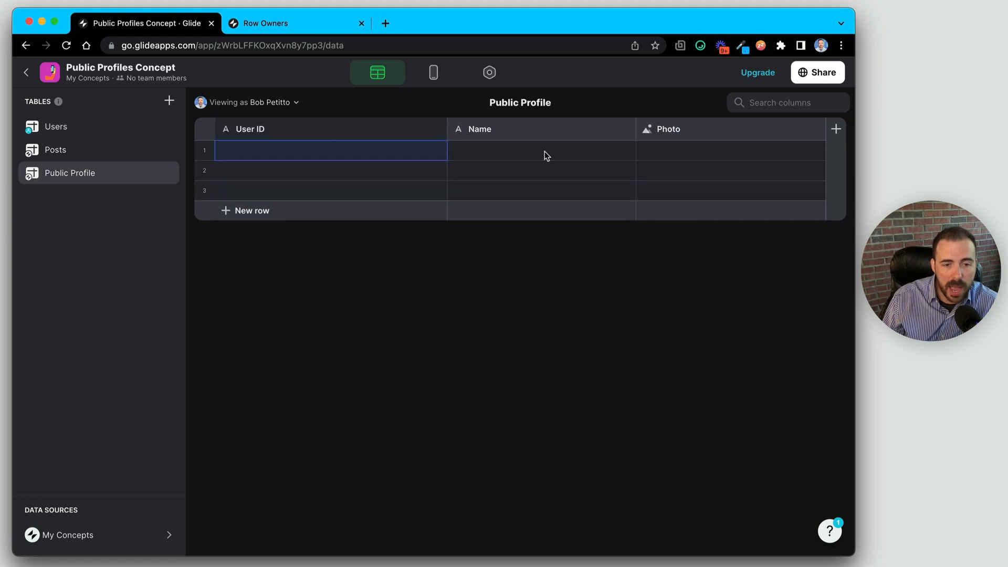
click(544, 151)
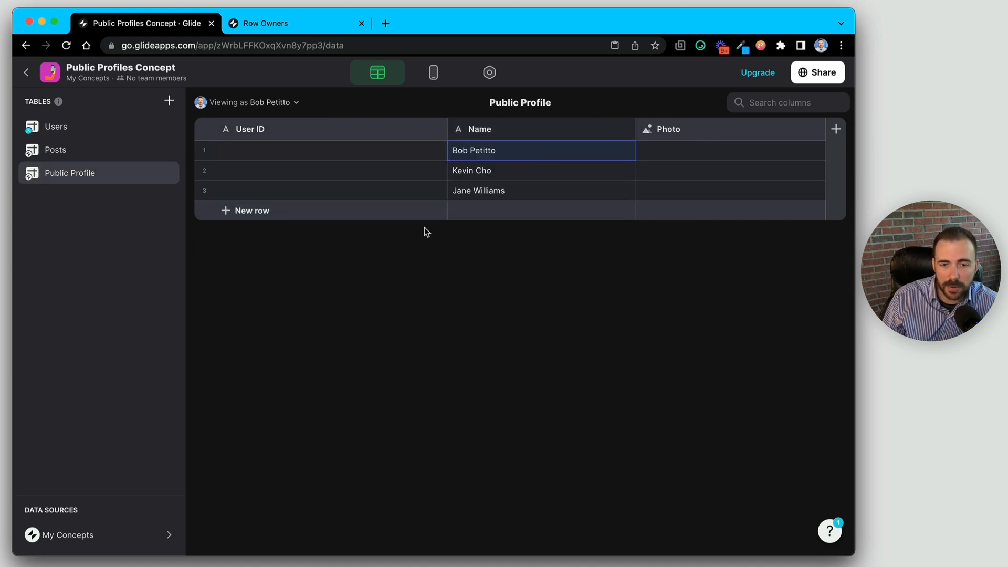
- Check the empty Photo and User ID cells of rows 1–3, then return to Users
drag(713, 152, 718, 195)
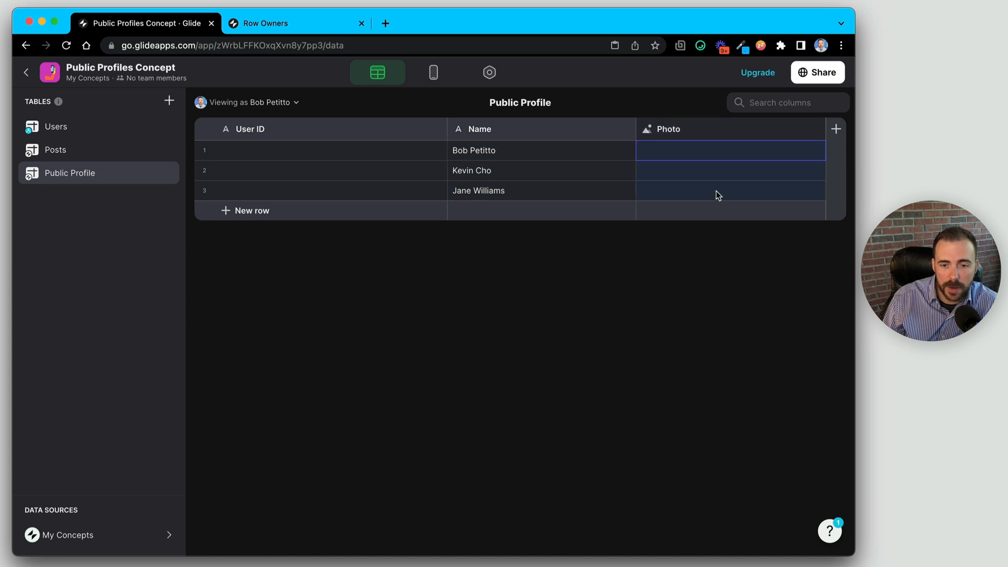
drag(309, 155, 305, 194)
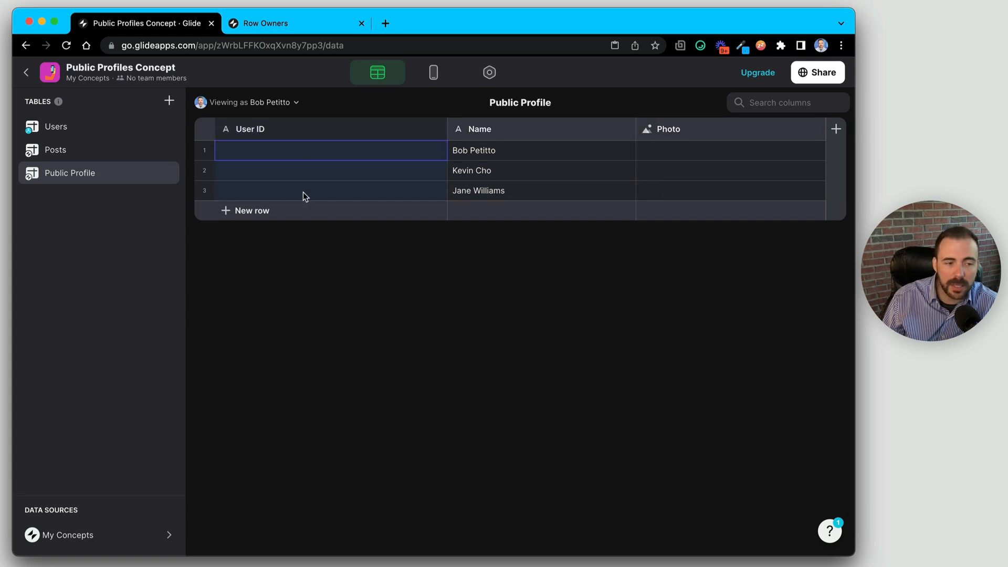
click(64, 129)
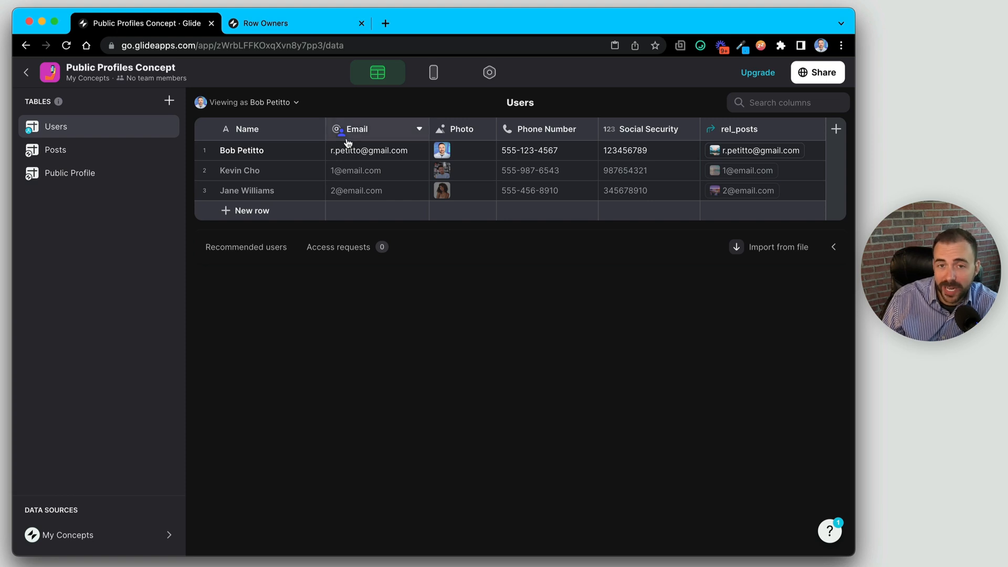
click(388, 156)
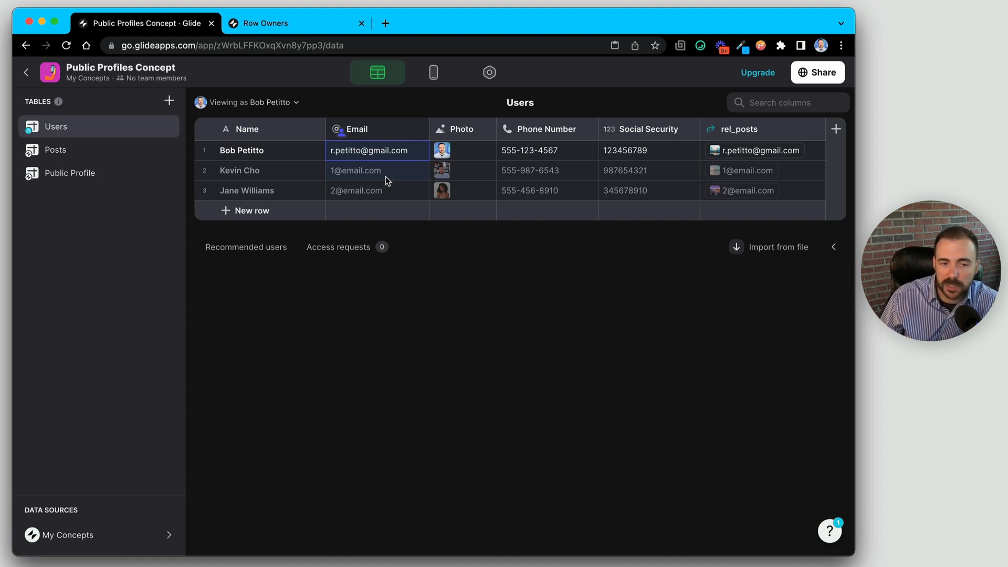
- Add a Row ID column to Users and copy its unique IDs for Public Profile
click(836, 129)
click(641, 181)
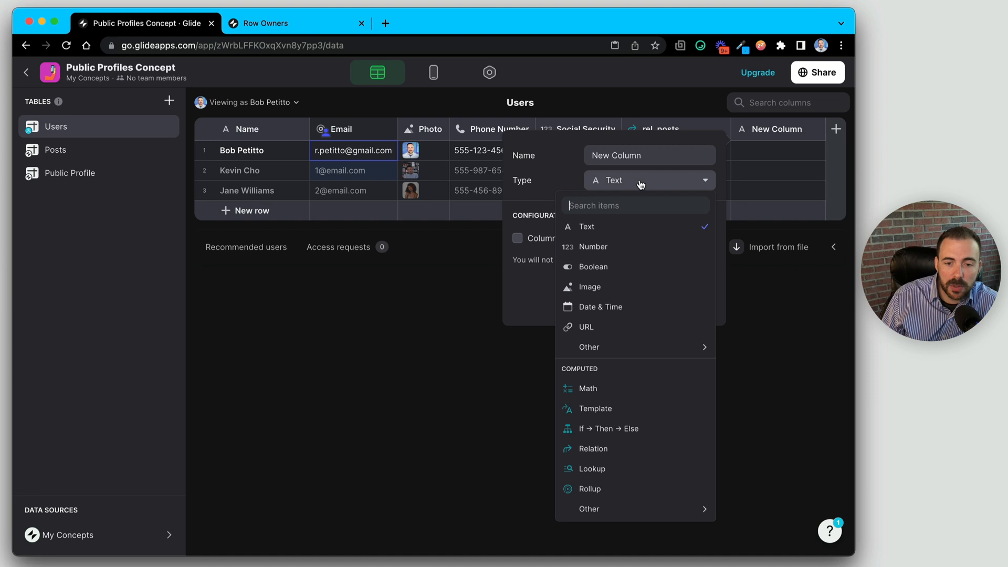
click(645, 359)
click(488, 350)
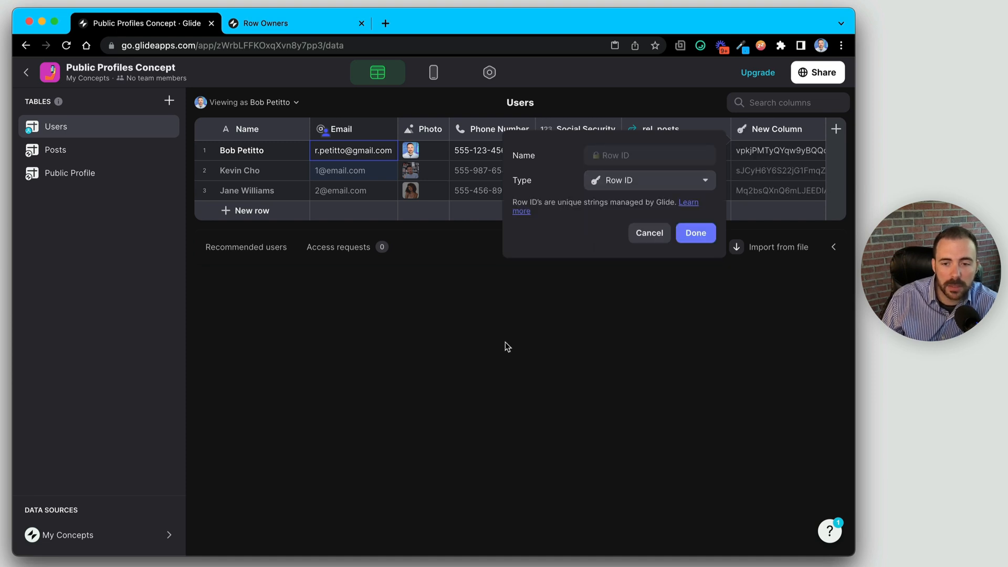
click(693, 234)
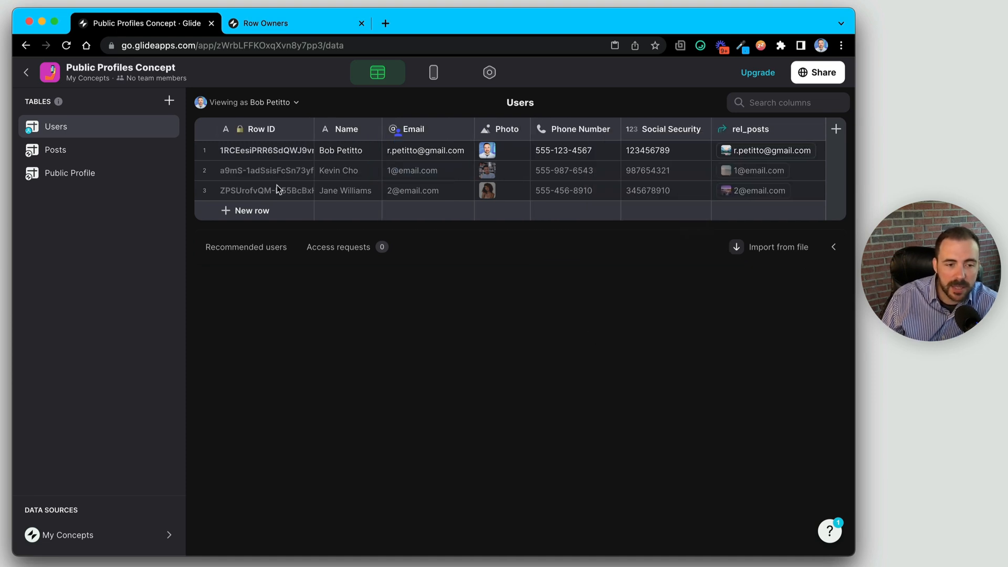
click(251, 155)
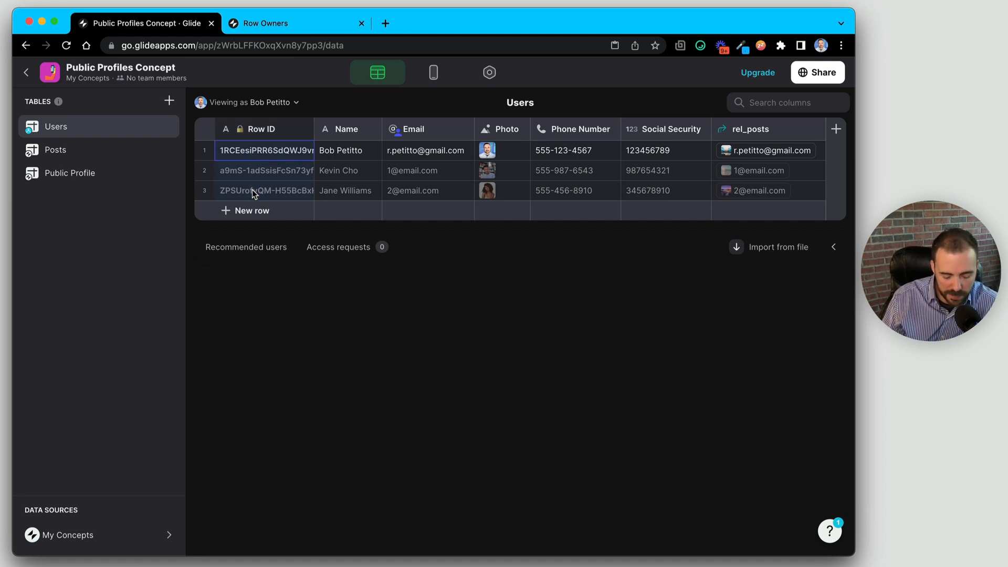
click(89, 176)
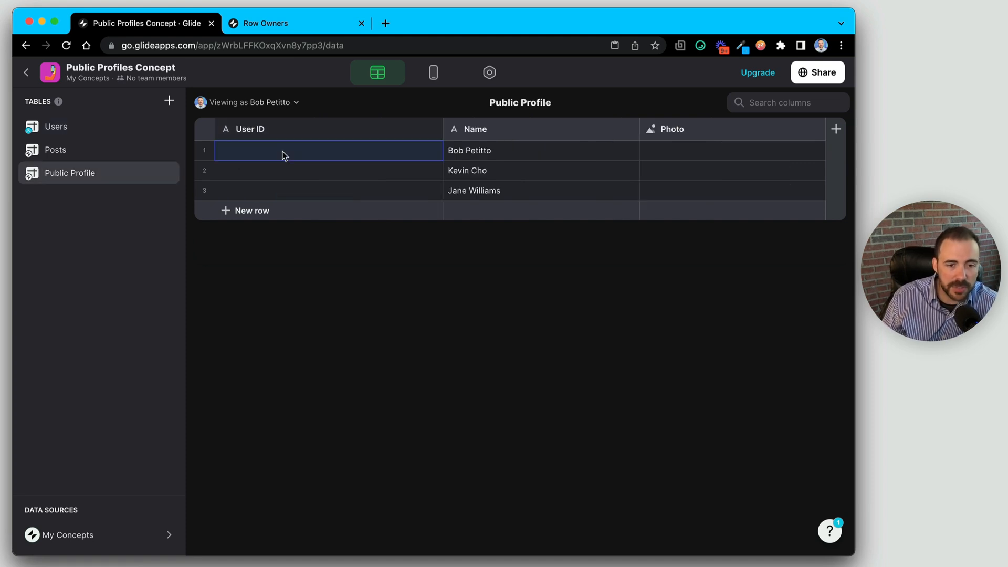
- Paste the three Row IDs into User ID, then select all cells and delete their values
text(1RCEesiPRR6SdQWJ9vm3Og a9mS-1adSsisFcSn73yfCg ZPSUrofvQM-H55BcBxH.WQ)
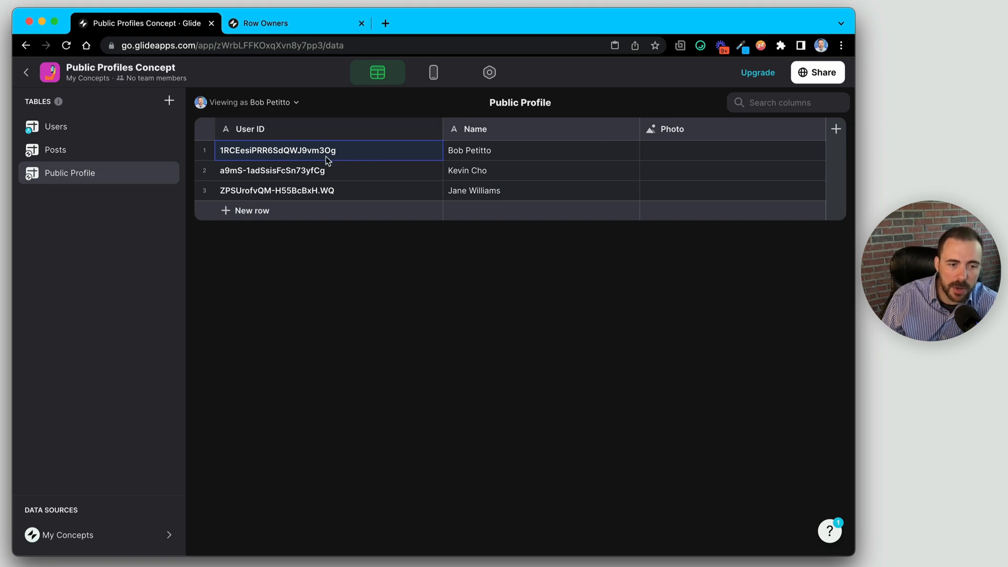
click(478, 152)
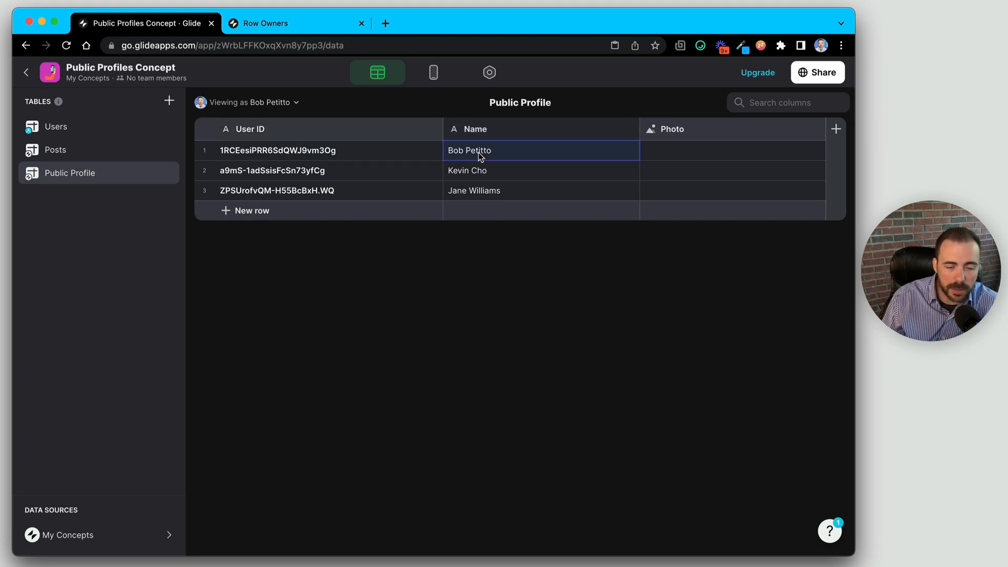
click(686, 149)
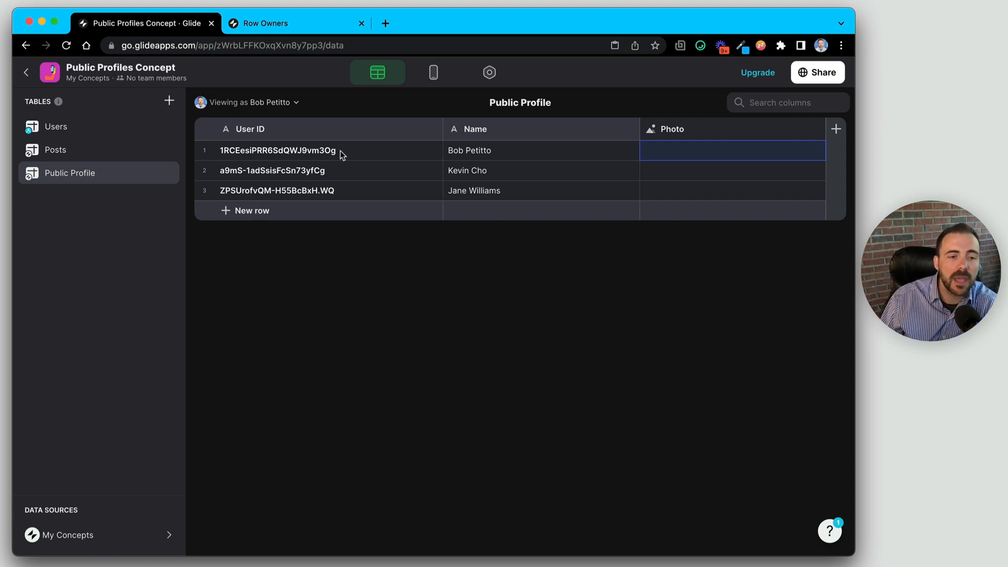
drag(340, 152, 697, 188)
key(Delete)
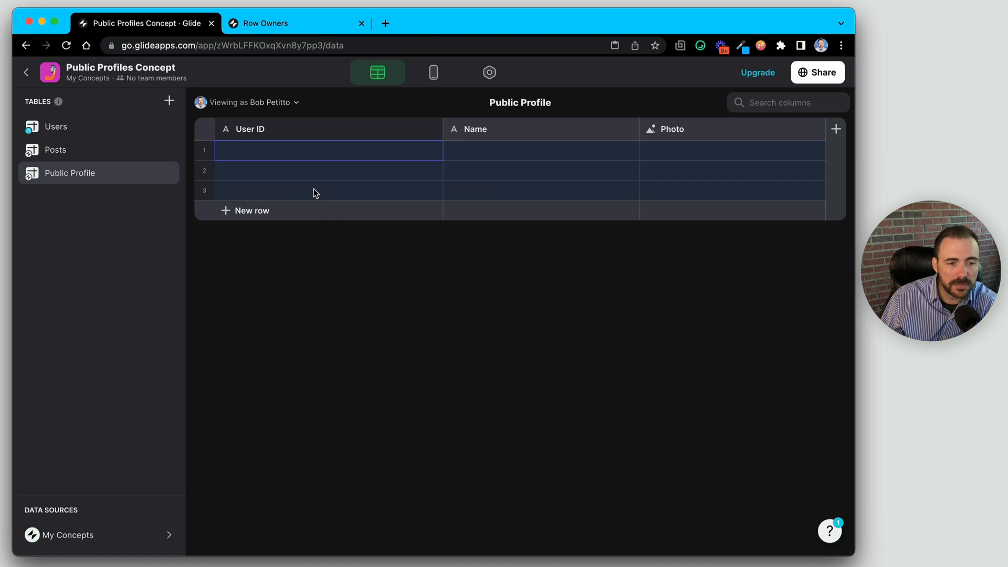
- Delete rows 2 and 3 from the current table
click(202, 192)
click(205, 171)
key(Delete)
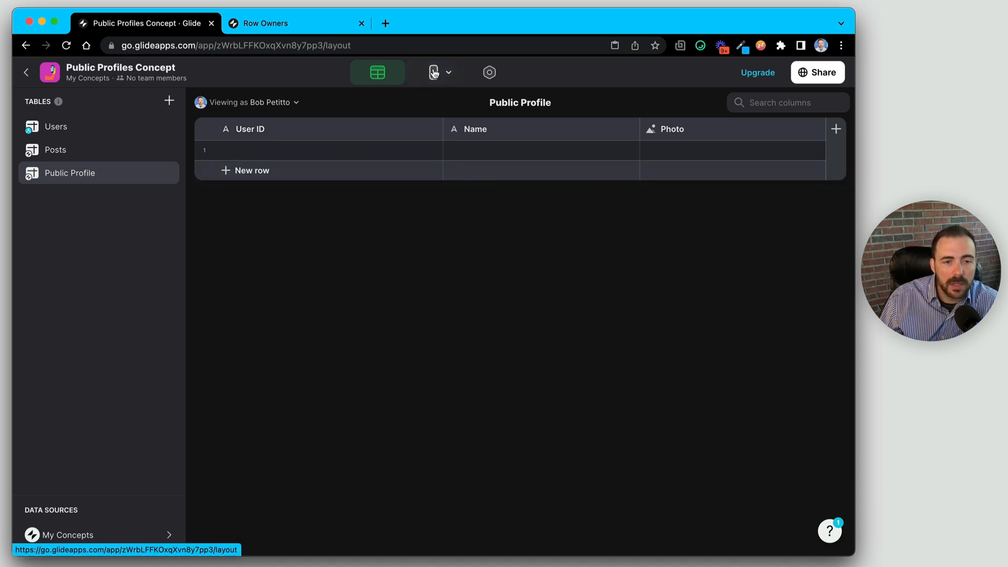
- Glance at the app layout, then return to the data editor's Users table
click(433, 73)
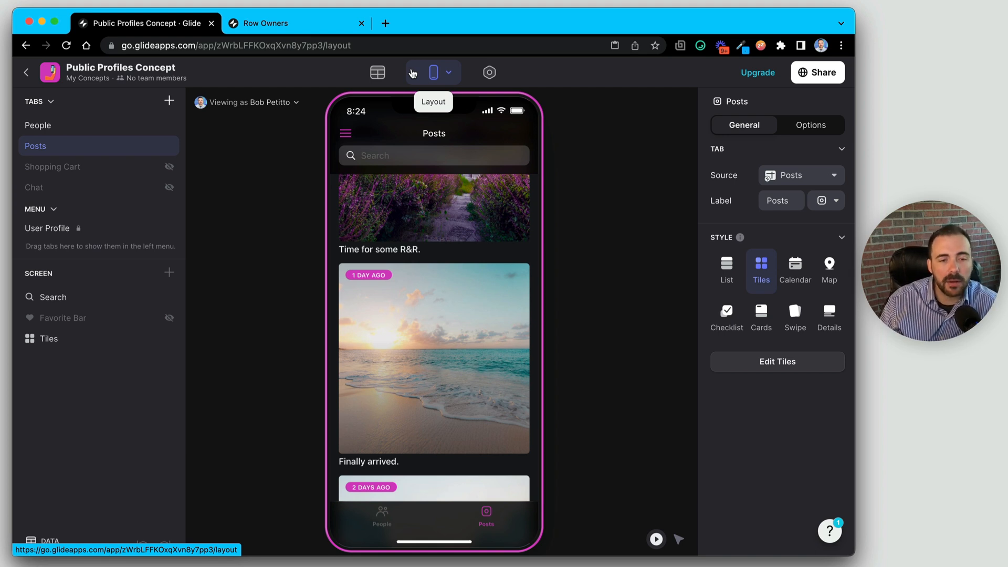
click(378, 73)
click(67, 129)
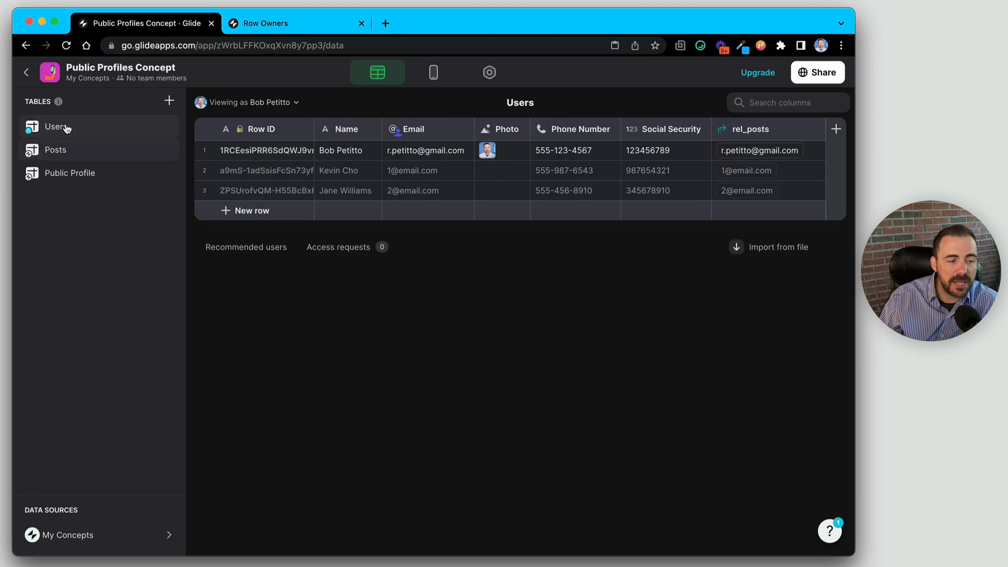
- Add a Date & Time column named profileCompletedOn to Users, then open the Posts table
click(834, 128)
text(pro)
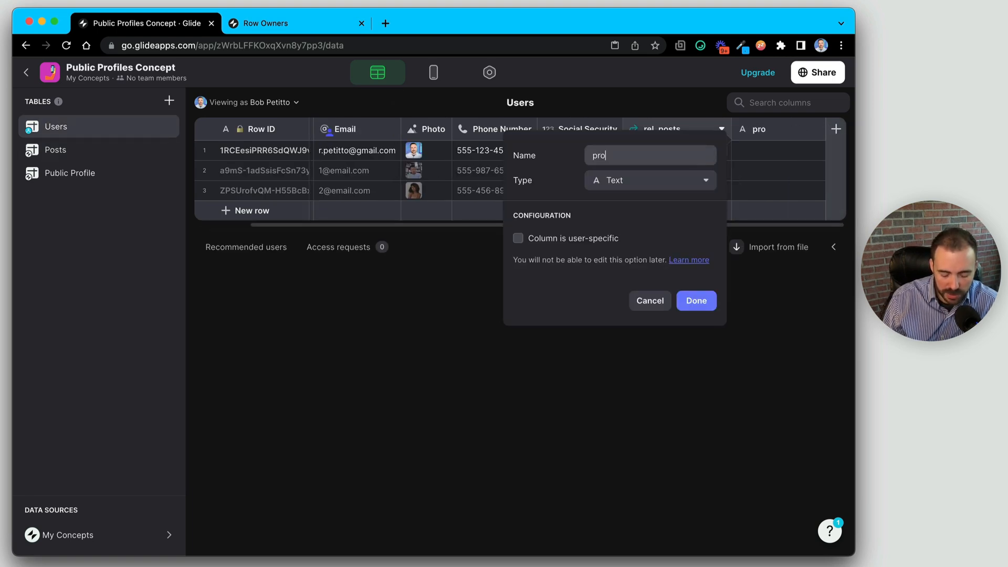
text(fileCompletedOn)
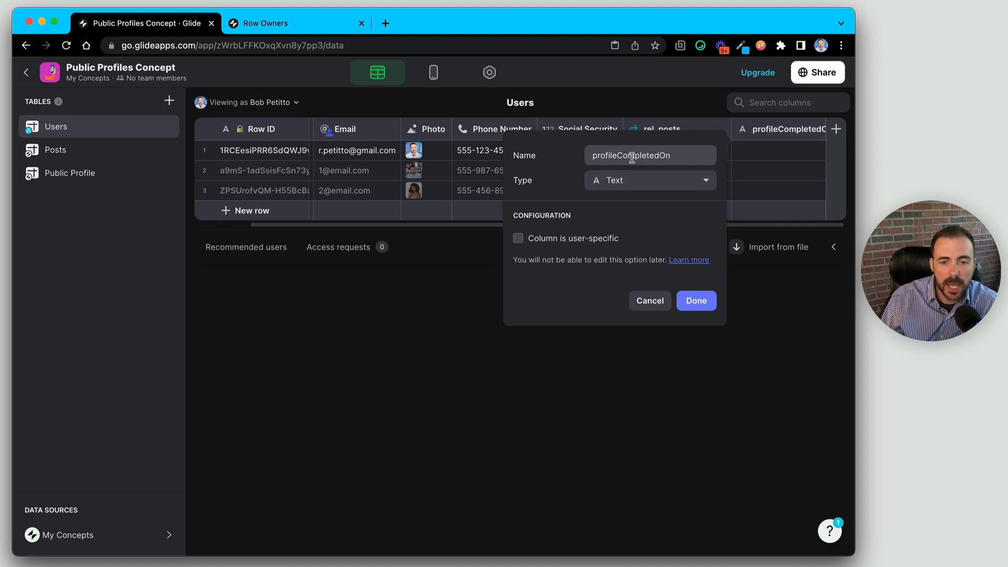
click(633, 186)
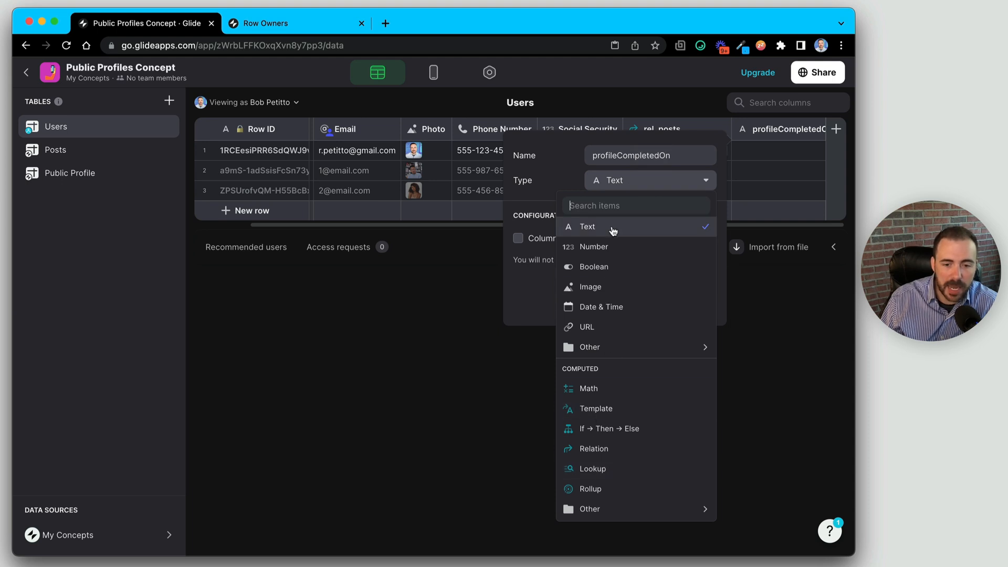
click(602, 307)
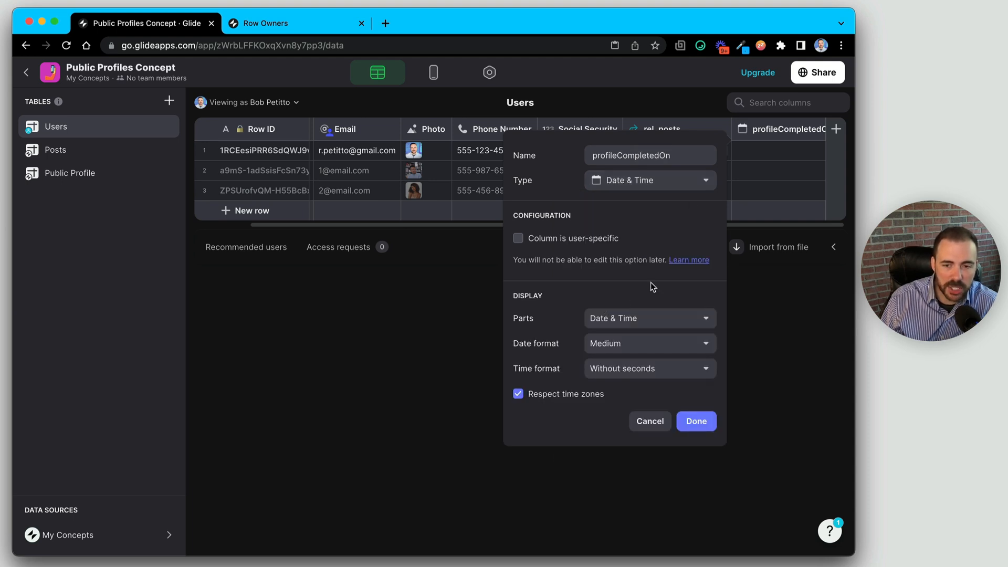
click(697, 421)
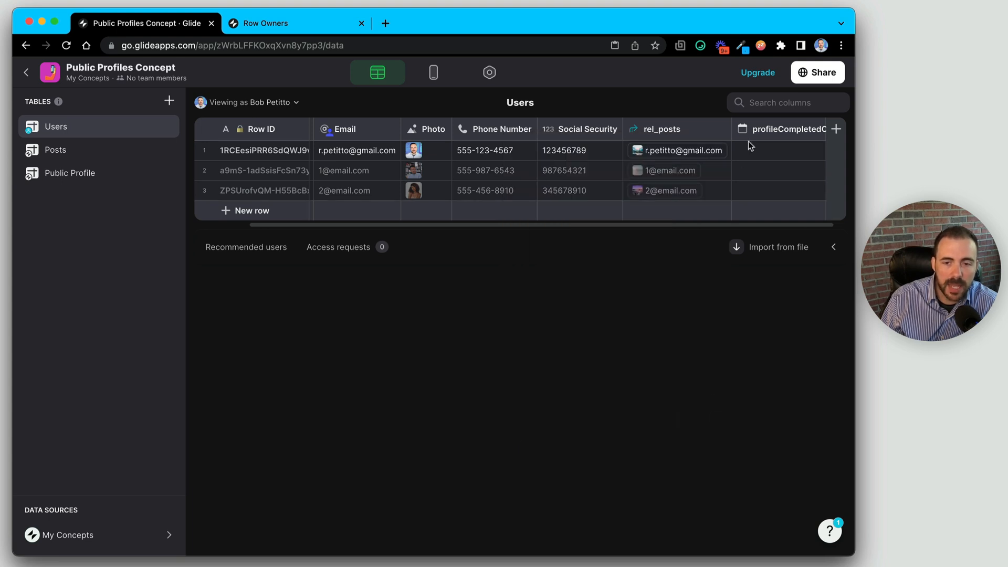
click(160, 153)
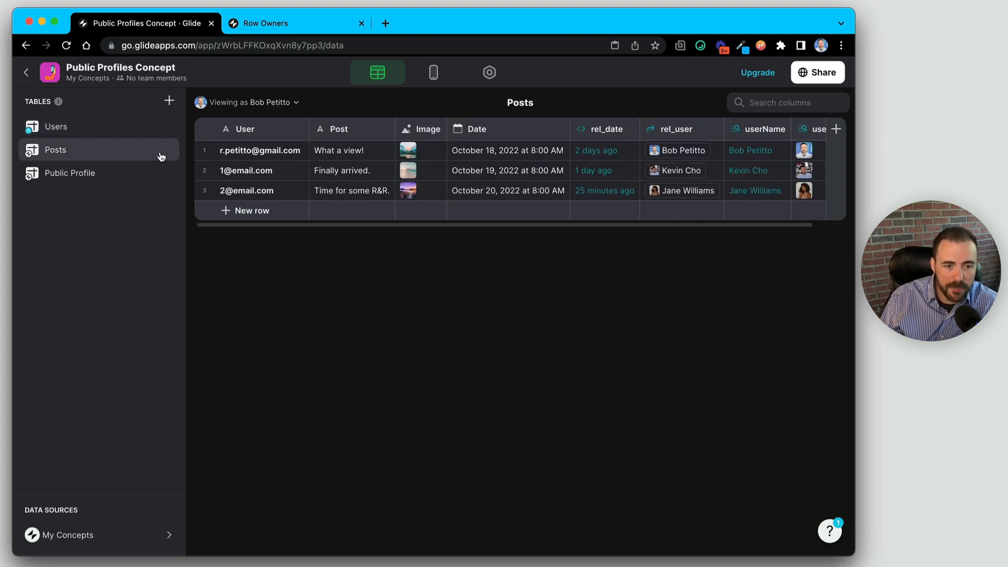
- Move Public Profile above Posts in the table list and check the Users Row IDs
click(56, 172)
drag(56, 173, 55, 150)
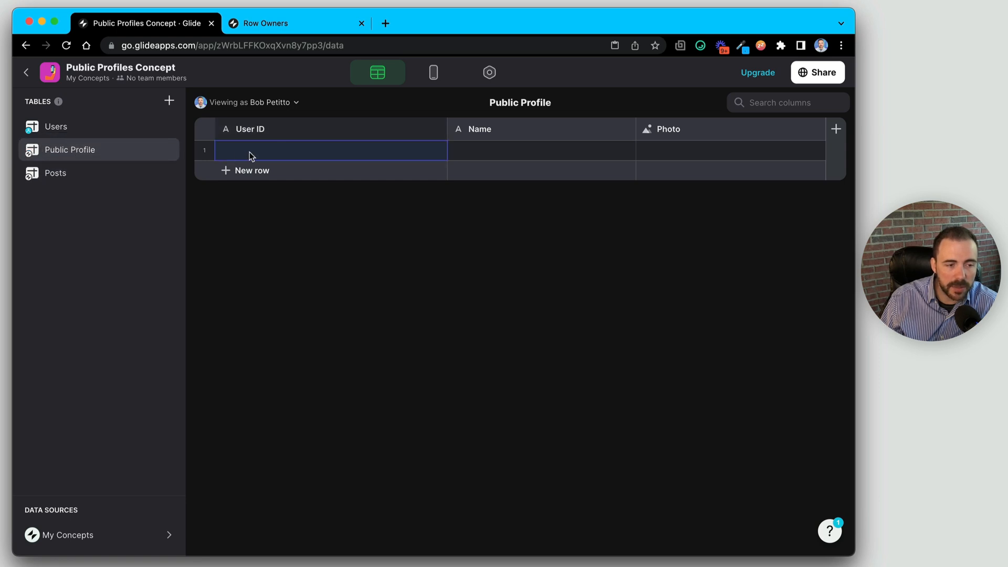
click(83, 135)
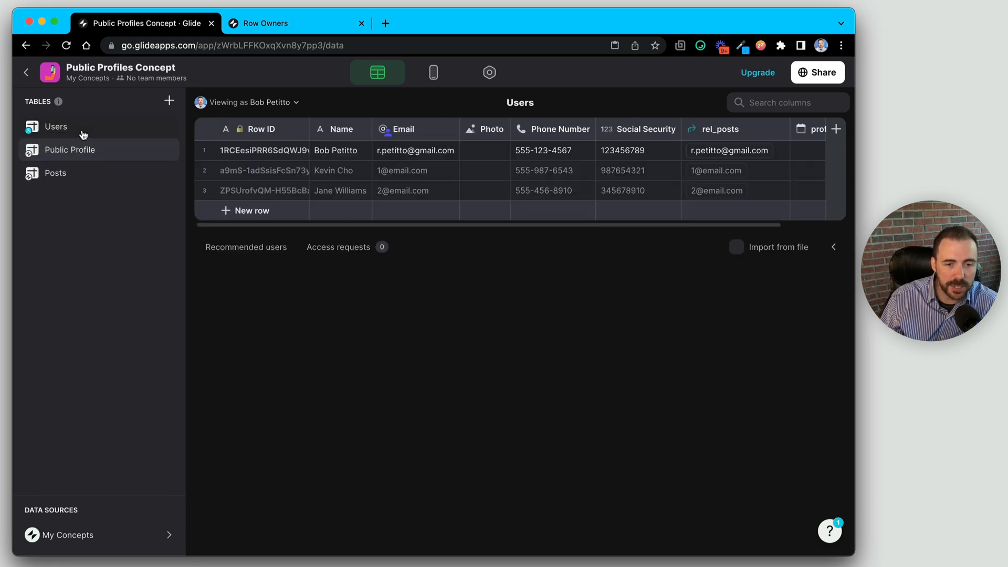
click(273, 150)
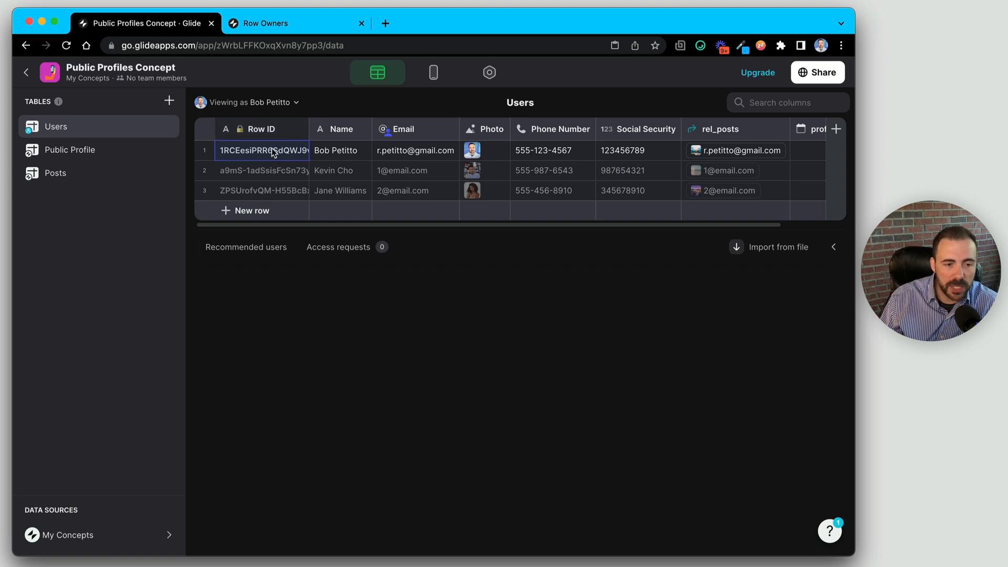
- Compare Public Profile's User IDs with Users, then start a new column in Users
click(117, 153)
click(272, 149)
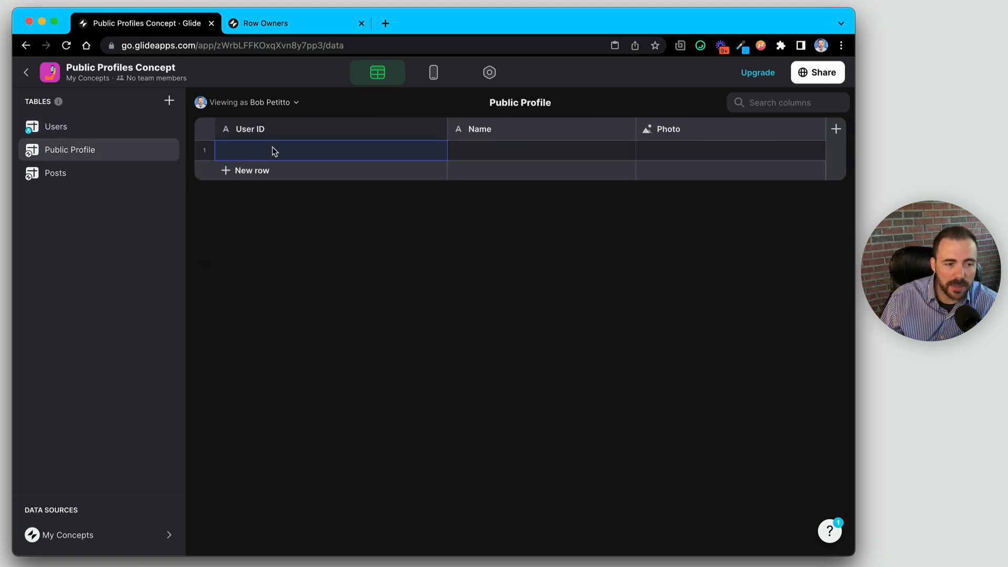
click(83, 129)
click(836, 129)
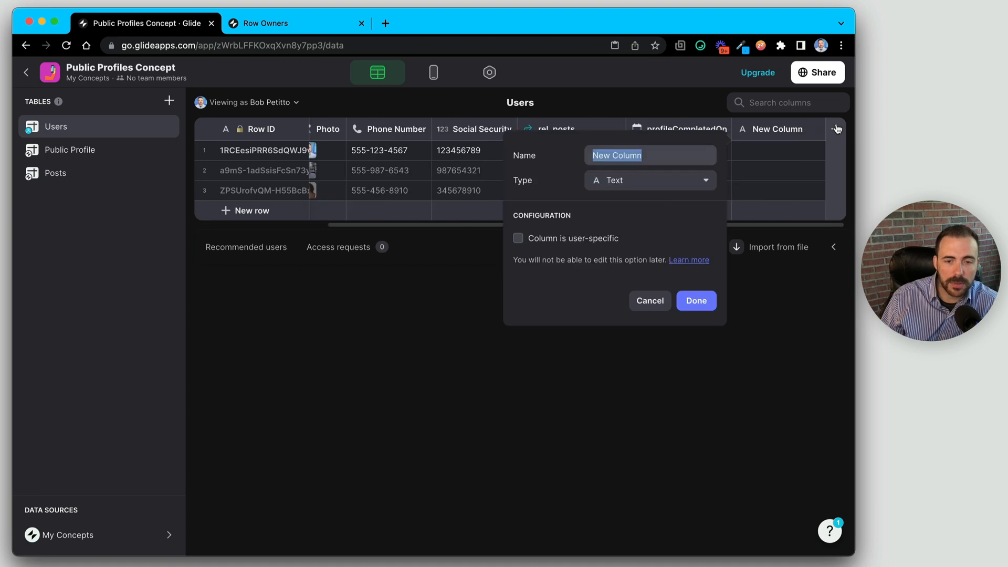
- Create relation column rel_profile matching Users' Row ID to Public Profile's User ID, then check its cells
text(rel_p)
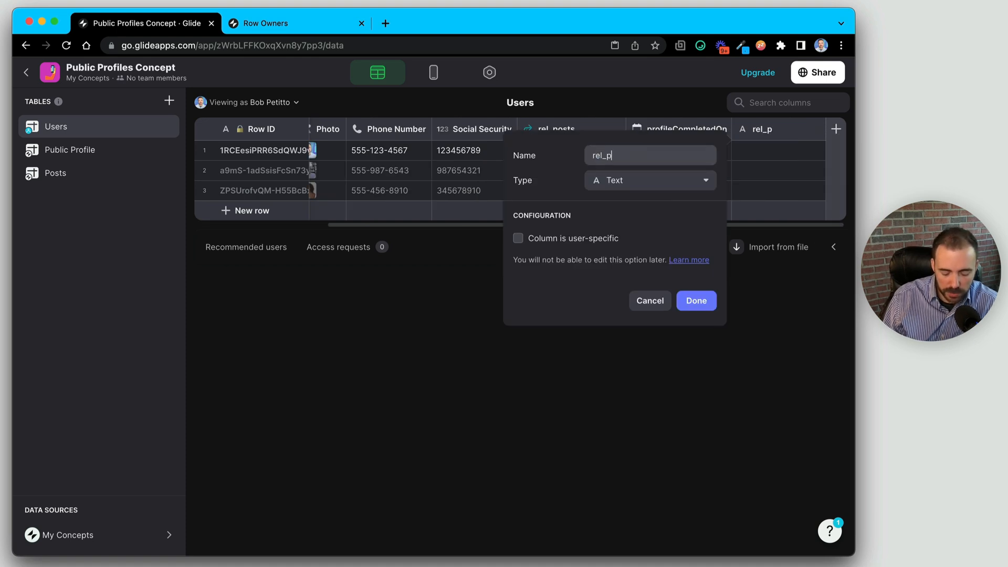
text(rofile)
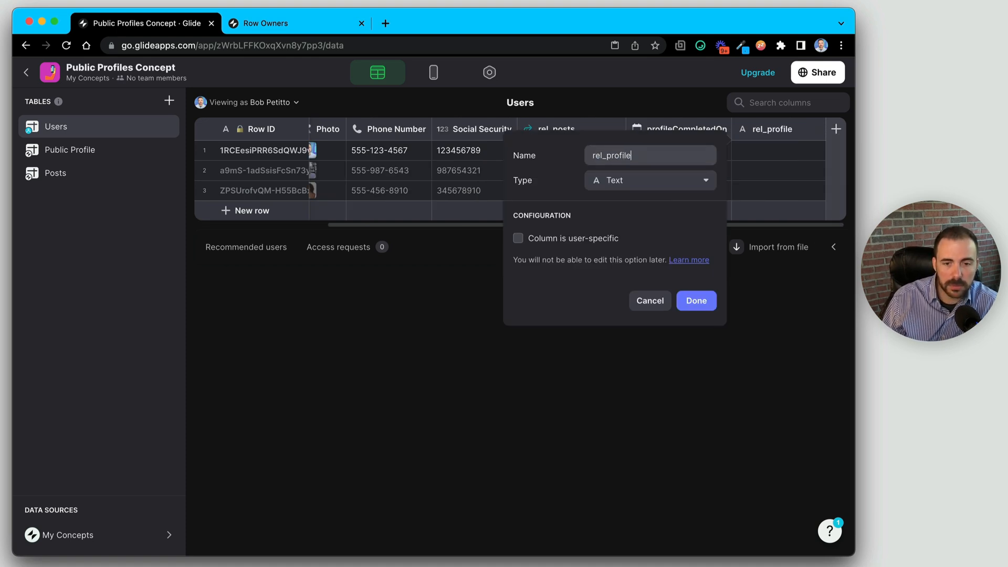
click(700, 179)
click(685, 447)
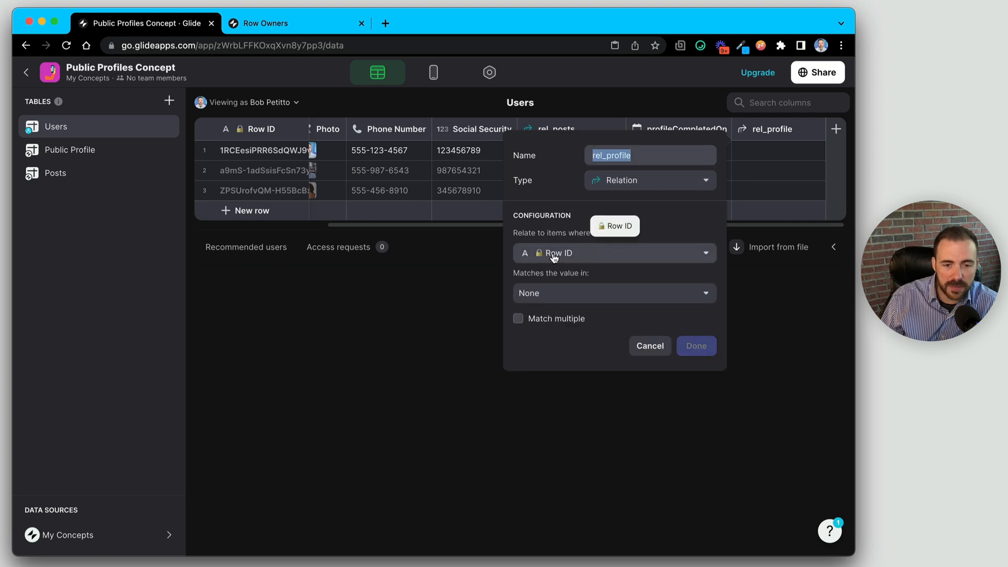
click(560, 295)
mouse_move(572, 361)
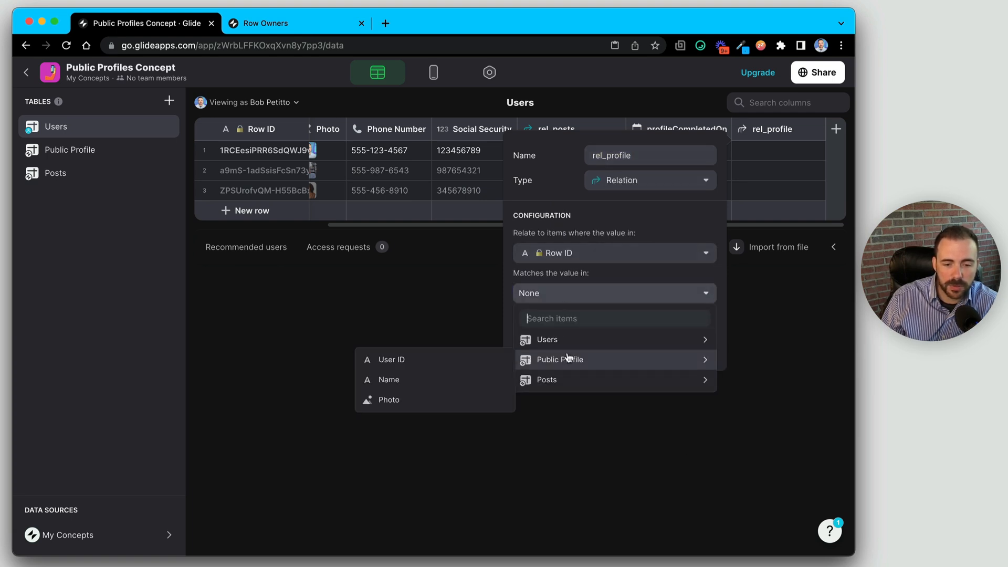
click(407, 362)
click(698, 345)
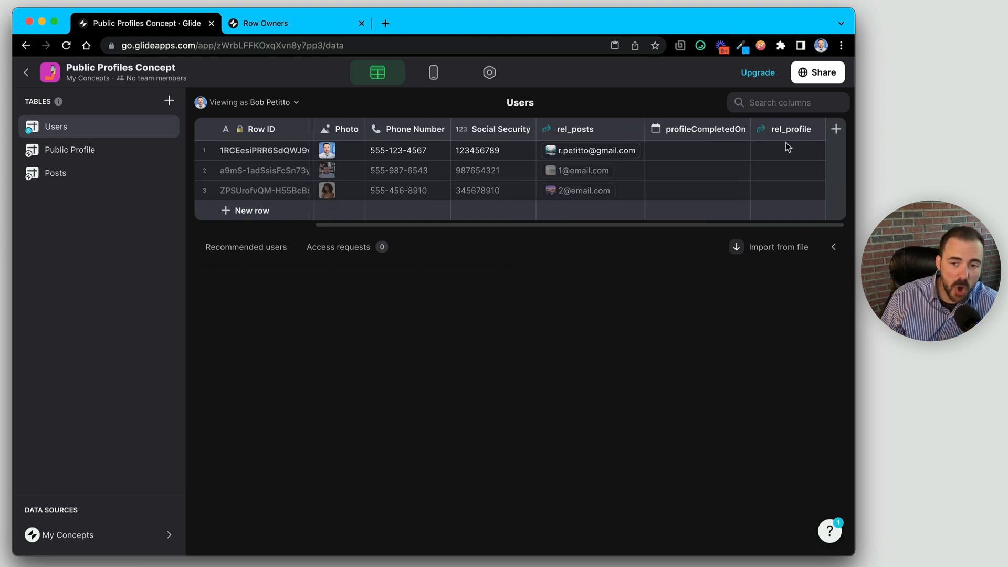
drag(786, 144, 789, 188)
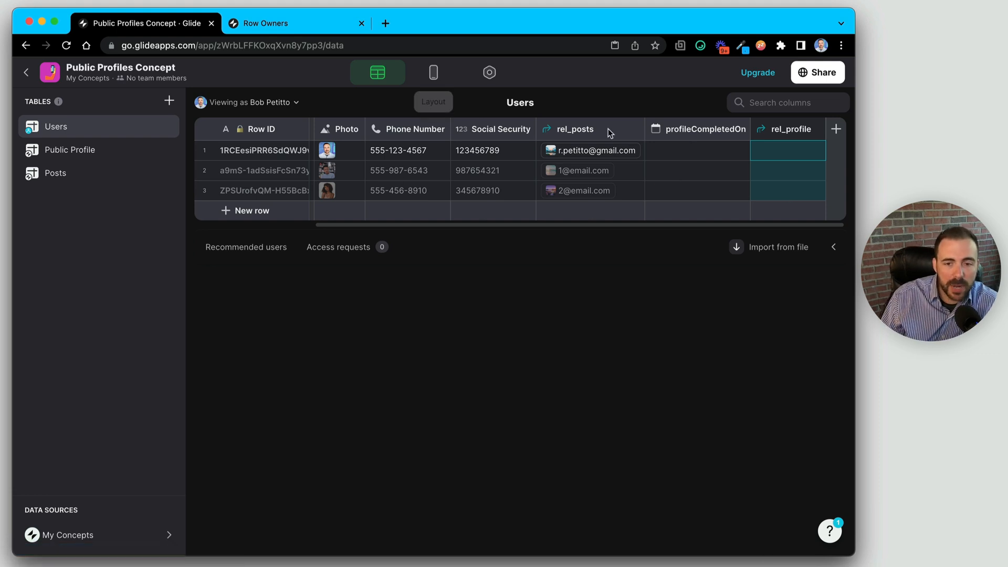
click(698, 153)
click(704, 153)
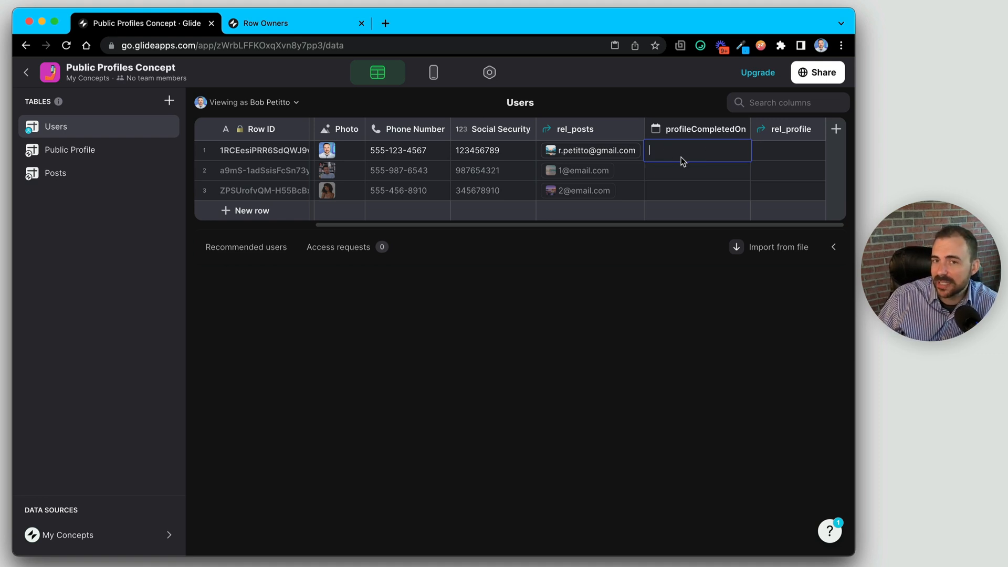
- Open the app layout and select the People tab, glancing at Posts
click(433, 74)
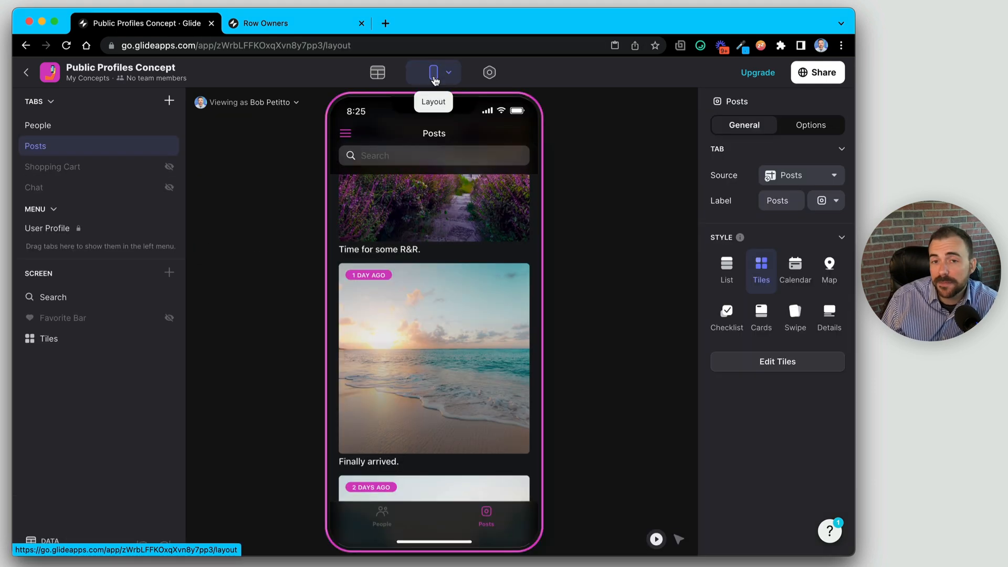
click(53, 130)
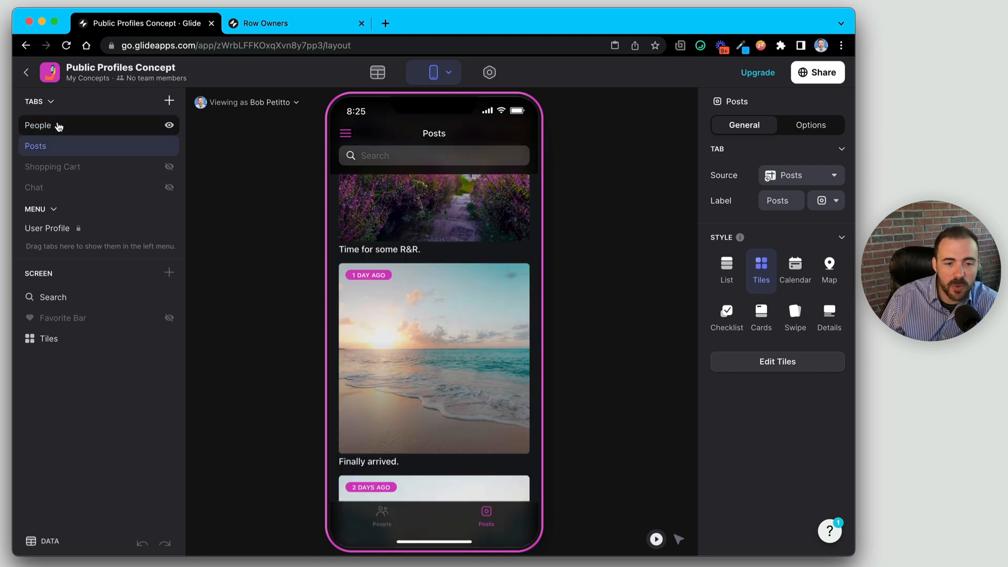
click(58, 144)
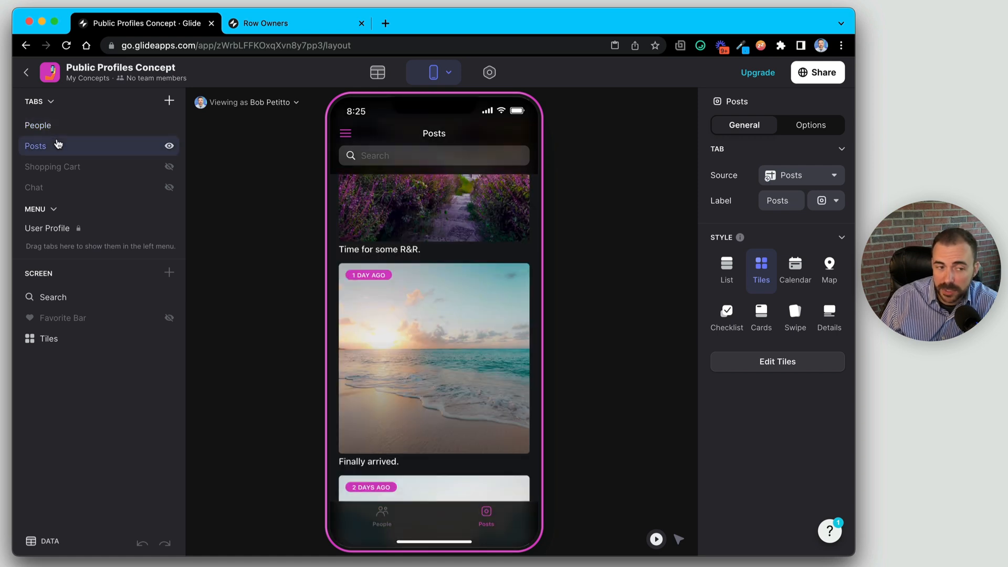
click(56, 128)
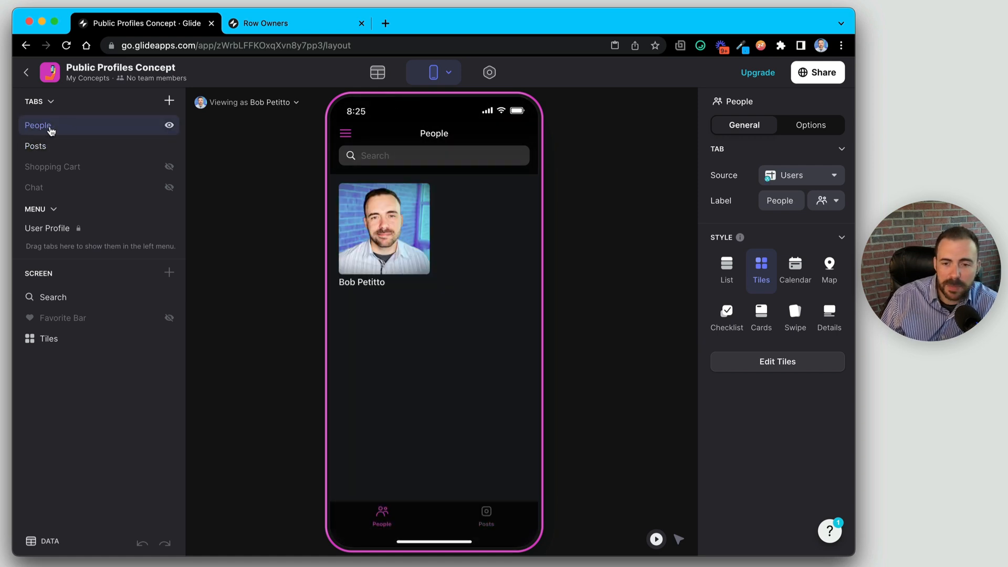
- Add a People tab visibility condition: User Profile > profileCompletedOn is not empty
click(820, 125)
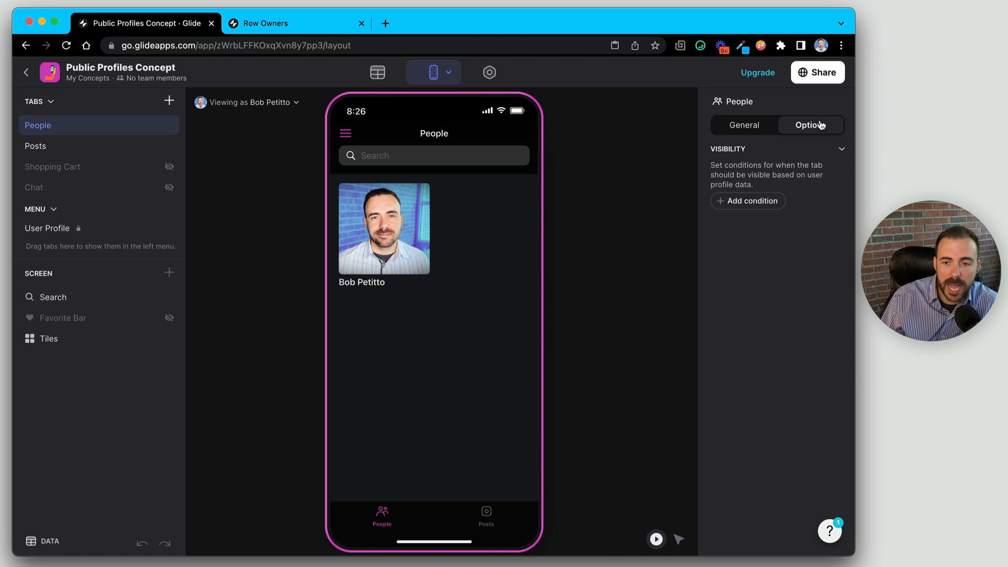
click(764, 204)
click(756, 176)
click(716, 222)
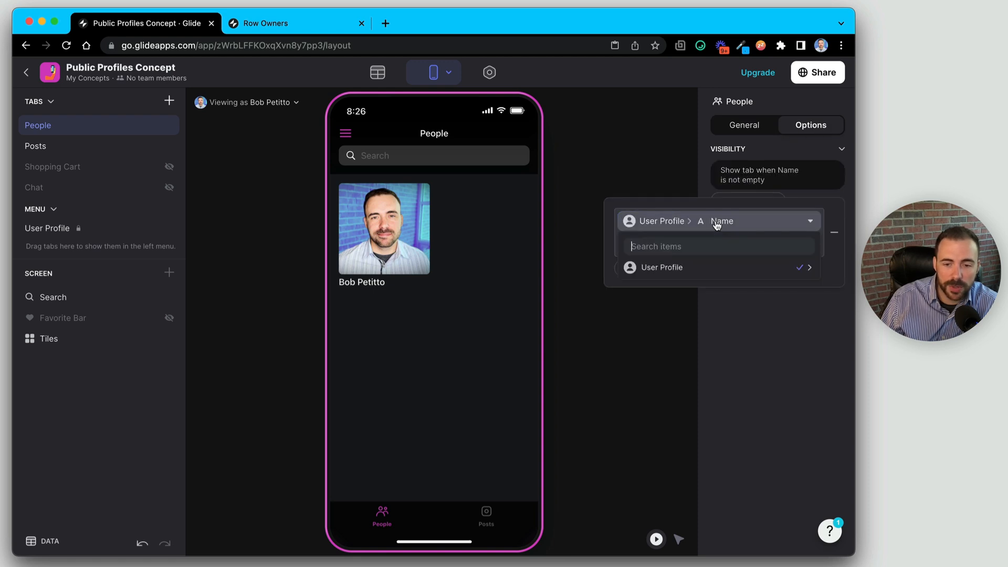
mouse_move(691, 266)
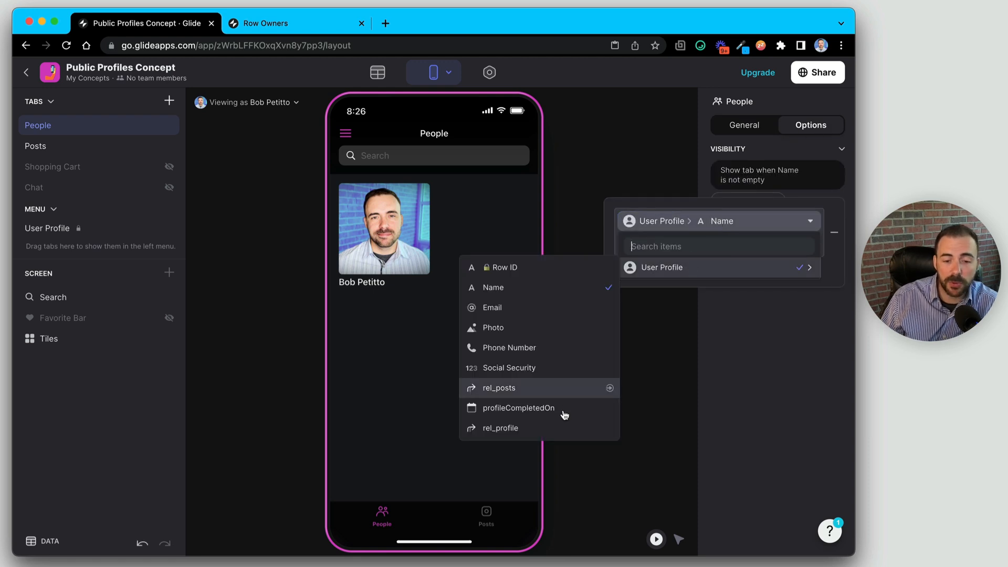
click(540, 415)
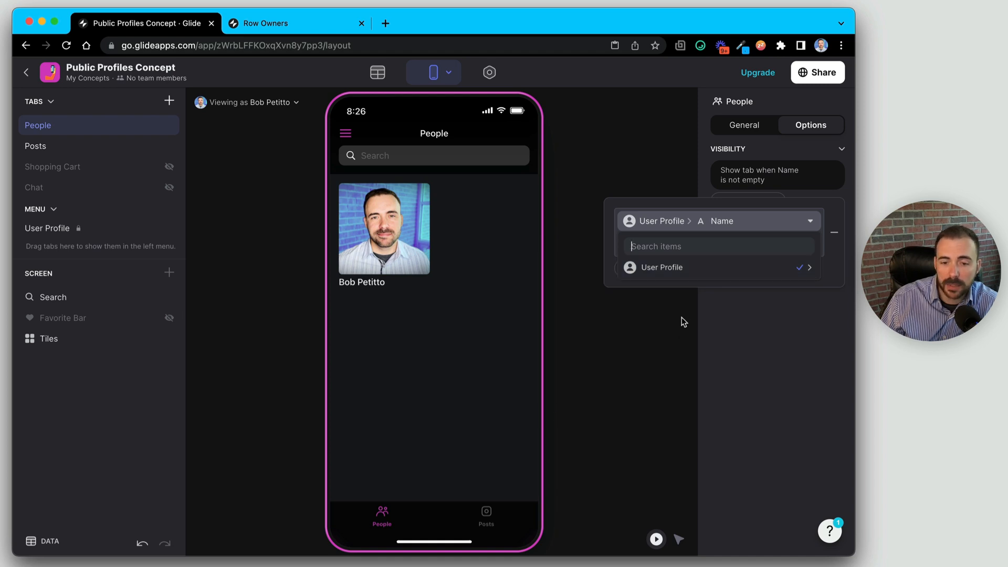
mouse_move(660, 273)
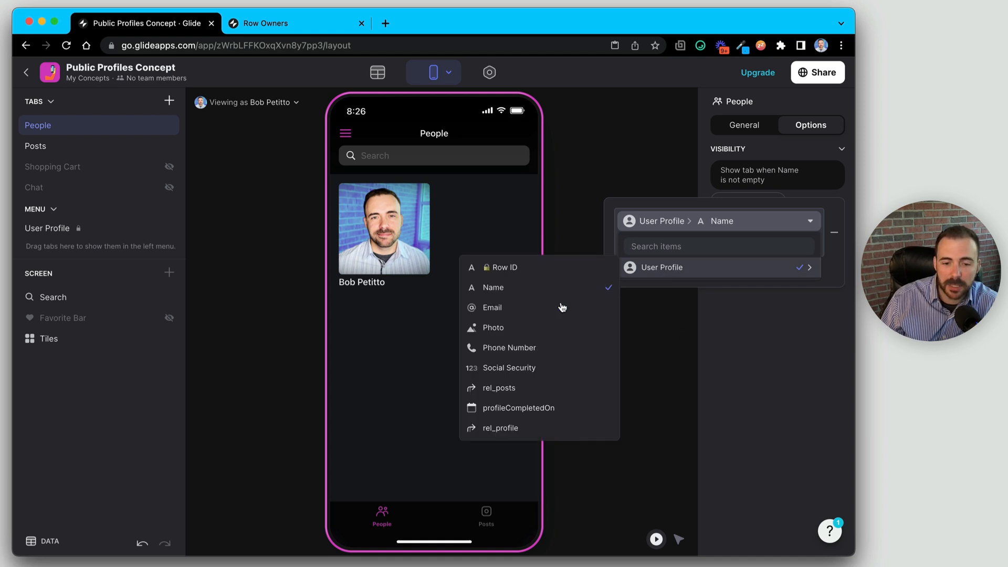
click(545, 414)
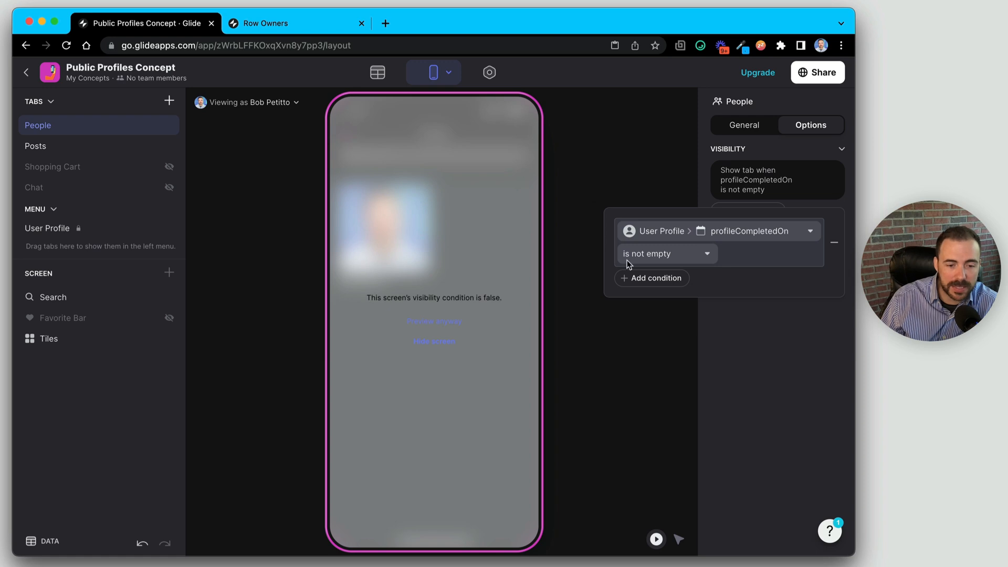
click(598, 344)
- Give the Posts tab the visibility condition profileCompletedOn is not empty
click(75, 150)
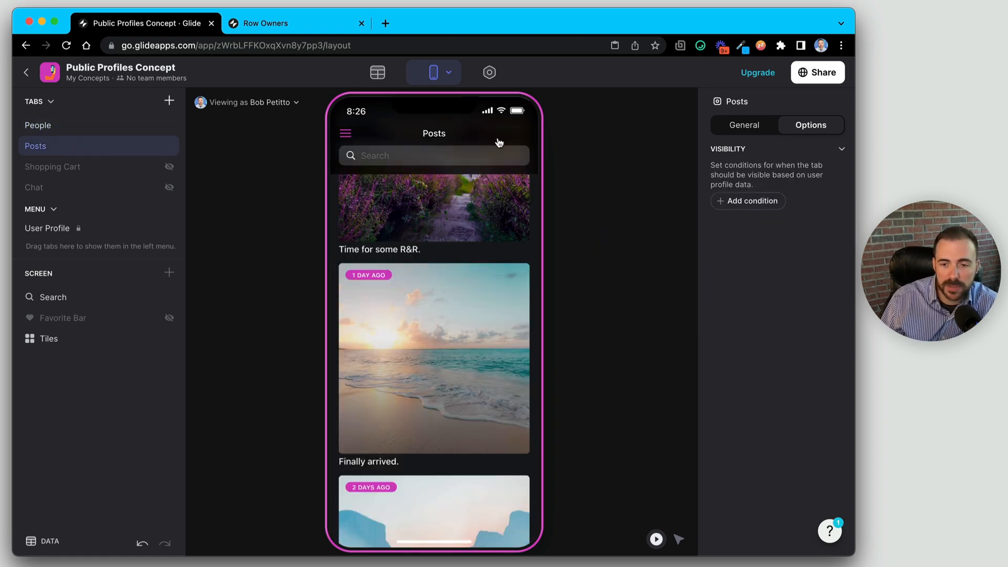
click(756, 207)
click(763, 172)
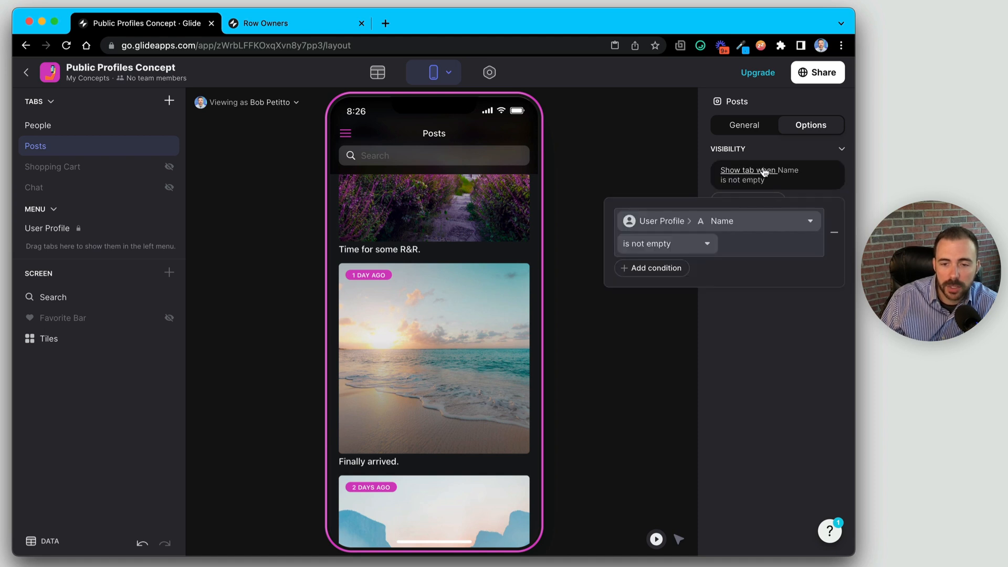
click(719, 220)
mouse_move(686, 268)
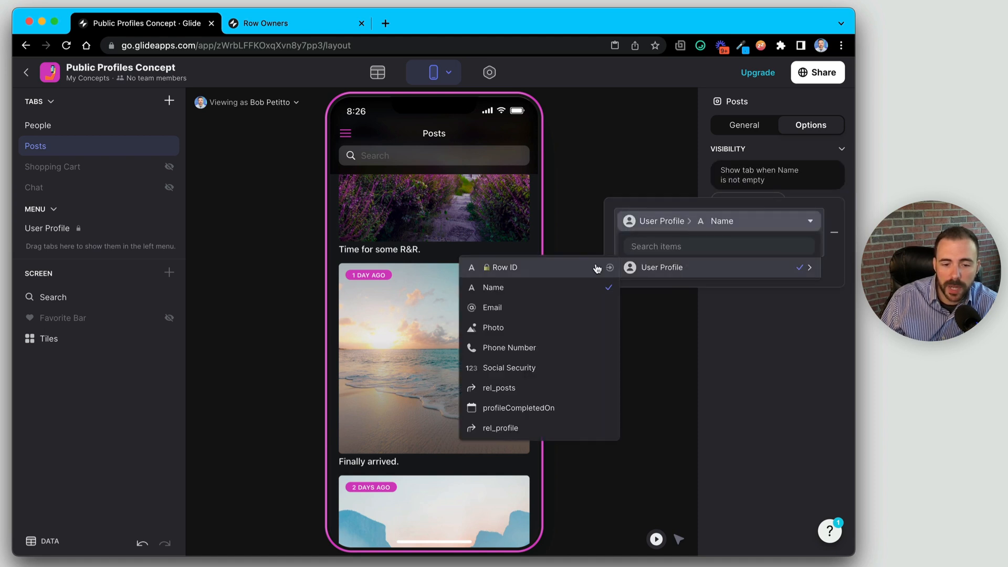
click(568, 407)
click(657, 320)
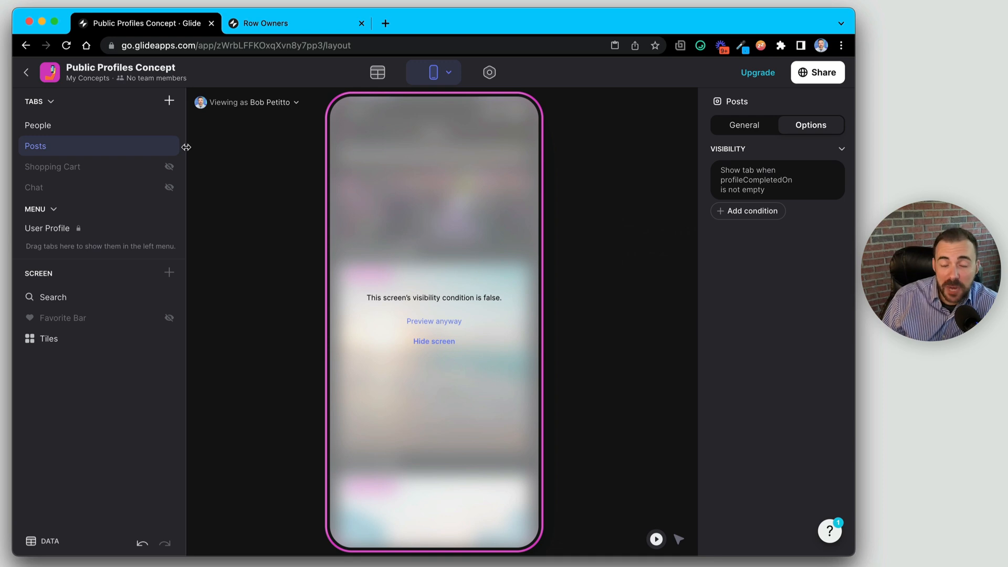
- Add a new tab, move it to the top, and label it Welcome!
click(169, 100)
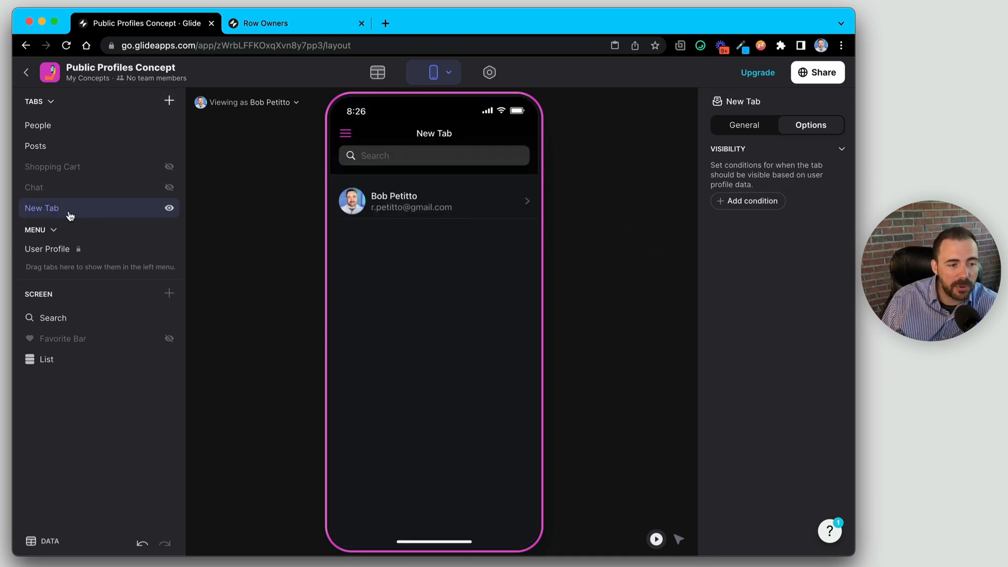
drag(68, 211, 74, 124)
click(743, 126)
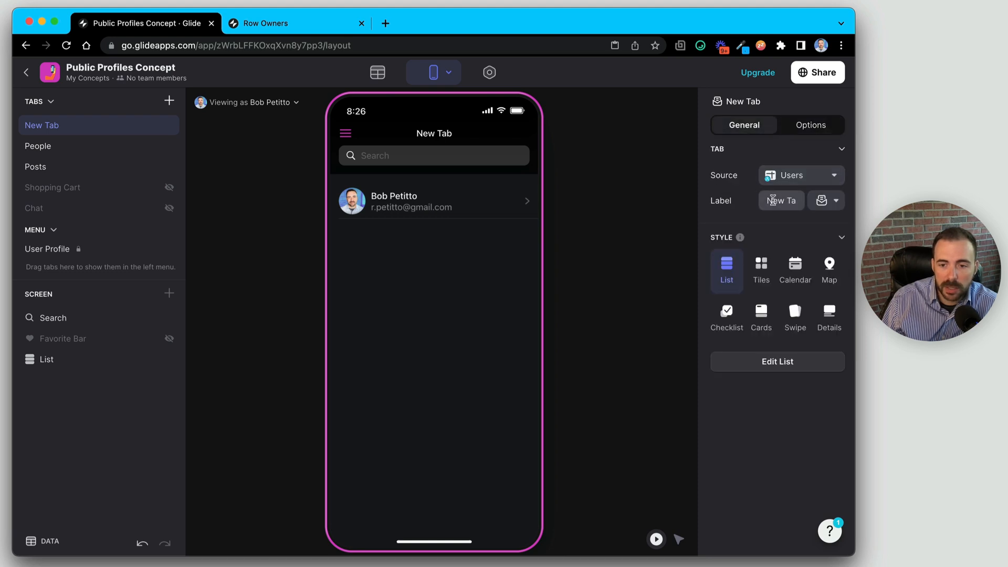
click(774, 200)
text(Welcome!)
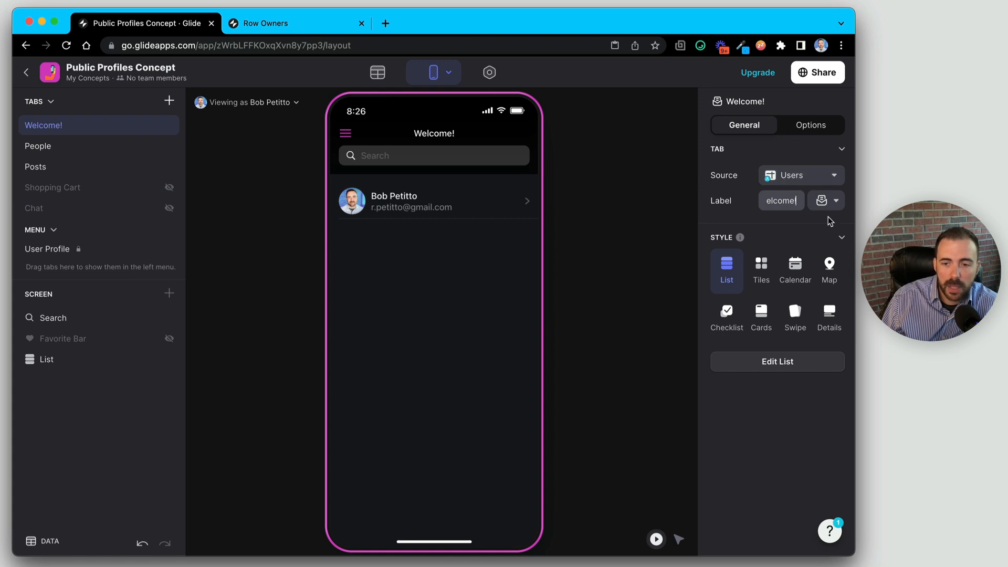
- Make the Welcome! tab visible only when profileCompletedOn is empty
click(827, 128)
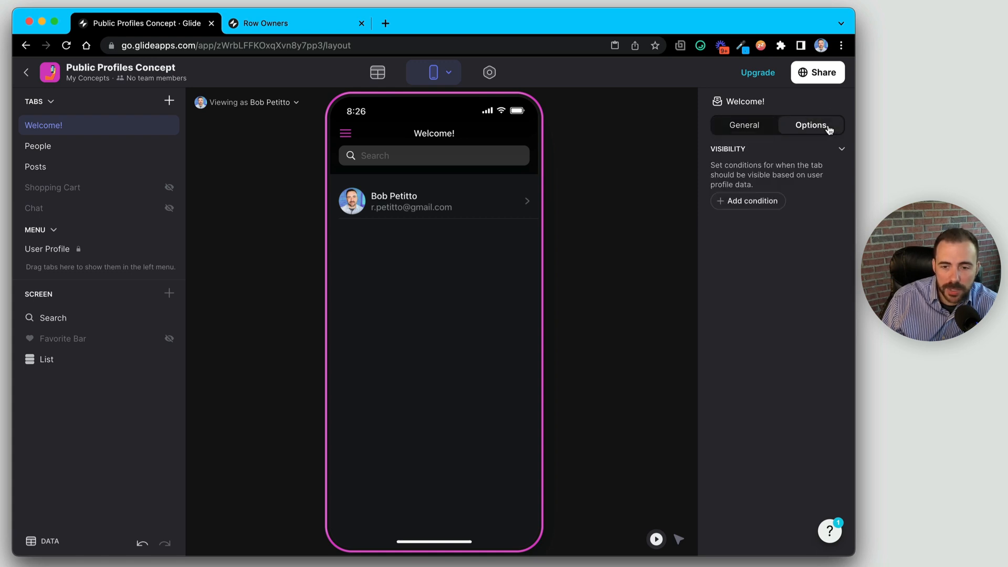
click(762, 199)
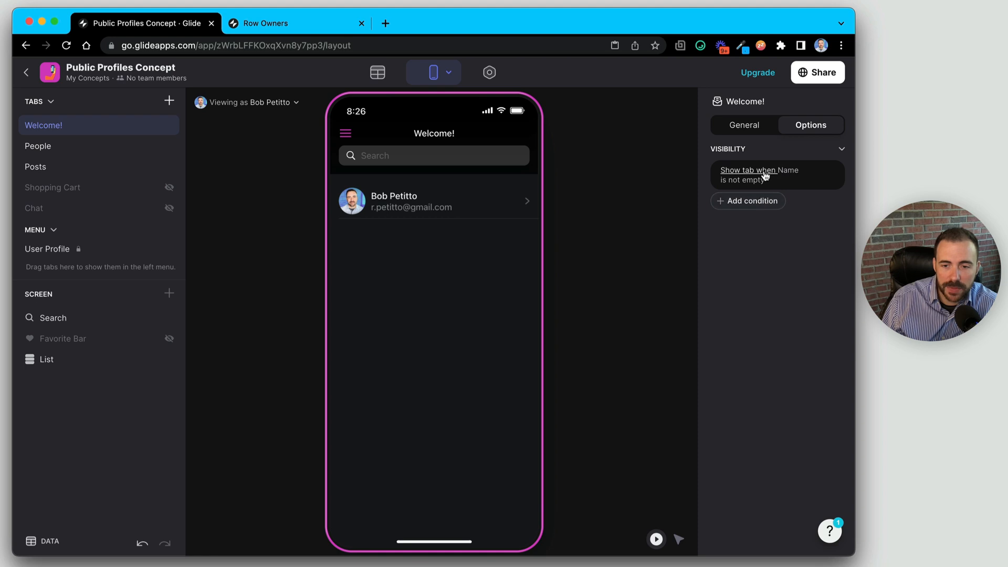
click(766, 175)
click(695, 244)
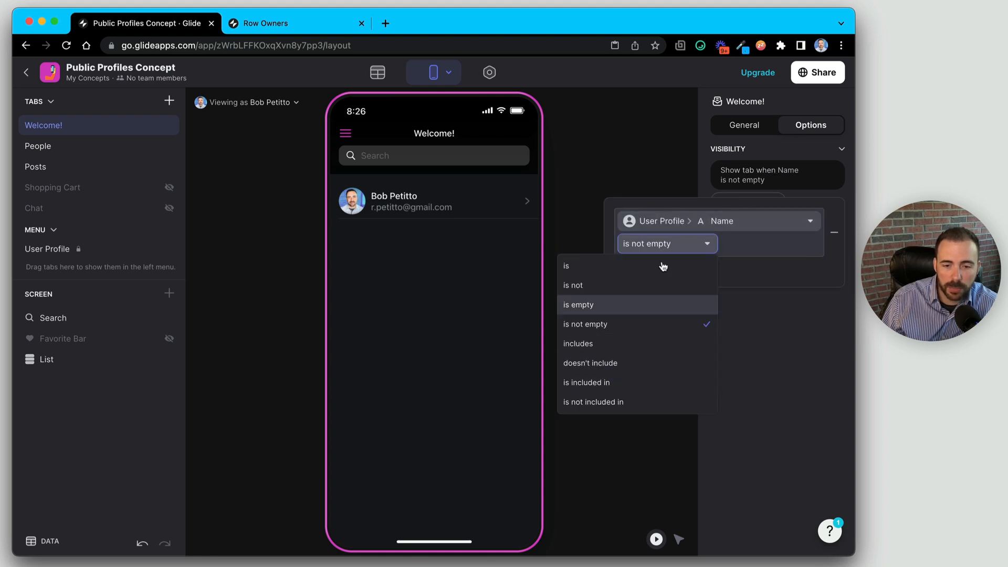
click(668, 222)
mouse_move(651, 267)
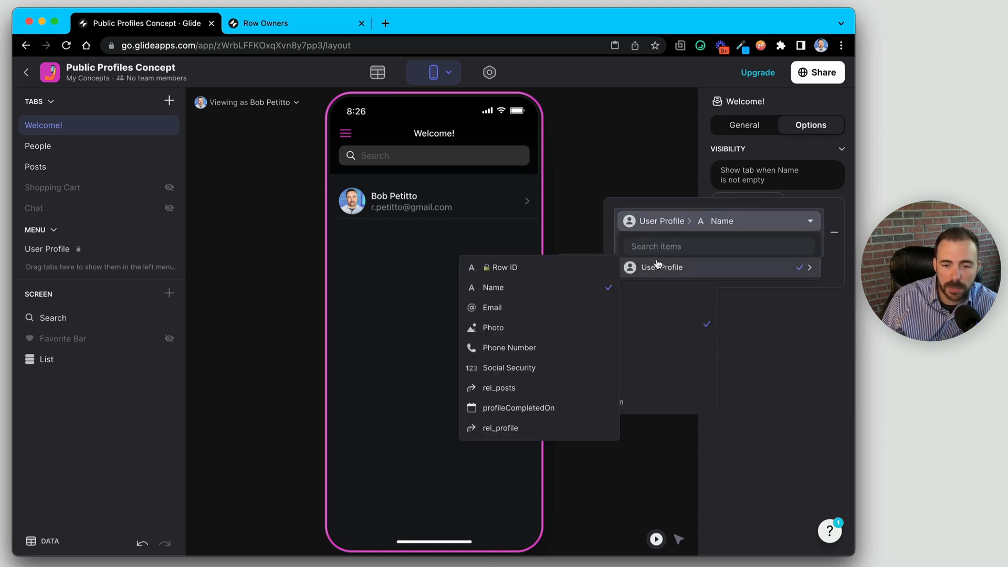
click(554, 402)
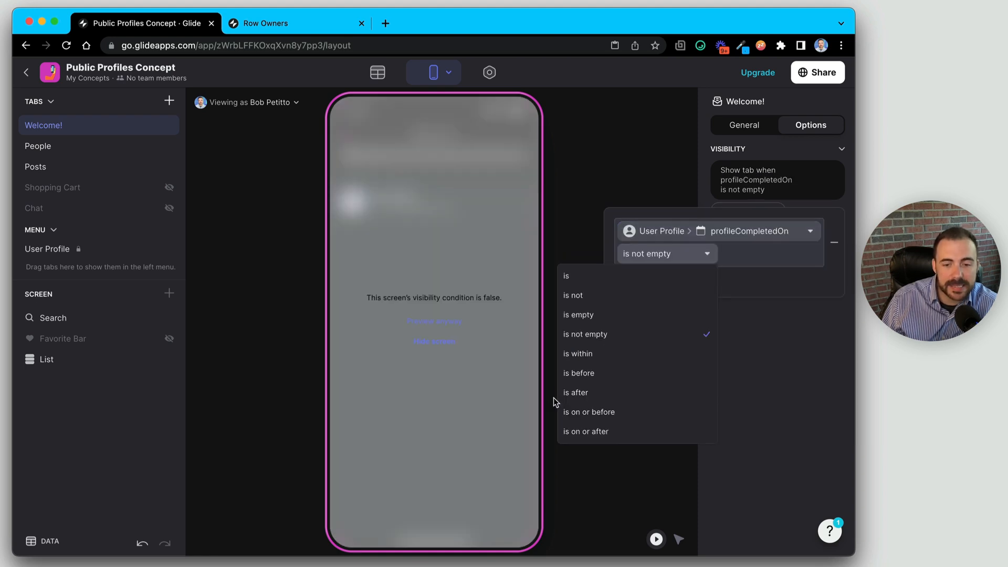
click(608, 314)
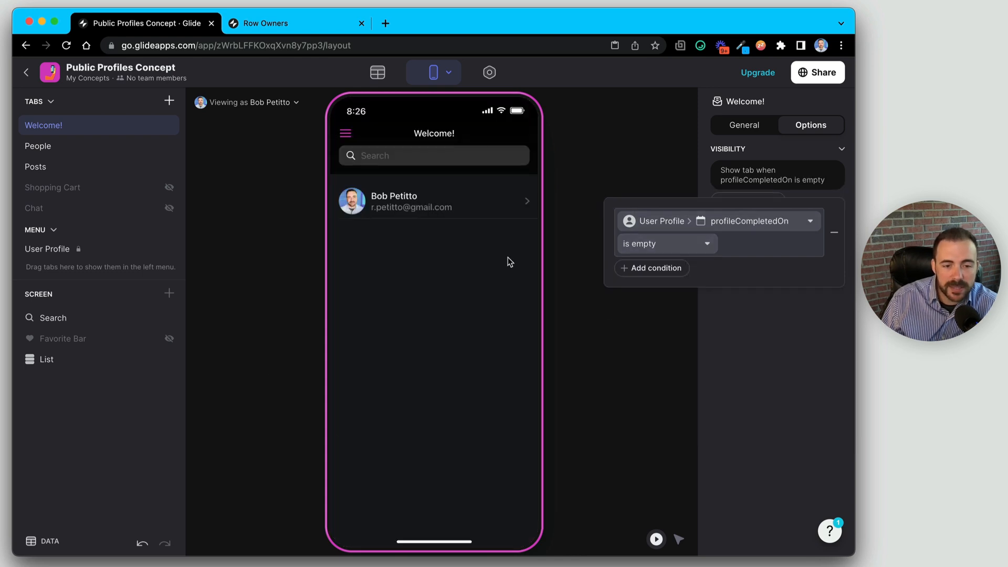
click(734, 384)
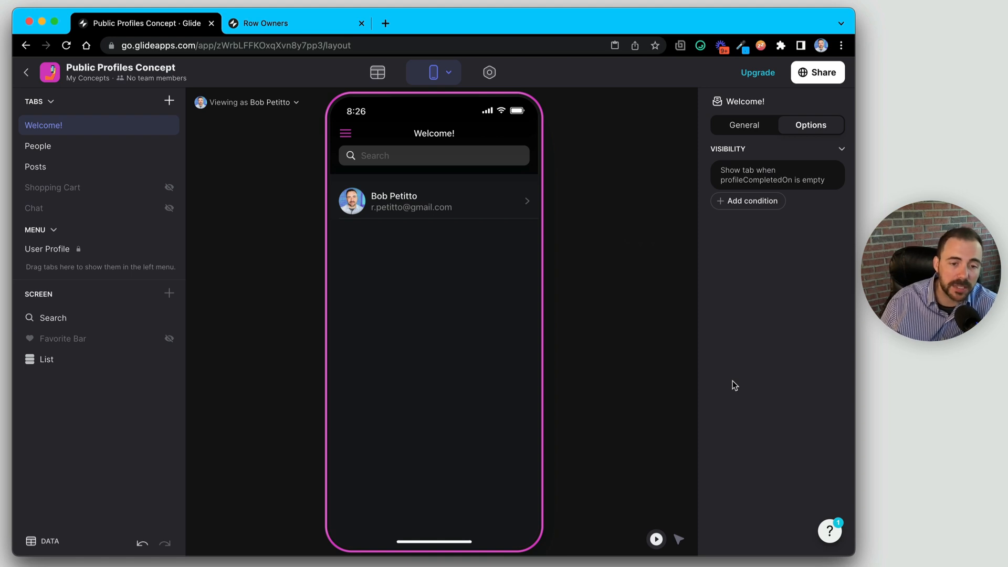
- Switch the Welcome! tab to the Details style, then return to the data tables
click(734, 129)
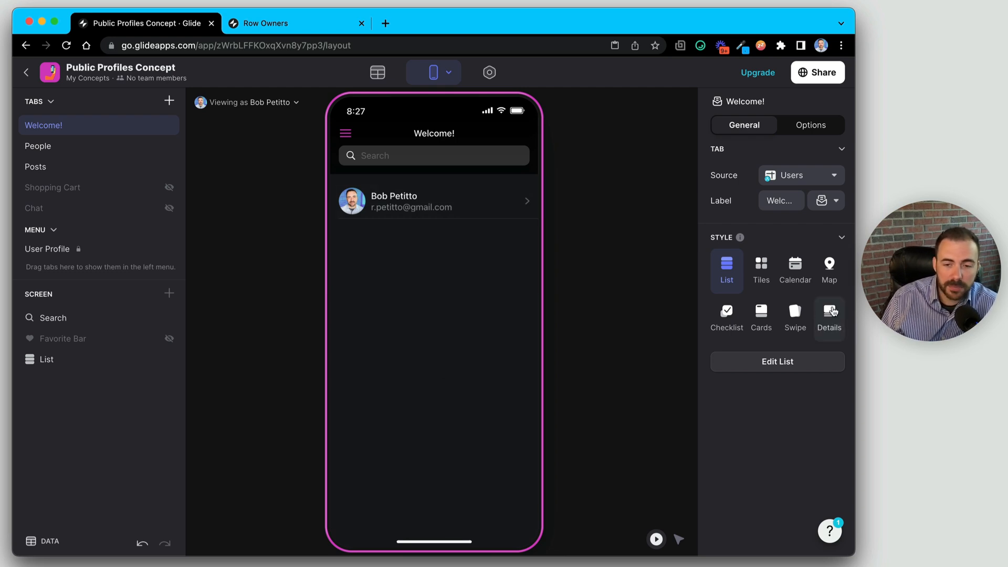
click(829, 316)
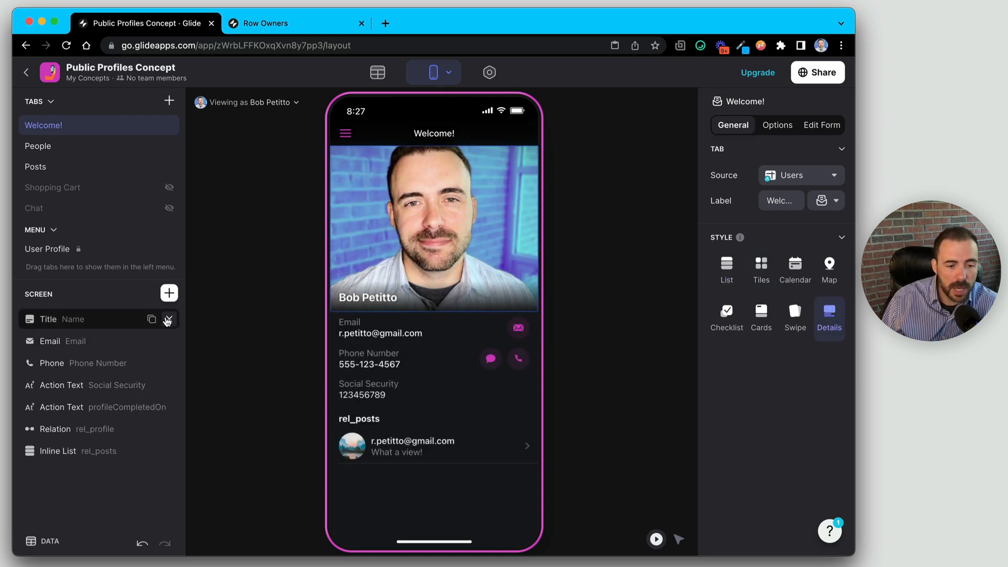
click(379, 73)
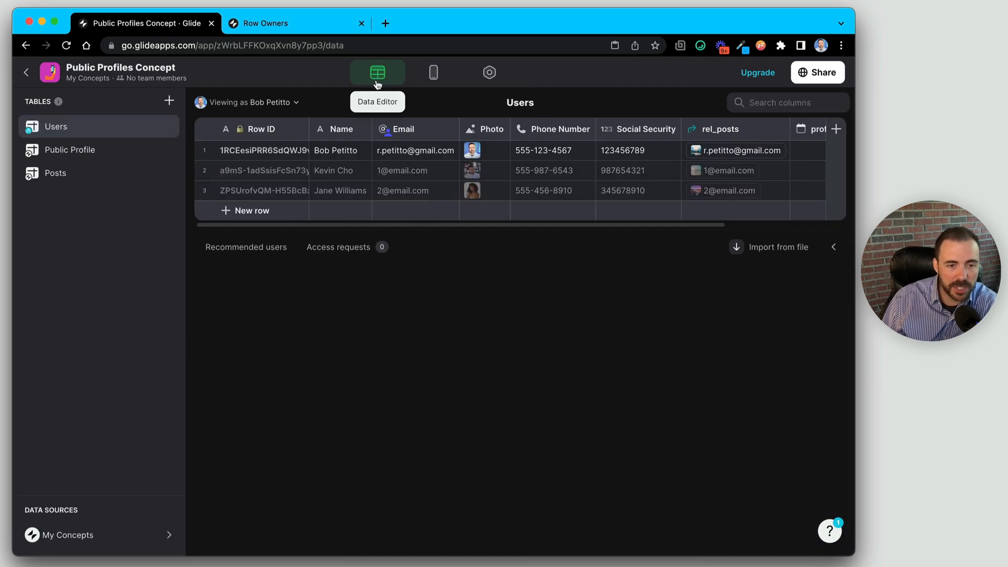
- Clear the first user's Name, Phone Number and Social Security cells
click(342, 151)
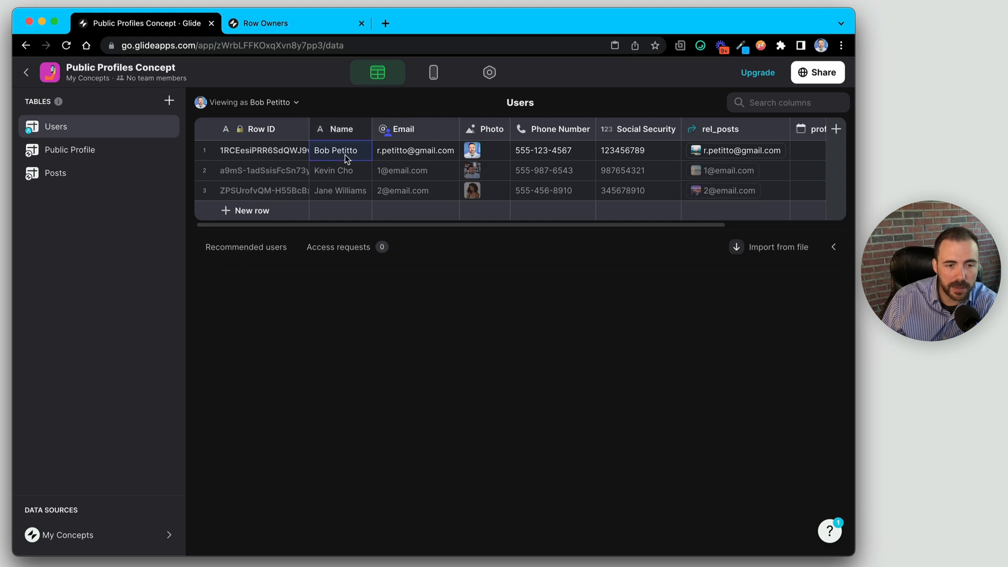
key(Delete)
click(551, 152)
key(Delete)
click(666, 156)
key(Delete)
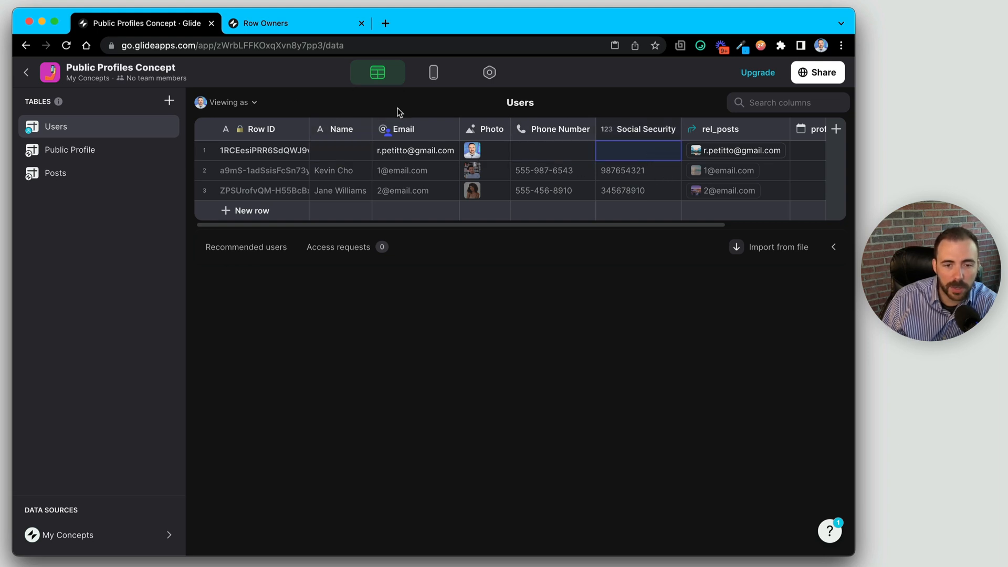
- Delete all components from the Welcome! screen, from rel_posts and rel_profile to Email and Phone
click(434, 73)
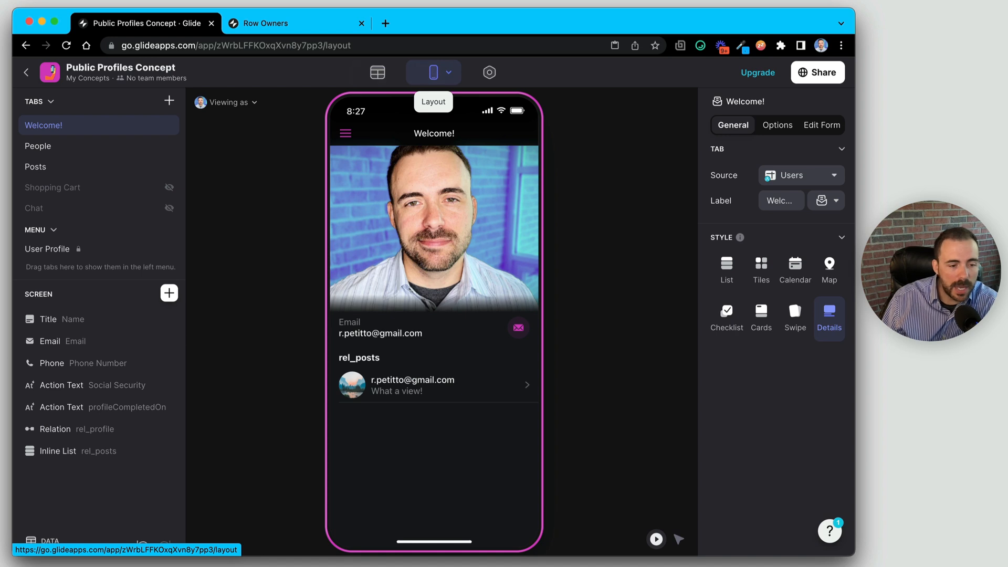
click(169, 450)
click(169, 429)
click(169, 407)
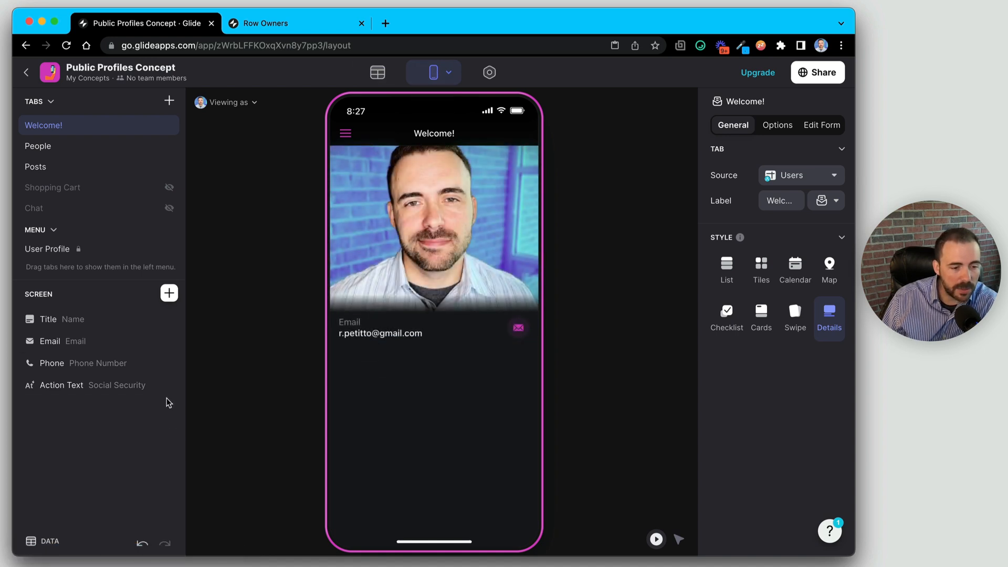
click(169, 385)
click(169, 341)
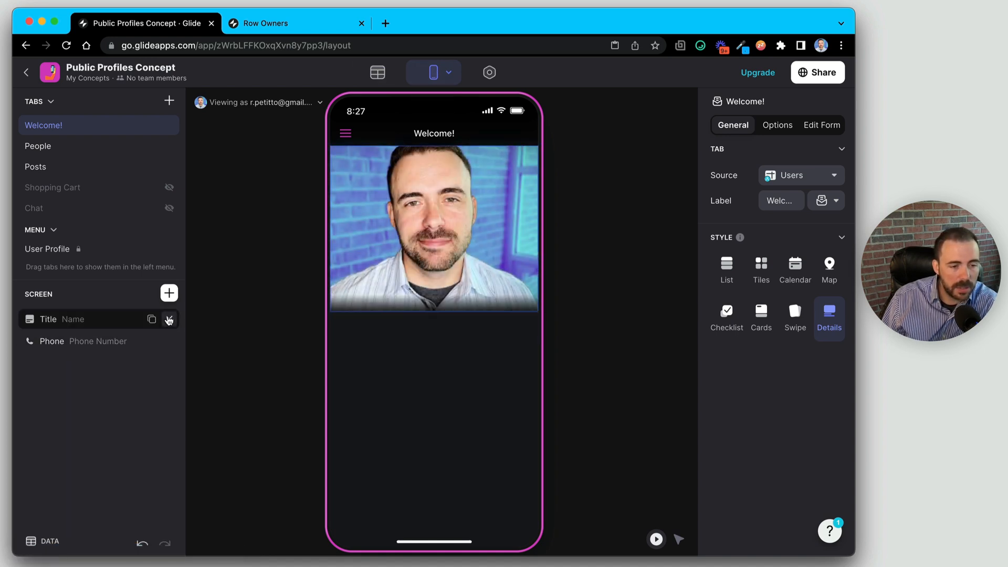
click(169, 319)
click(169, 319)
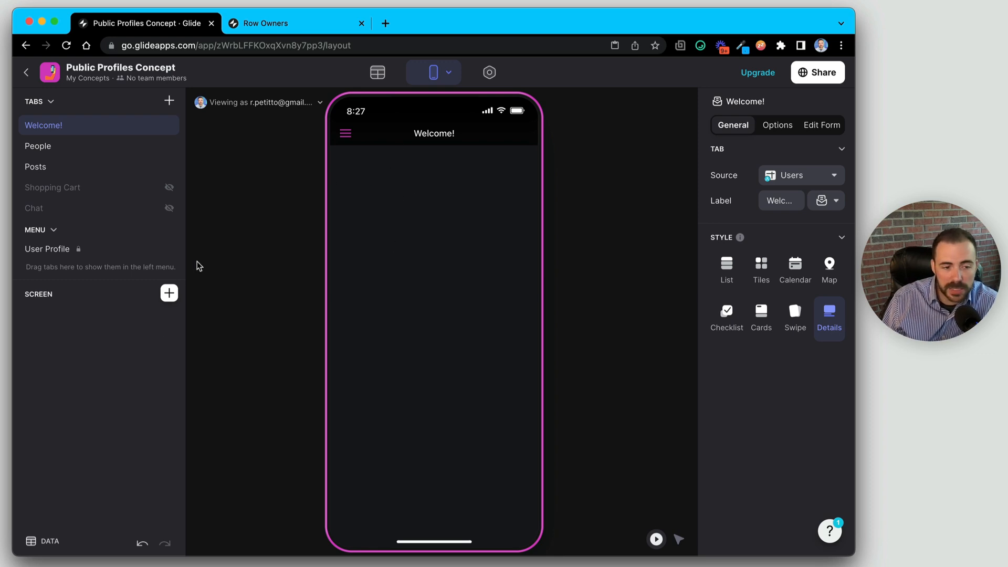
click(169, 293)
- Add a Headline 2 custom text reading 'We have a few questions for yo'
click(310, 249)
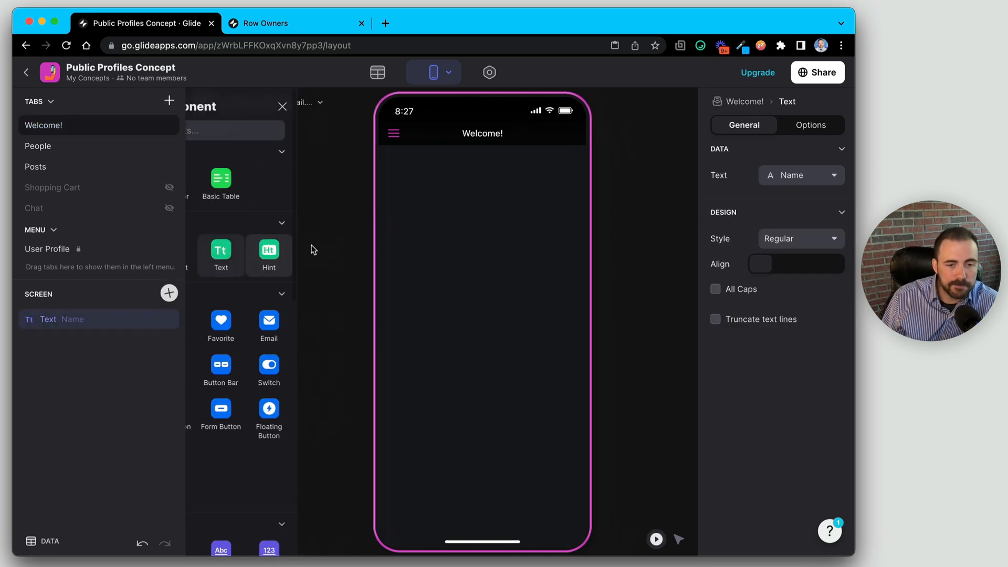
click(814, 181)
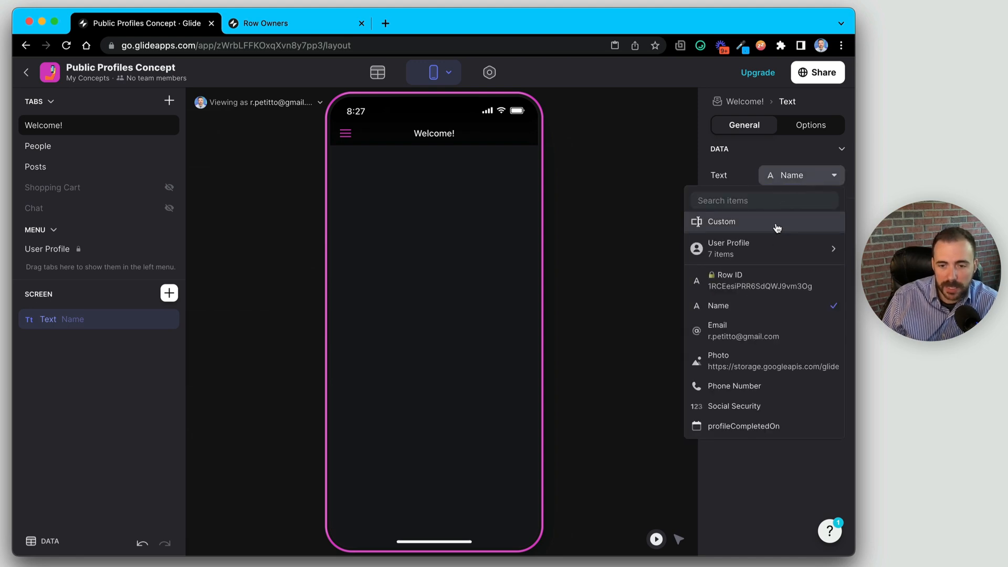
click(776, 222)
text(We have a few questions)
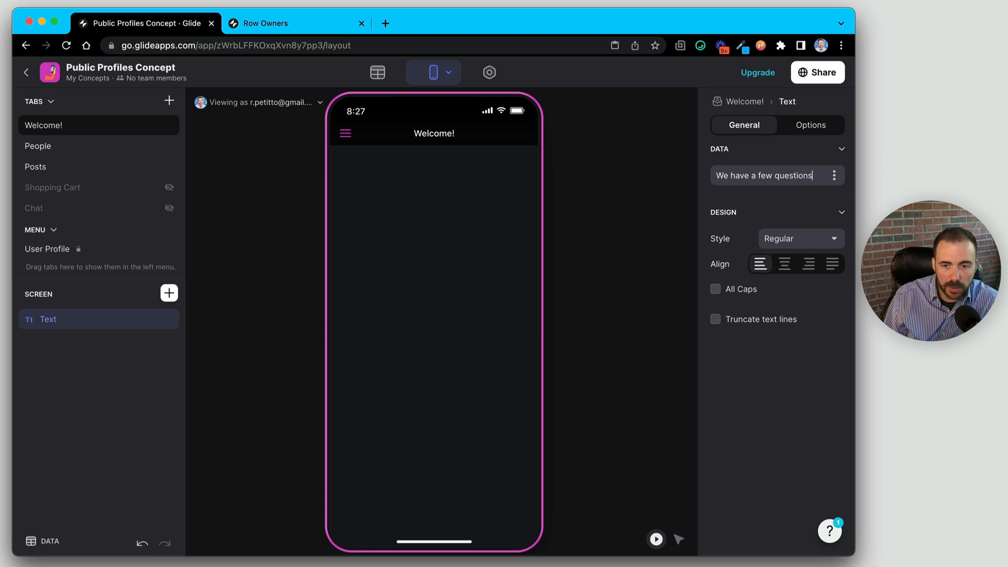
text( for you.)
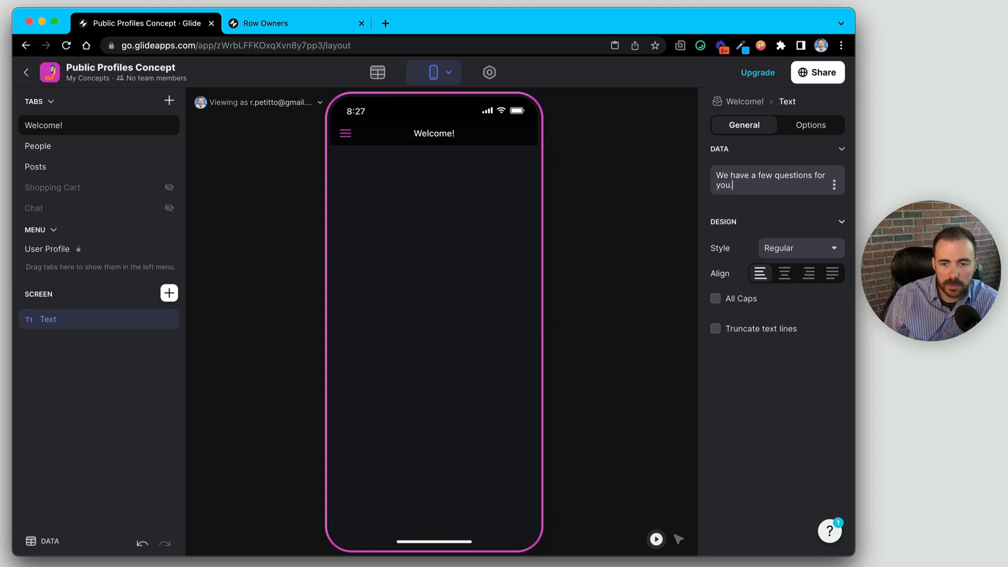
click(824, 250)
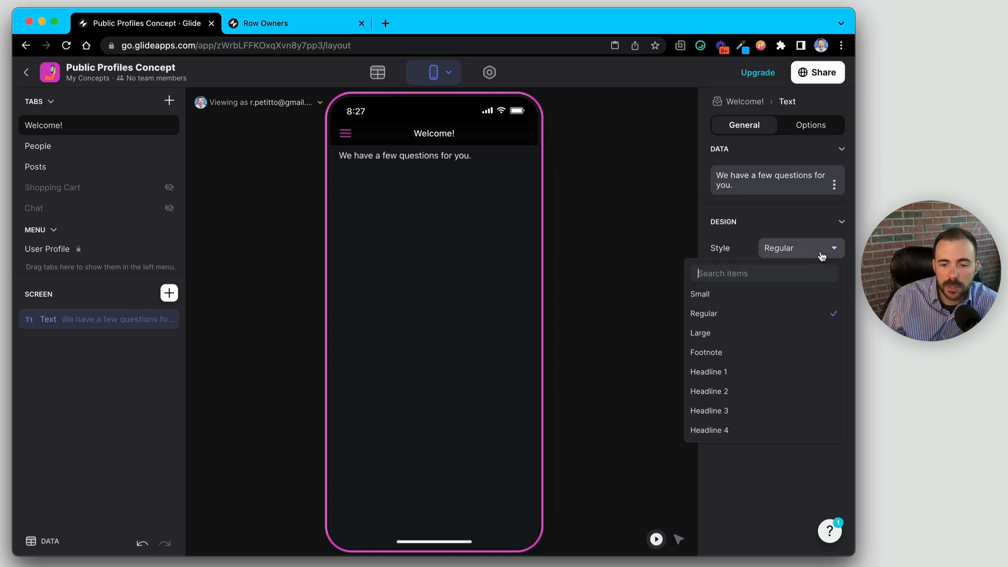
click(766, 400)
- Add a text entry field labelled Full Name
click(175, 299)
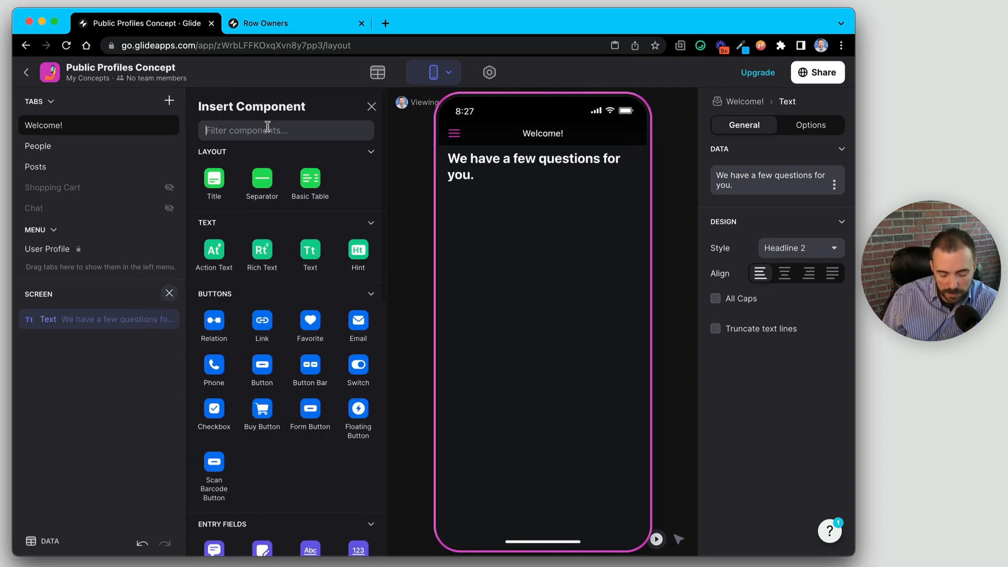
text(text)
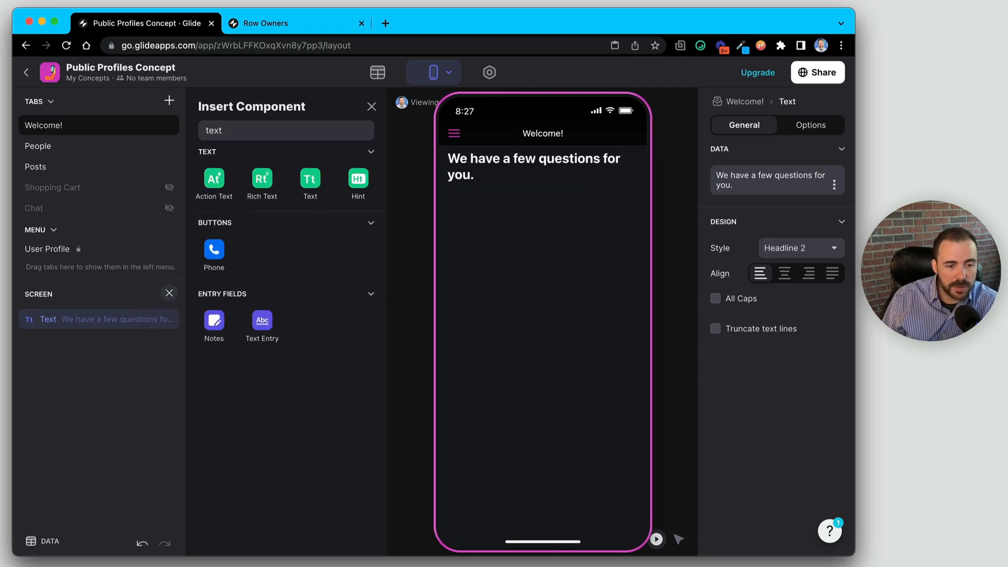
click(264, 322)
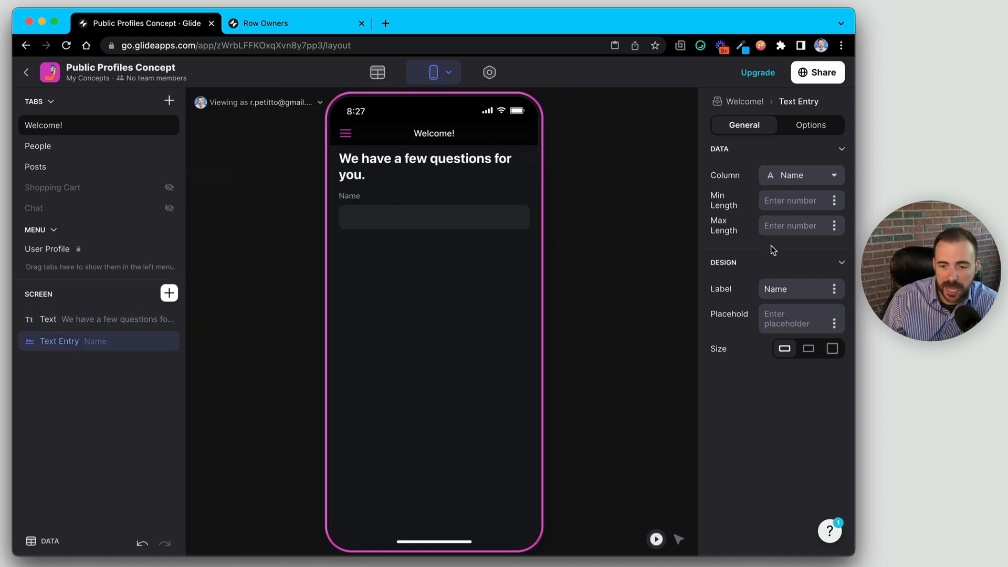
click(762, 288)
text(Full)
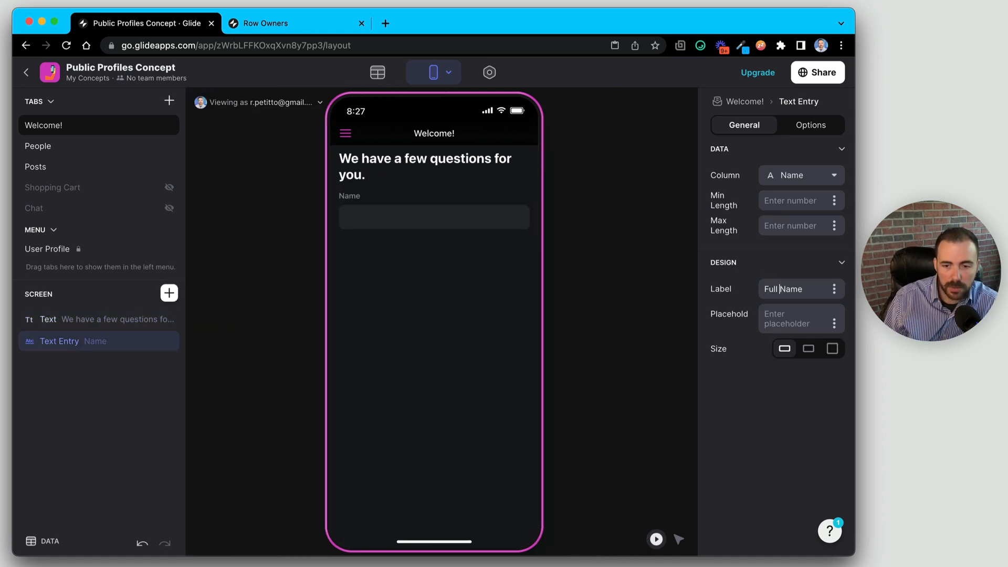
- Add a Phone Entry field bound to the Phone Number column
click(169, 293)
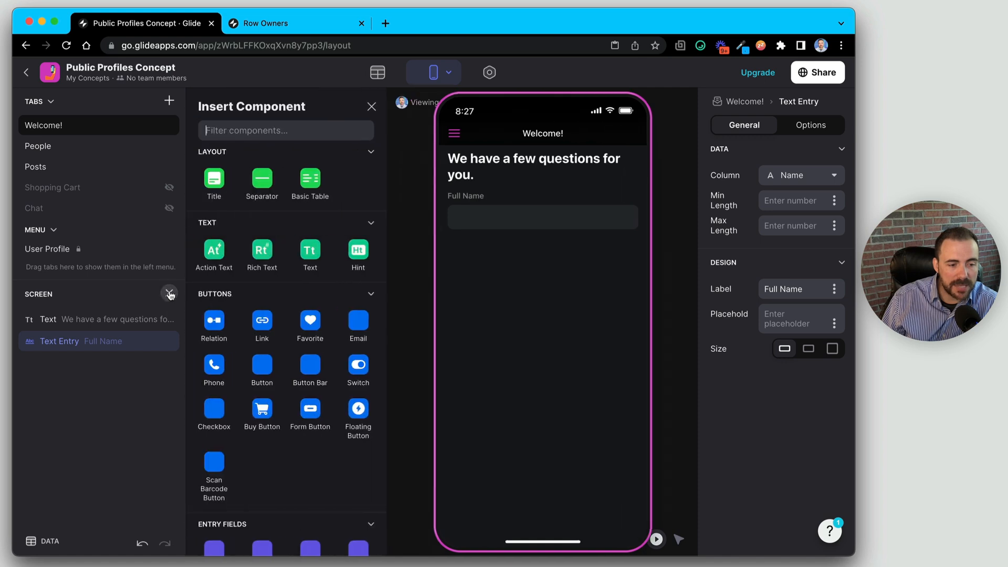
click(259, 129)
text(phon)
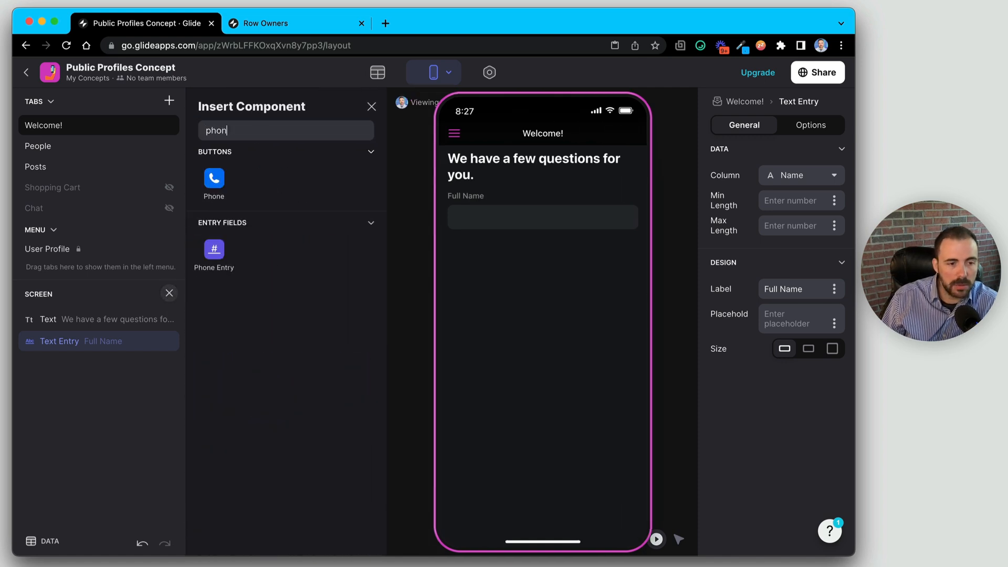
click(213, 250)
click(800, 175)
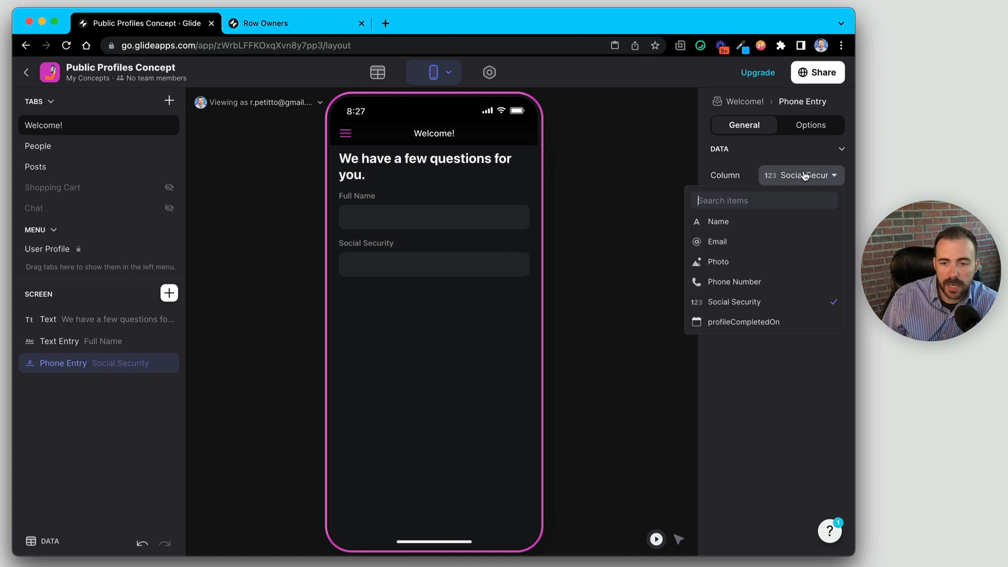
click(785, 286)
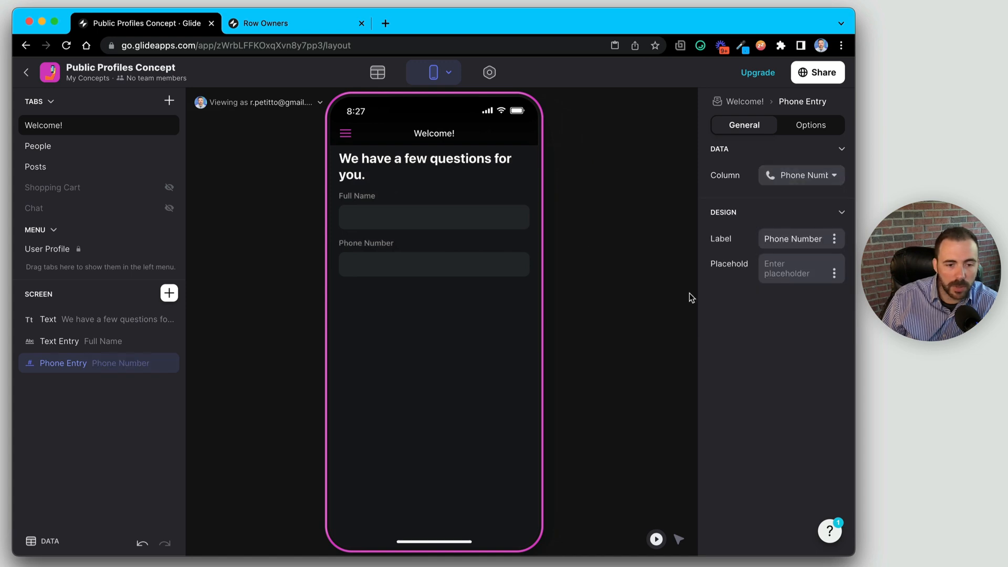
- Add a Number Entry field for Social Security, then return to the data tables
click(169, 293)
text(number)
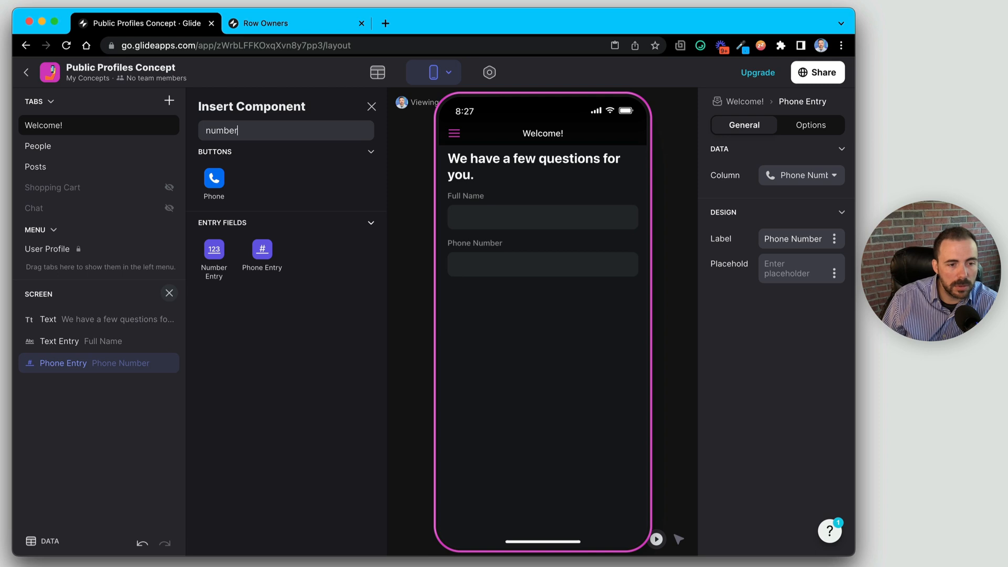
click(220, 254)
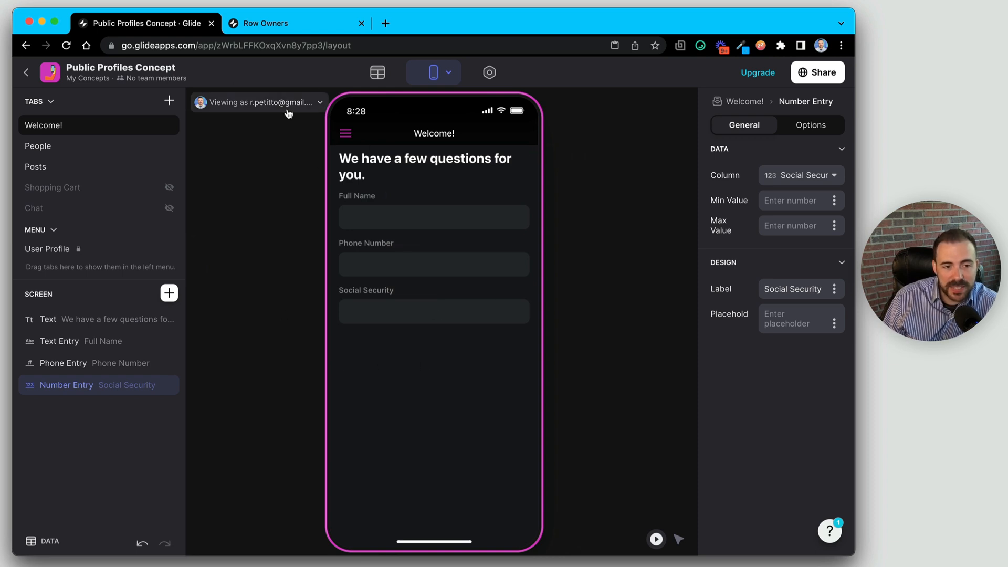
click(377, 72)
- Check the Users table, then return to Layout to show the Welcome! tab's settings (Users, Details)
click(204, 151)
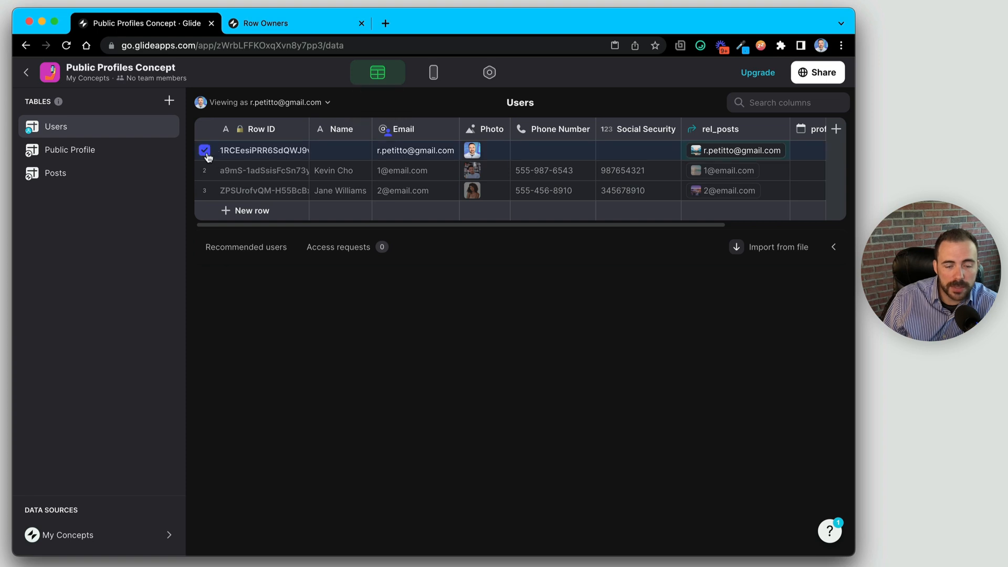
click(434, 72)
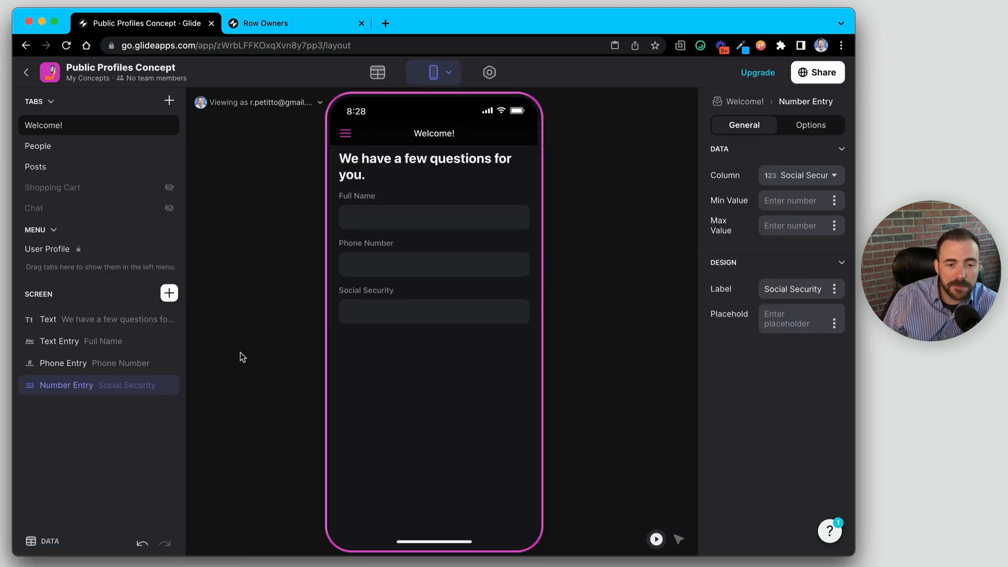
click(746, 103)
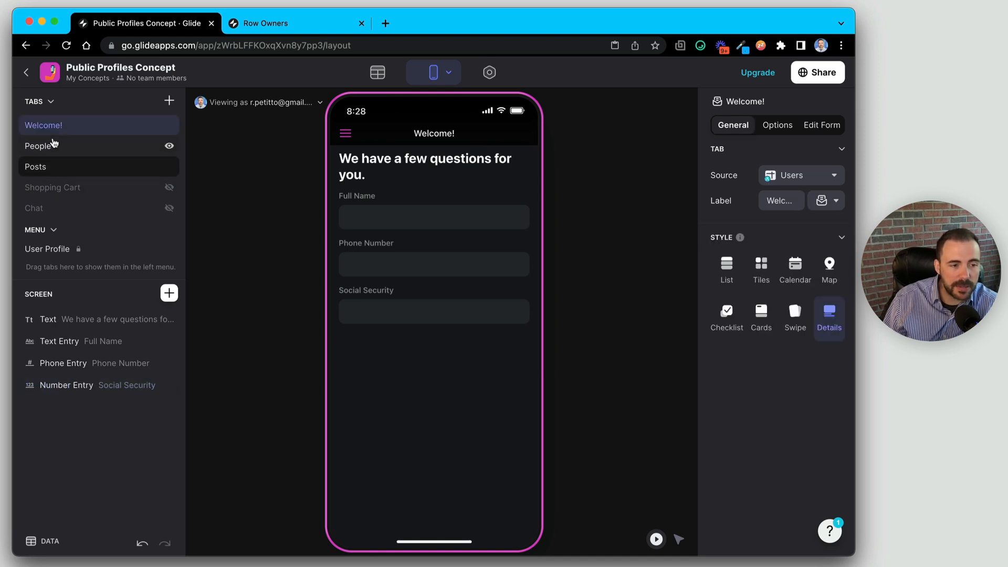
- Filter the Welcome! tab's data to Email is signed-in user, then show the Users data grid
click(776, 126)
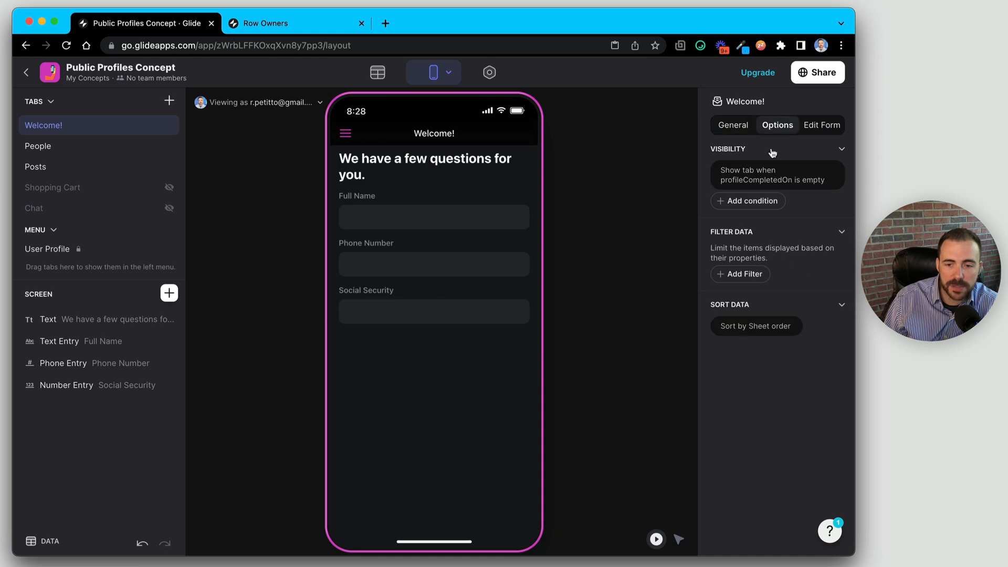
click(745, 274)
click(747, 255)
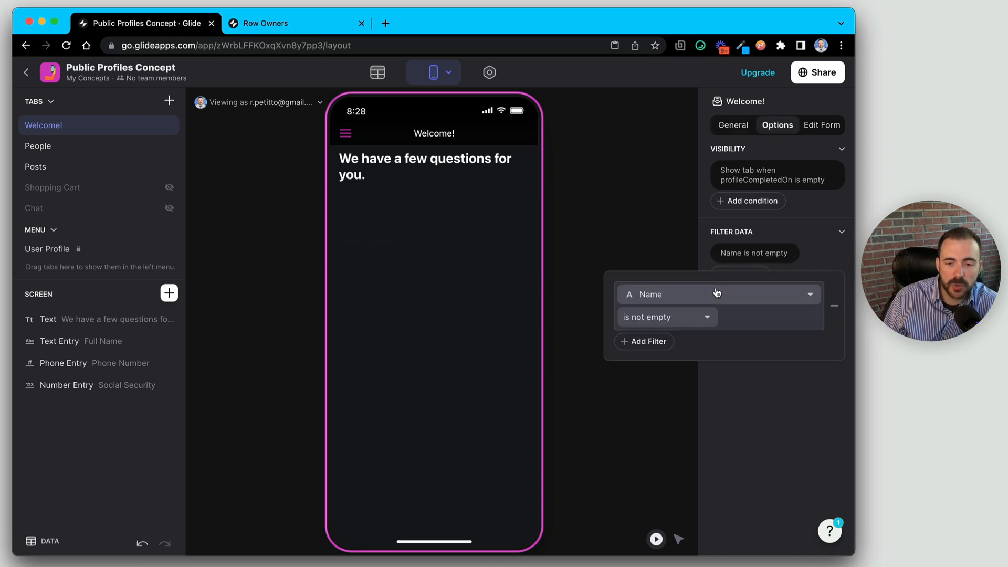
click(716, 294)
click(686, 380)
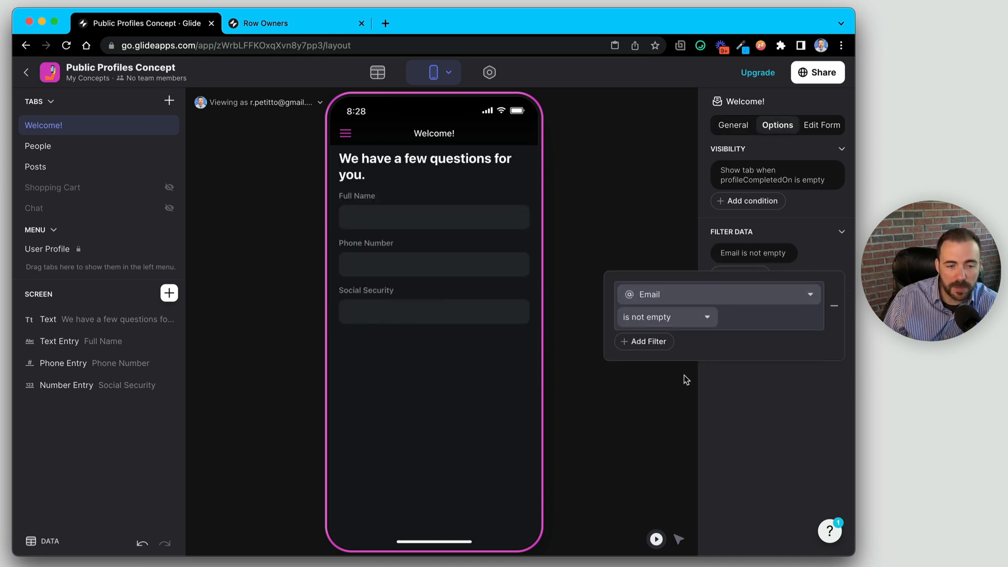
click(680, 318)
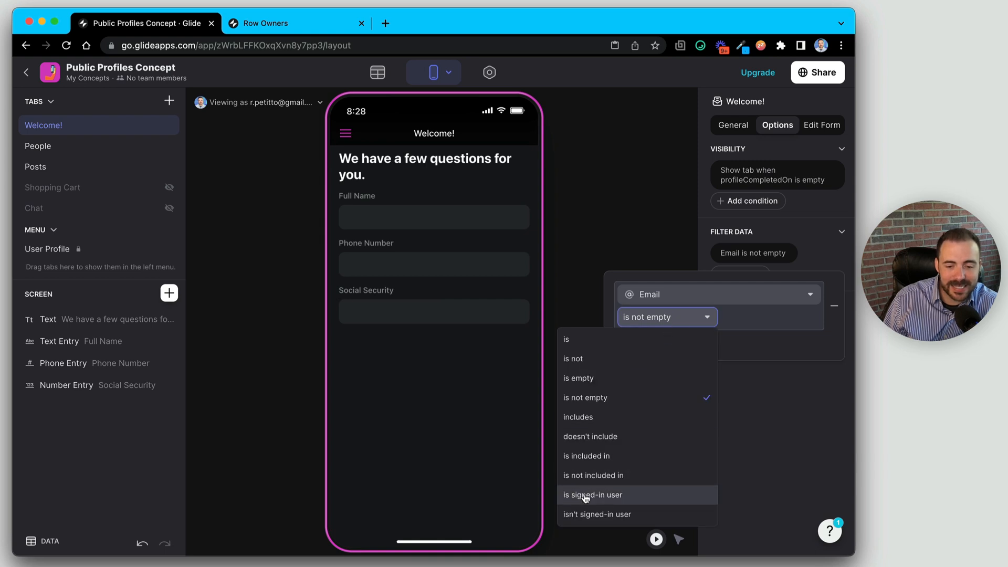
click(586, 495)
click(426, 372)
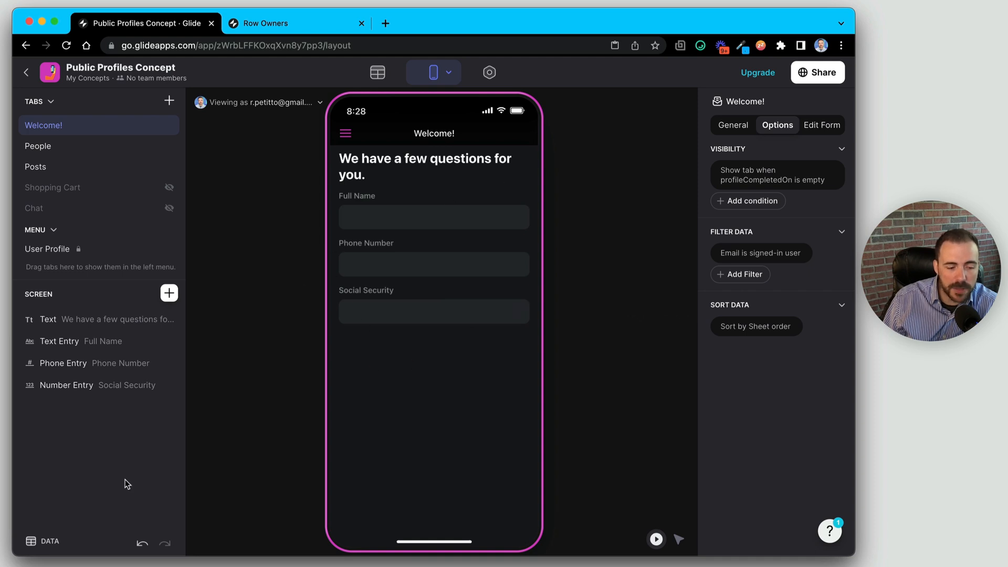
click(53, 546)
click(224, 481)
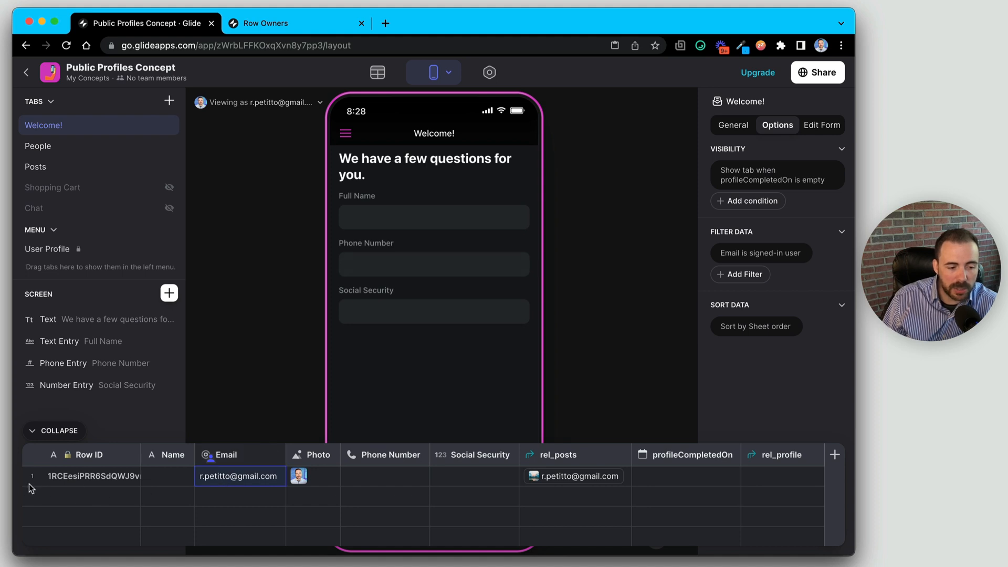
click(278, 104)
click(250, 212)
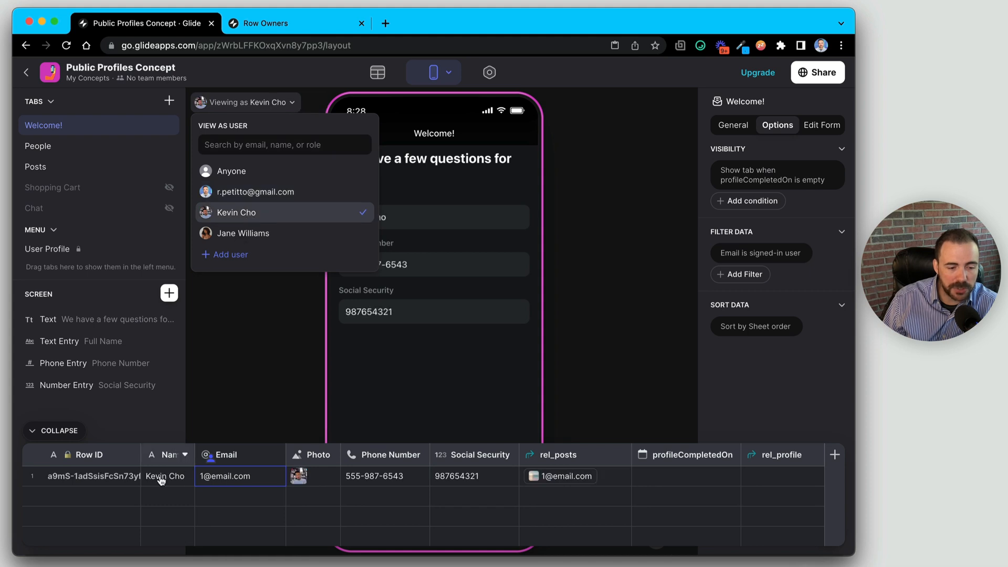
click(241, 235)
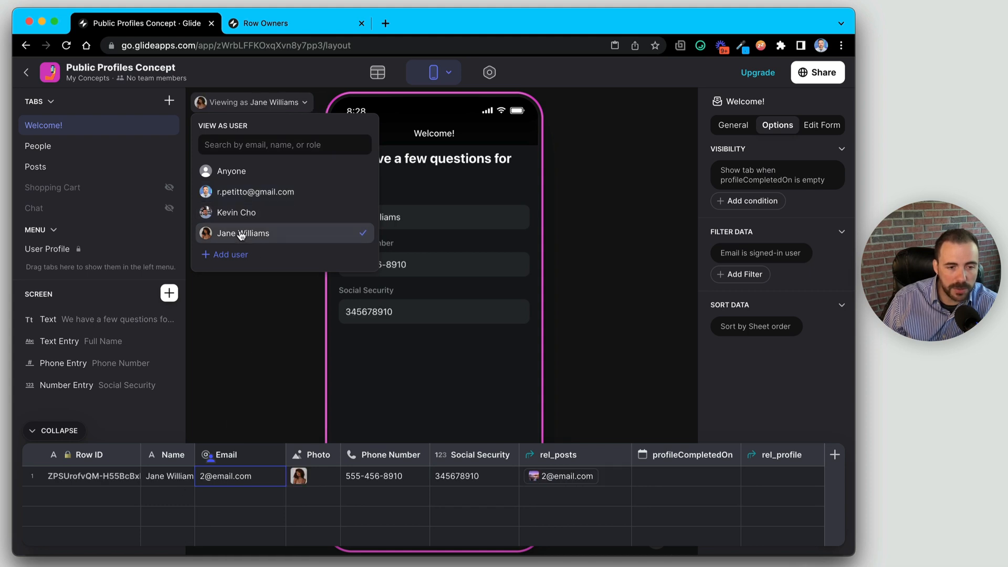
click(244, 193)
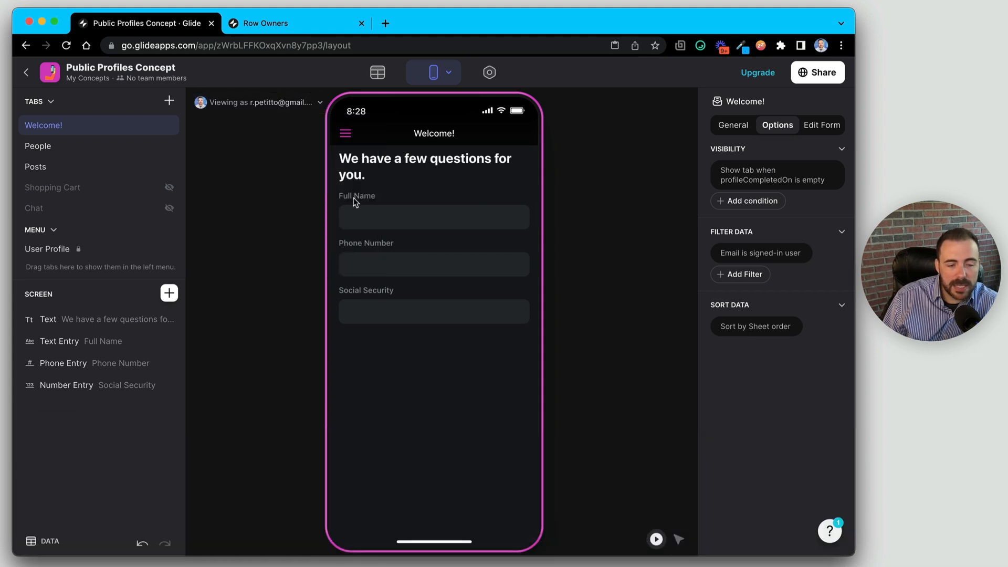
click(169, 292)
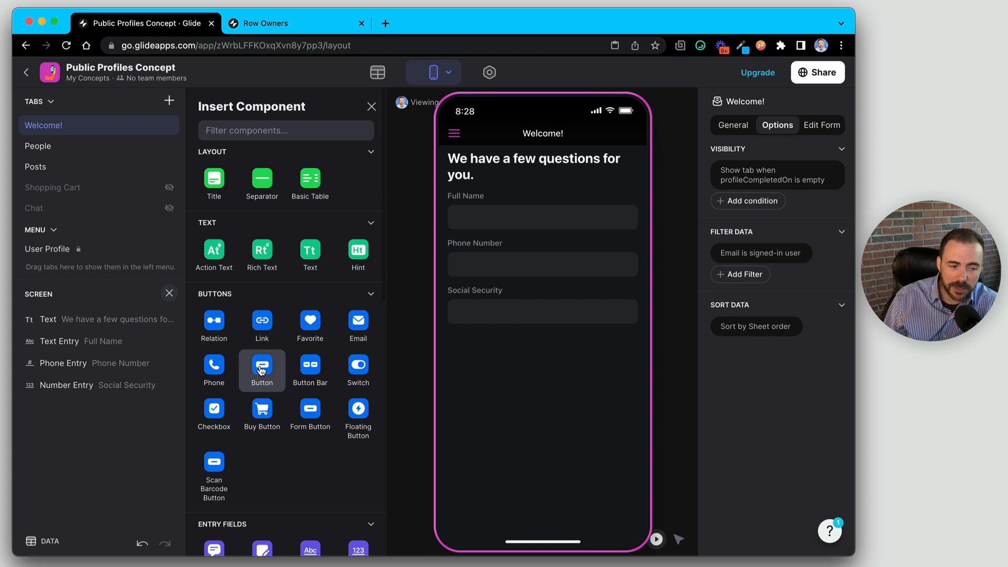
- Add a button below the form, duplicate it, and relabel the first one 'Complete profile'
click(261, 369)
click(151, 406)
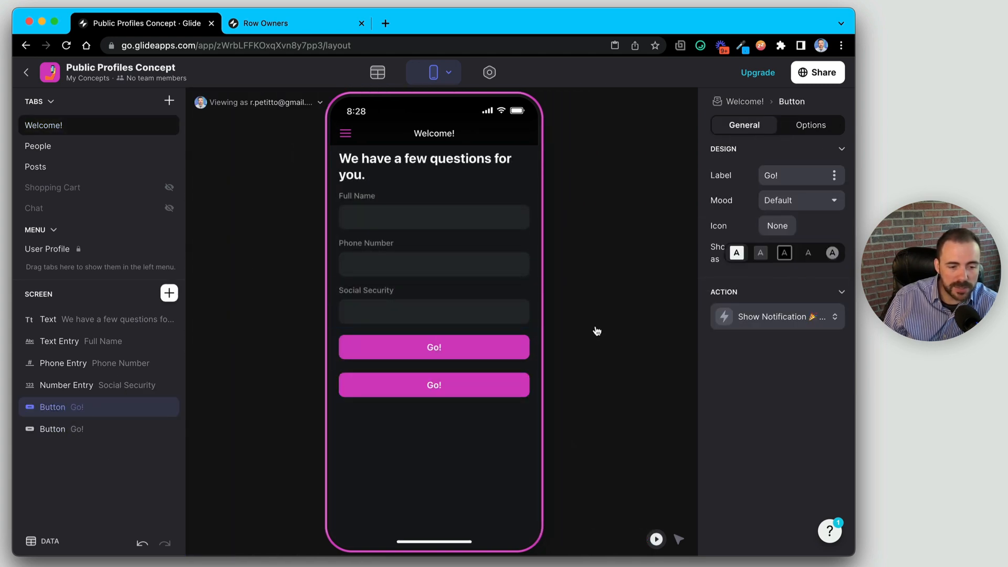
drag(800, 179, 729, 165)
text(Com)
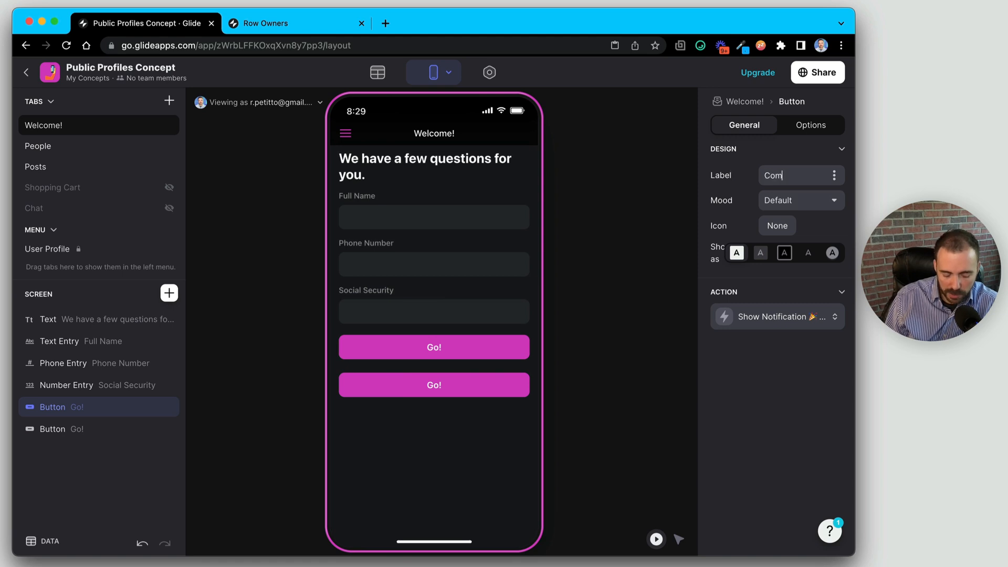
text(plete pro)
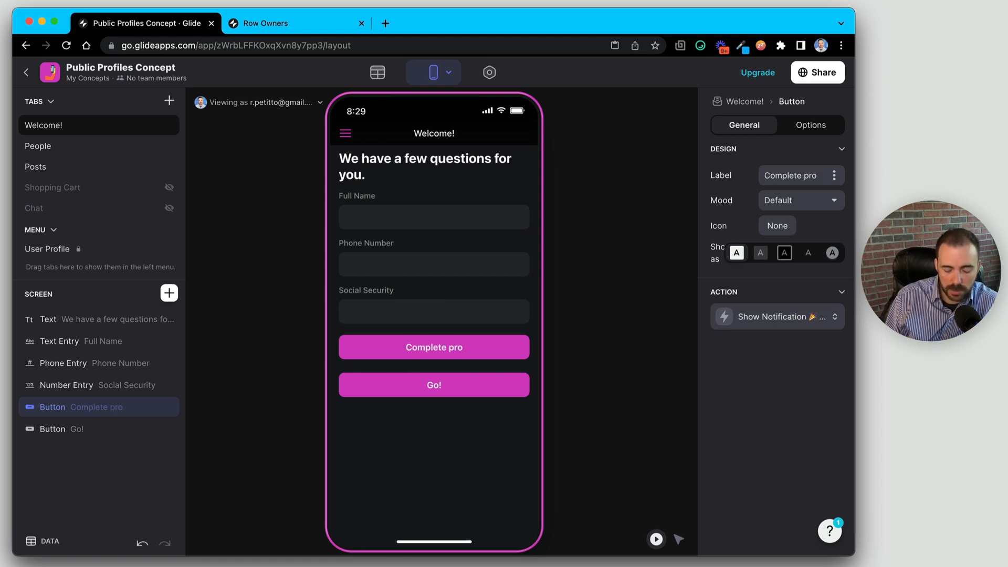
text(file)
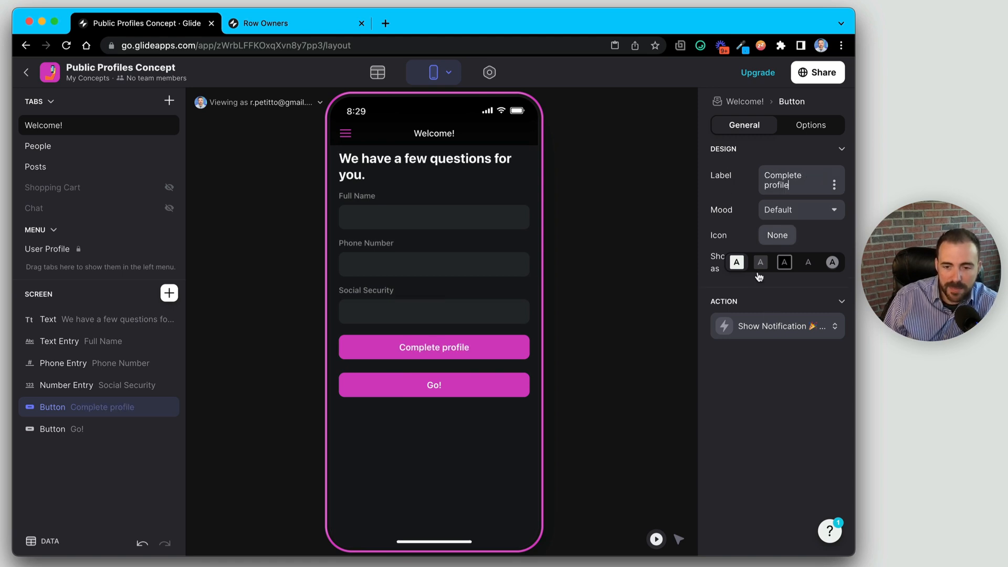
- Make the Complete profile button transparent with a Shuffle Order action
click(760, 262)
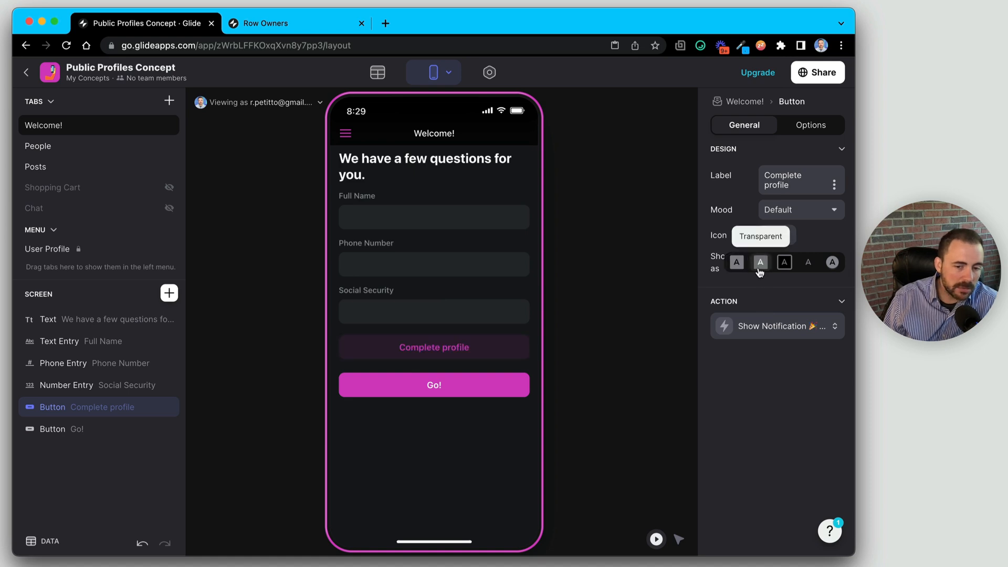
click(759, 326)
click(736, 376)
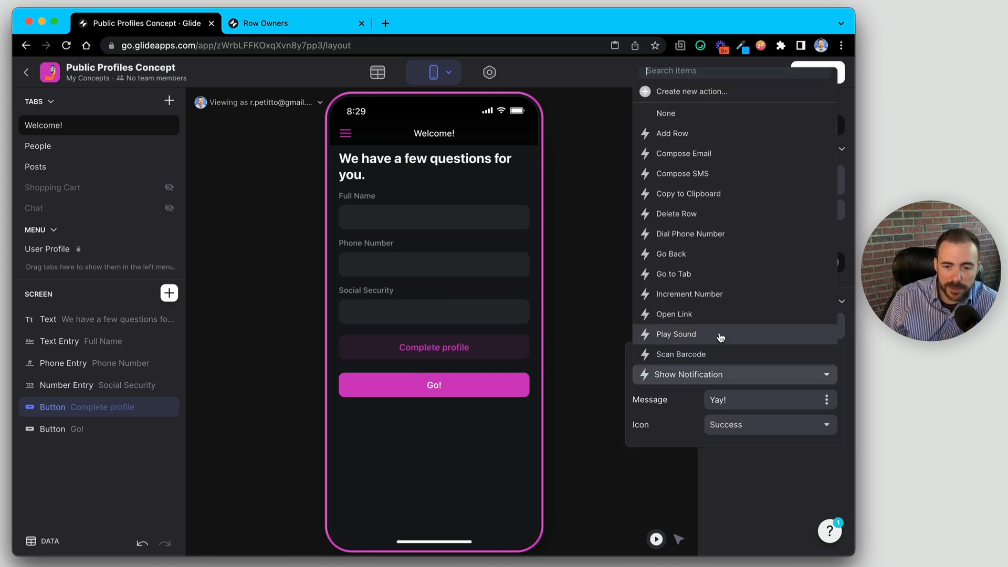
scroll(724, 335, down, 5)
scroll(721, 337, down, 2)
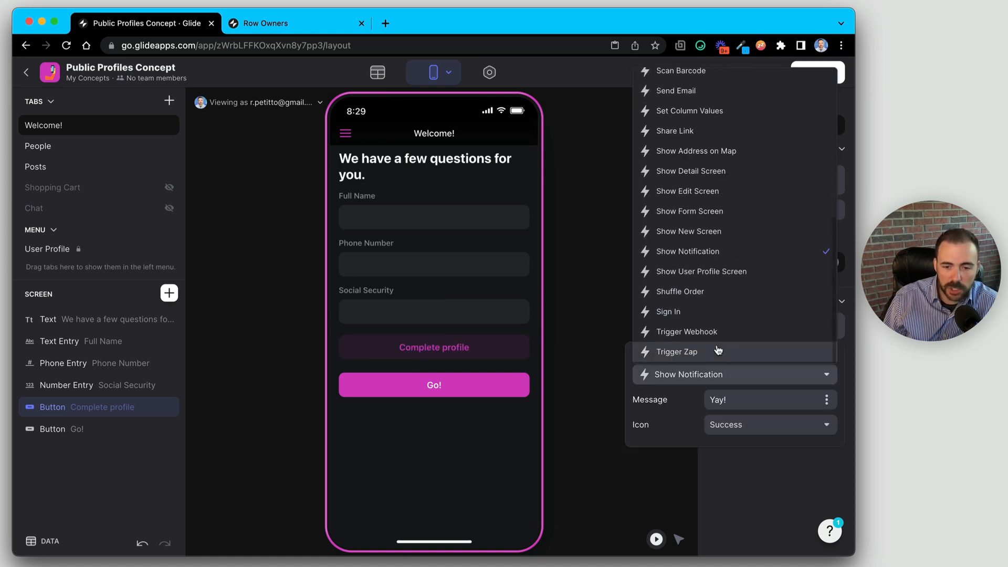
click(711, 293)
click(446, 356)
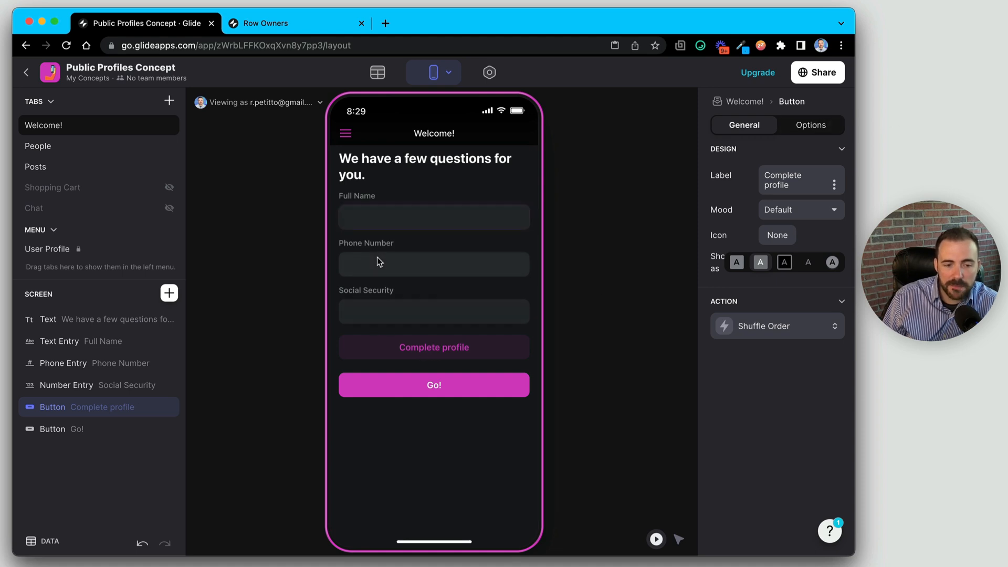
- Add a visibility condition so the Complete profile button shows only when Name is empty
click(383, 306)
click(783, 129)
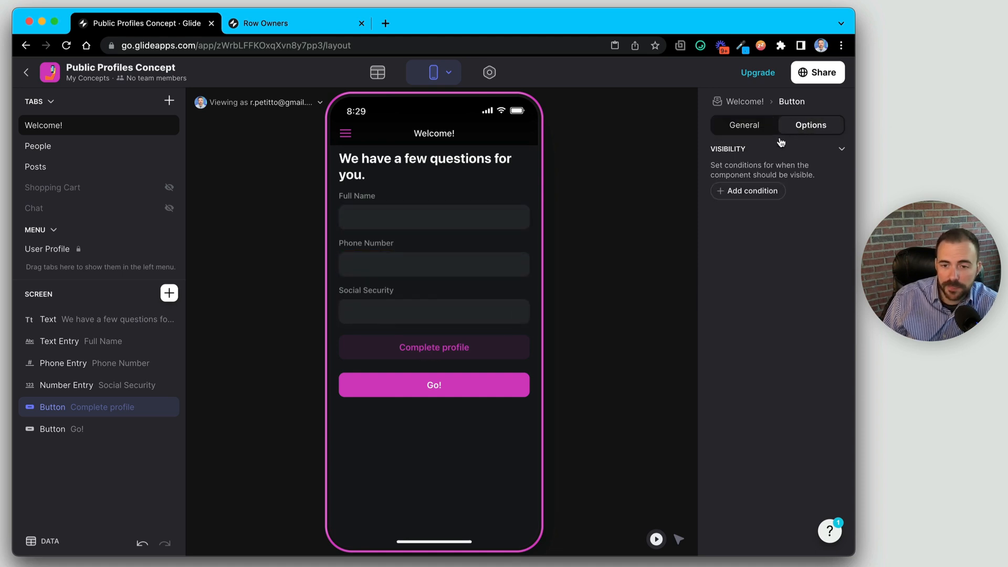
click(758, 191)
click(749, 173)
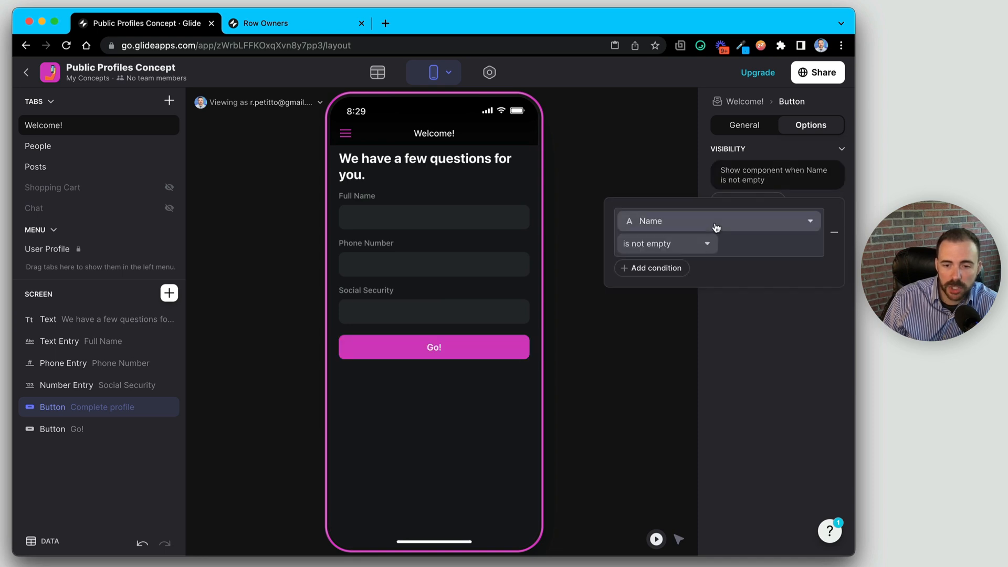
click(714, 223)
click(685, 310)
click(689, 245)
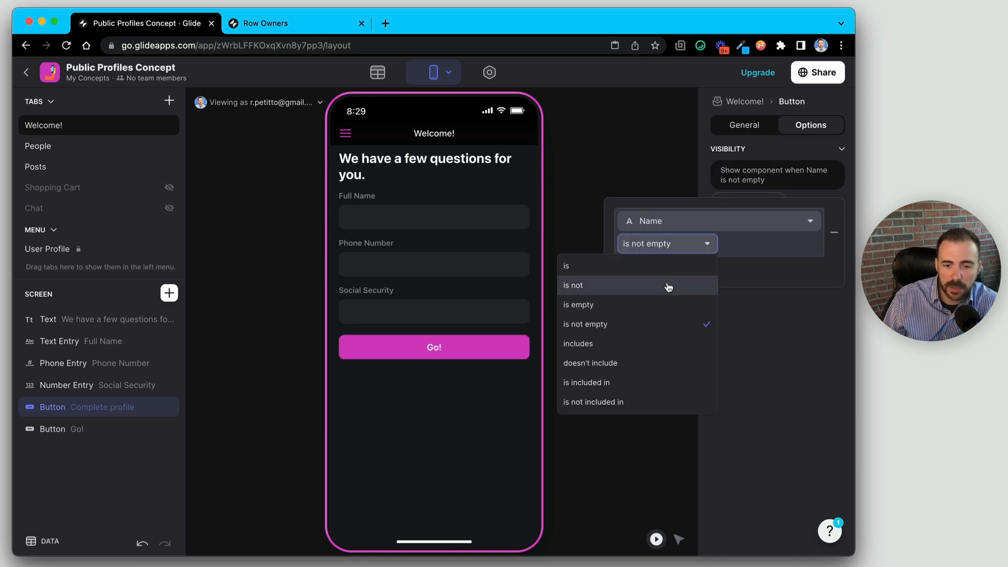
click(666, 303)
- Add Or conditions for Phone Number is empty and Social Security is empty
click(655, 266)
click(740, 295)
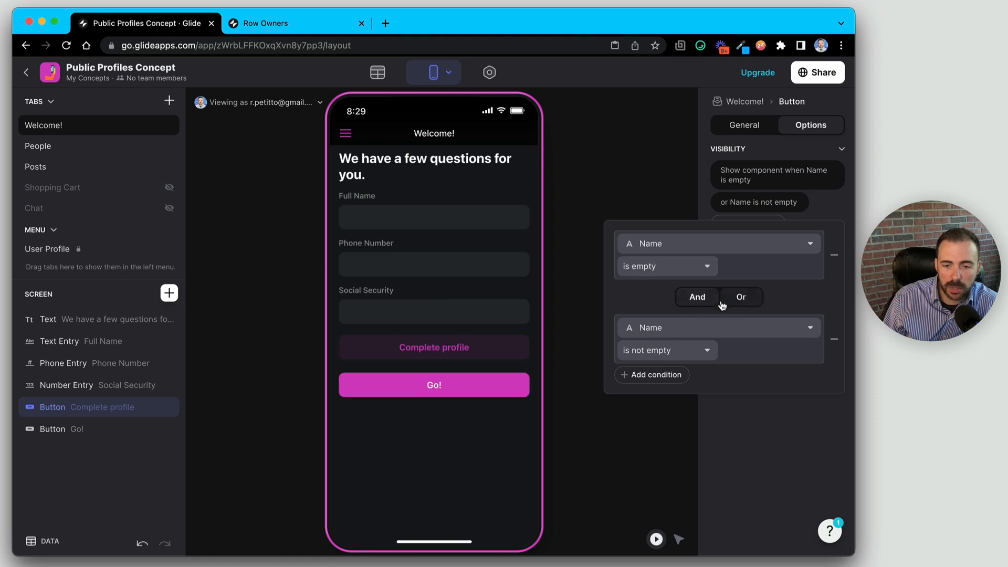
click(700, 329)
click(685, 224)
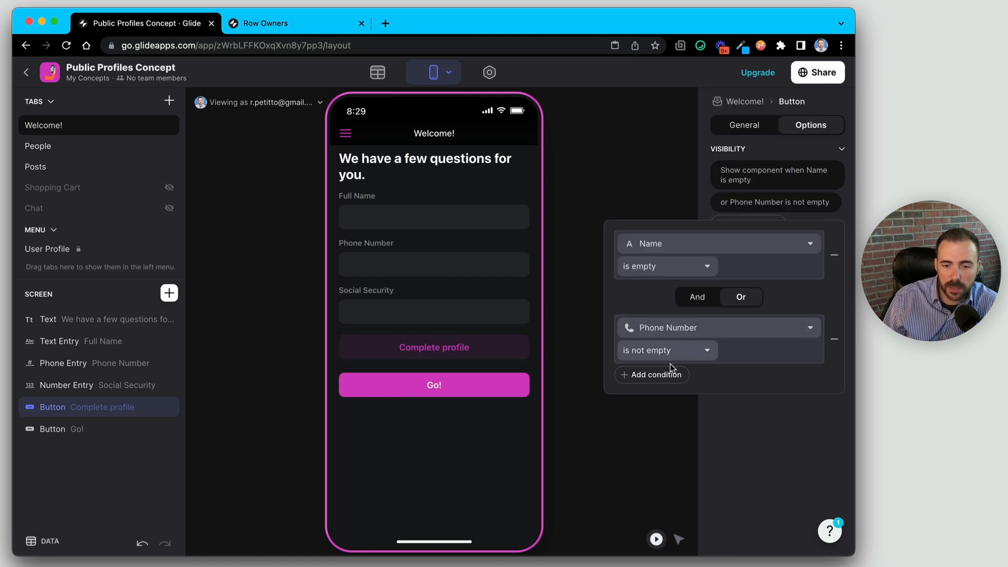
click(670, 374)
click(727, 406)
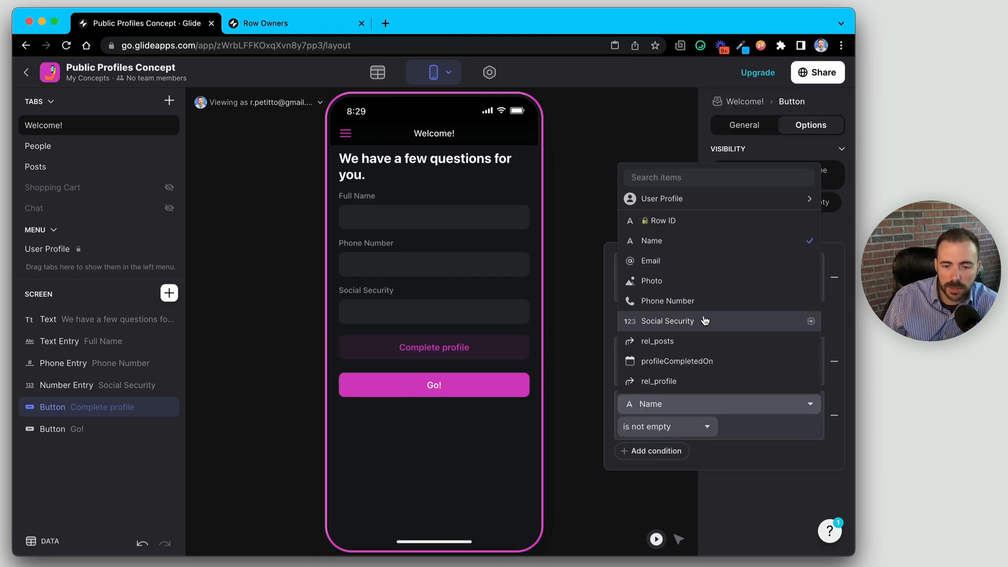
click(727, 319)
click(668, 374)
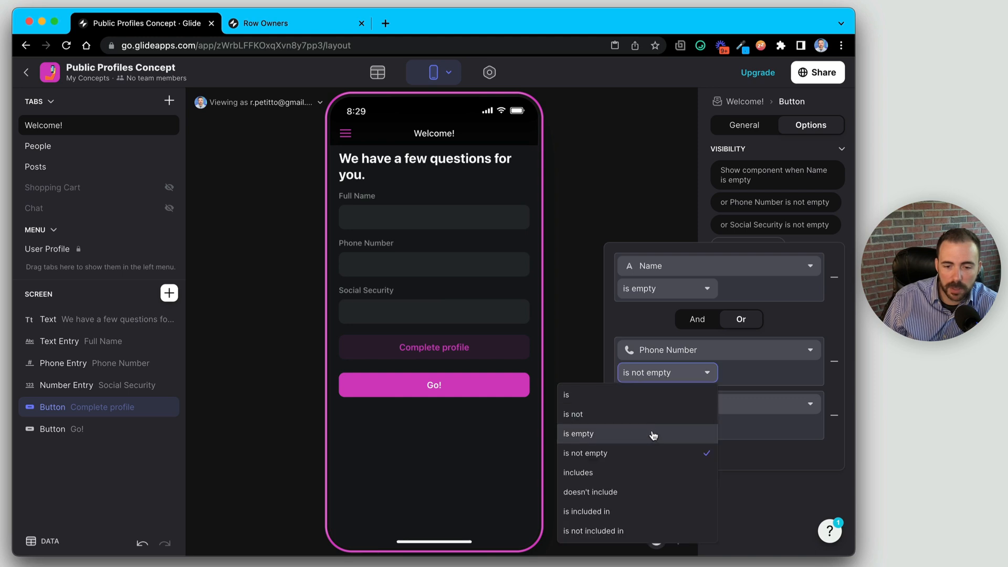
click(653, 433)
click(658, 423)
click(642, 310)
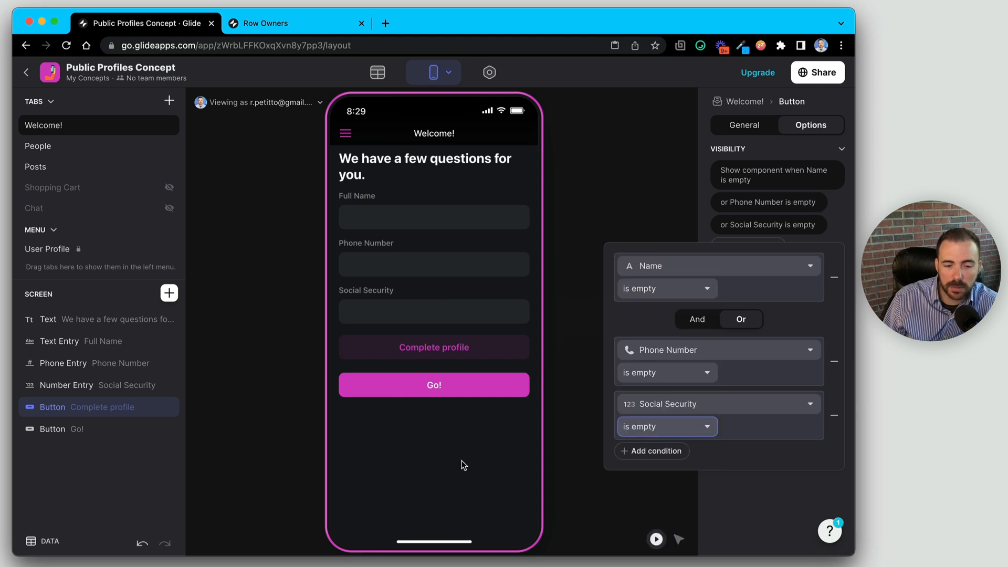
click(461, 461)
- Try the Full Name, Phone Number and Social Security entries in the preview
click(391, 216)
click(397, 265)
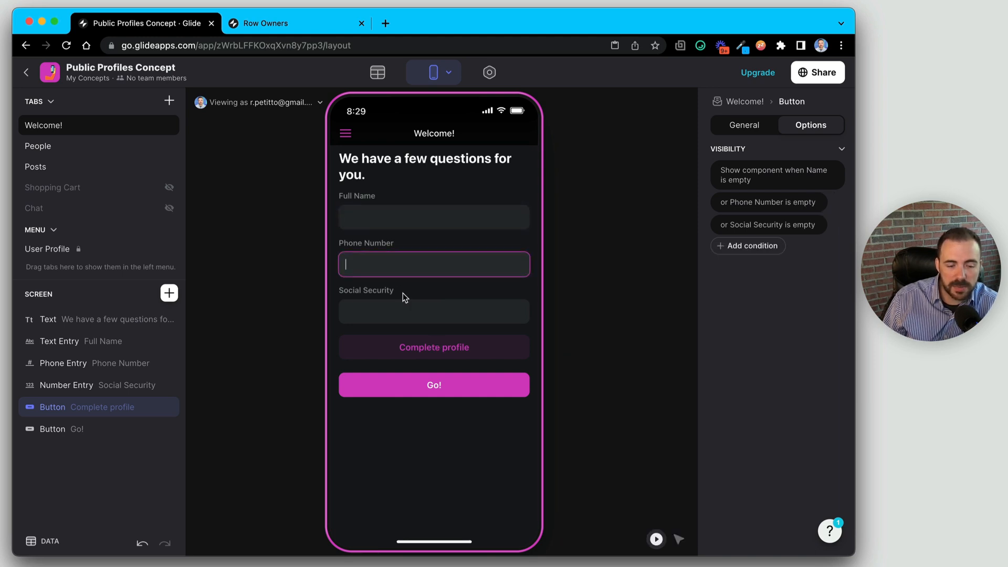
click(415, 312)
click(455, 351)
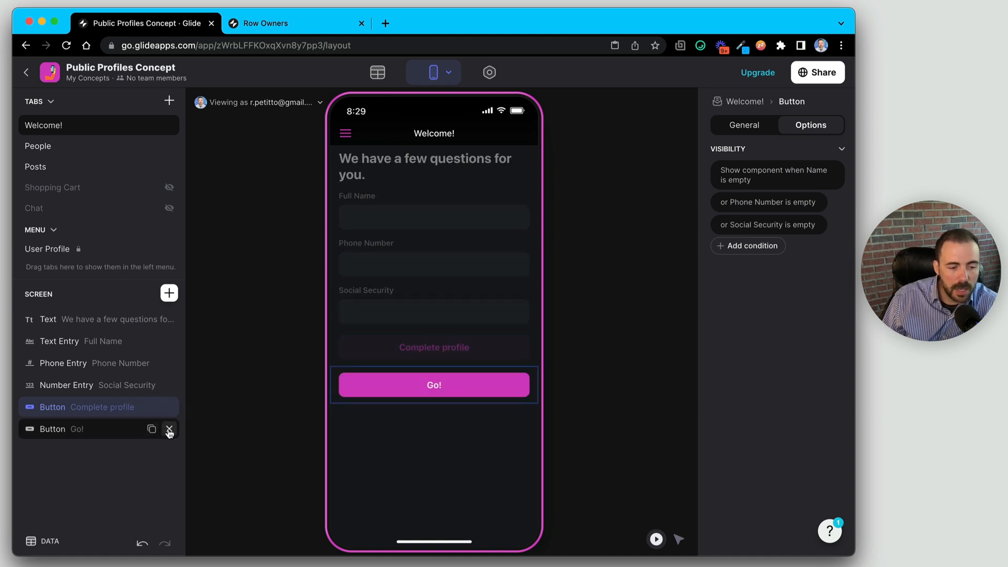
- Delete the Go! button, duplicate Complete profile, and open the copy's visibility conditions
click(169, 429)
click(152, 407)
click(99, 428)
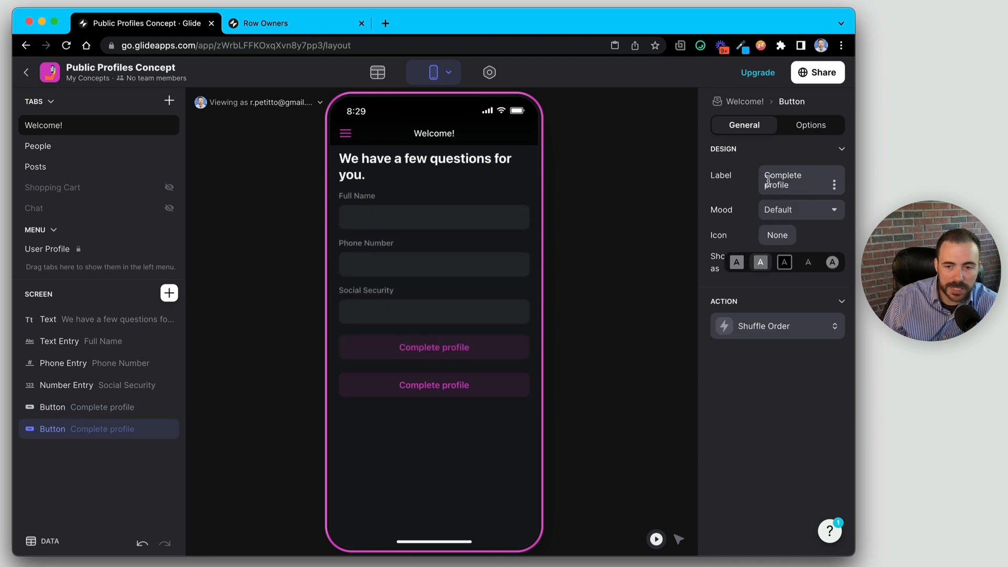
click(810, 125)
click(766, 182)
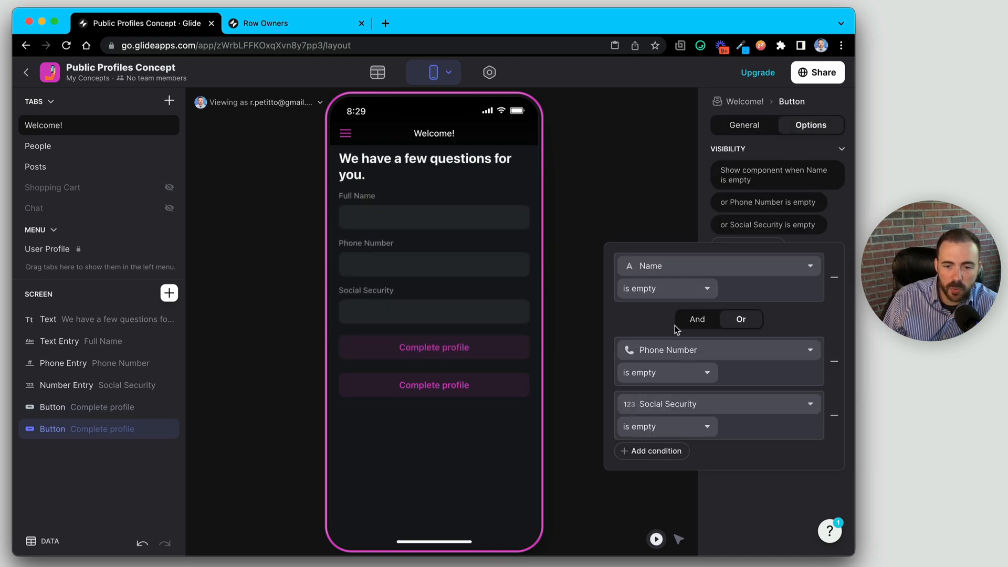
- Change the copy's conditions to Name, Phone Number and Social Security not empty, joined with And
click(659, 290)
click(639, 370)
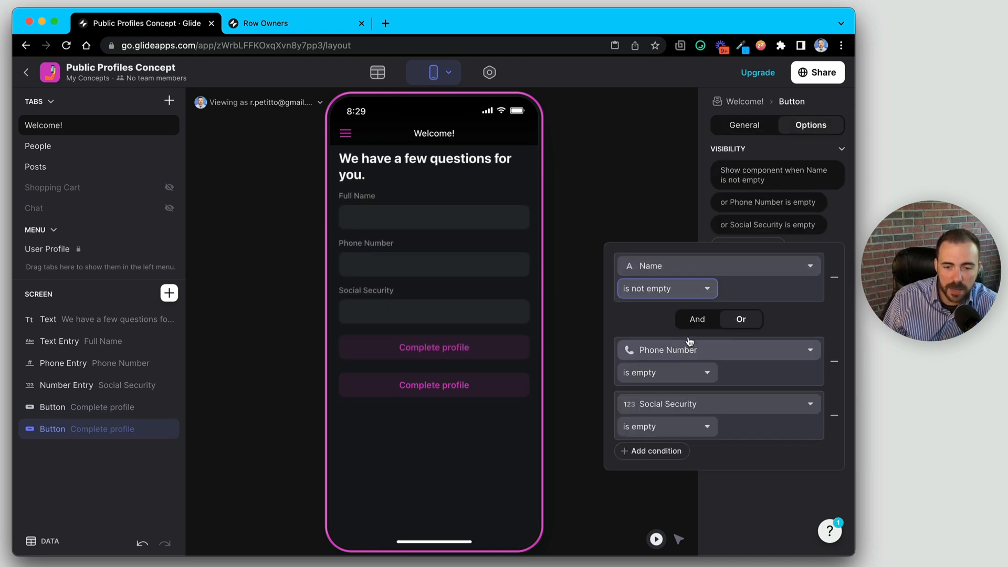
click(701, 318)
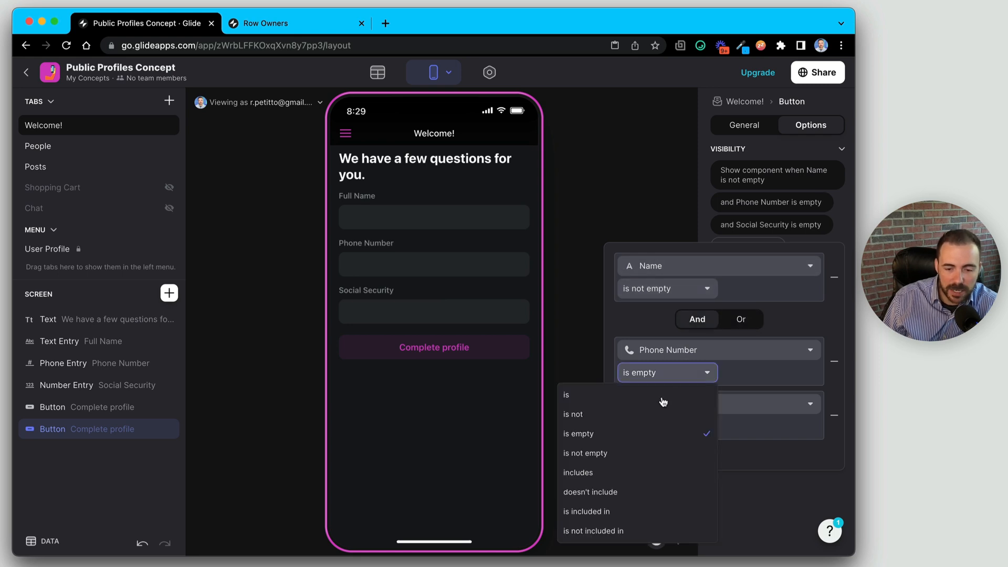
click(650, 453)
click(654, 438)
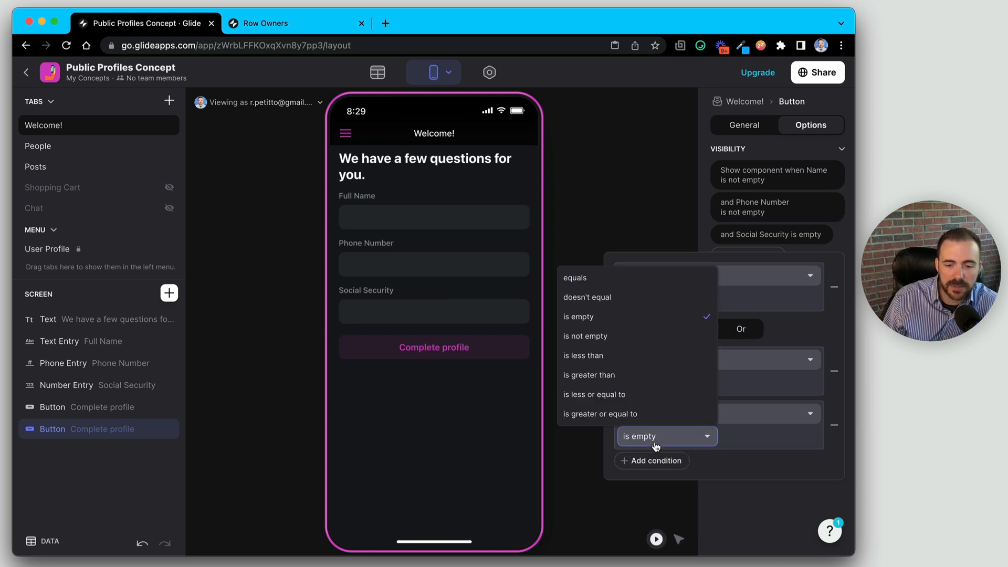
click(606, 336)
- Give the new Complete profile button the Filled style
click(756, 127)
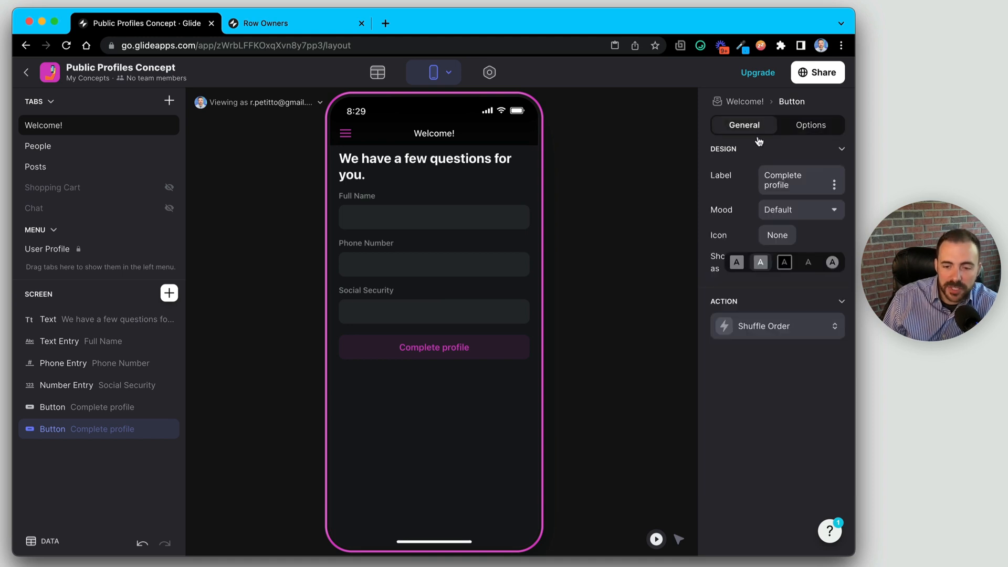
click(735, 265)
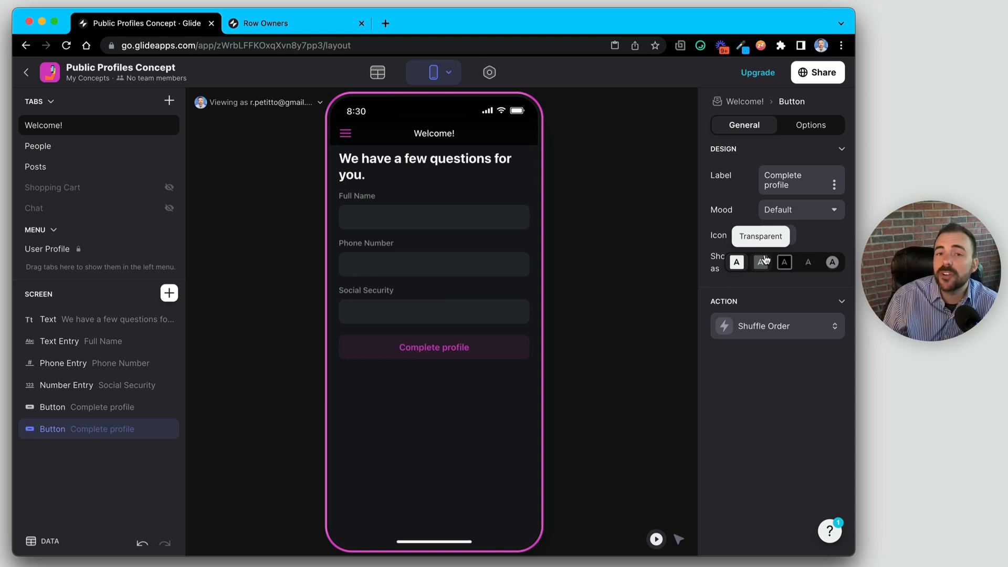
click(750, 333)
- Create a new action whose first step adds a Public Profile row with User ID = Row ID
click(698, 374)
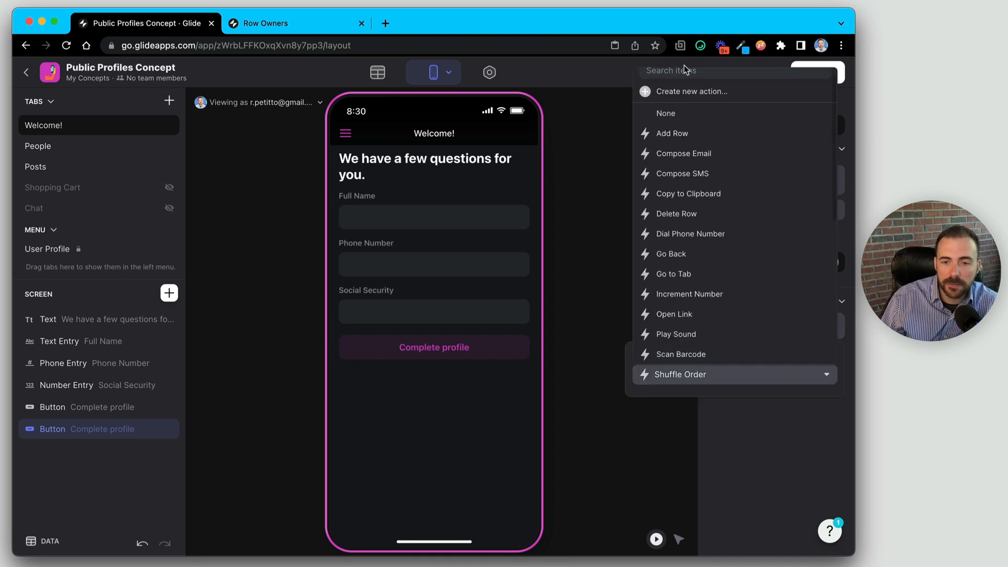
click(690, 92)
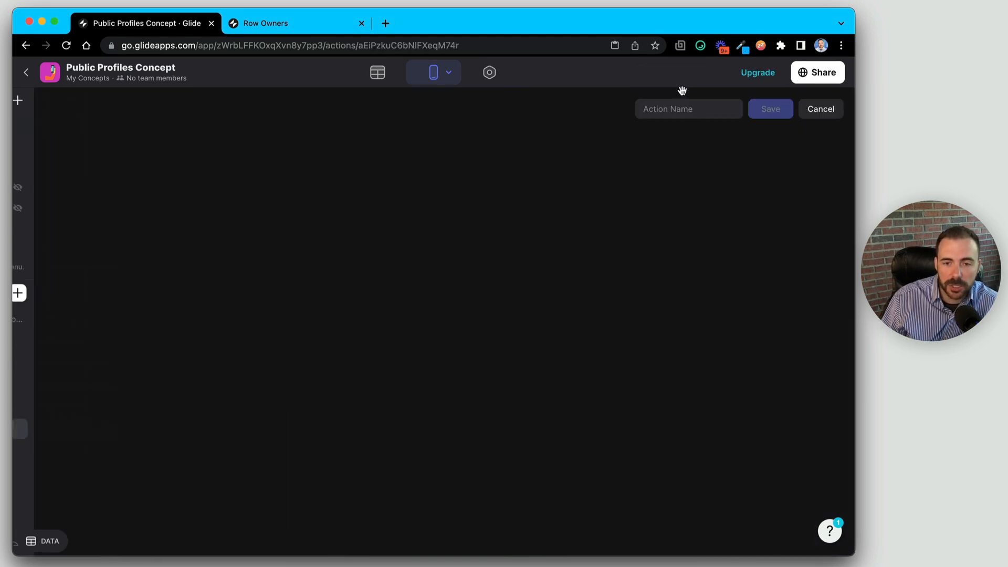
click(128, 208)
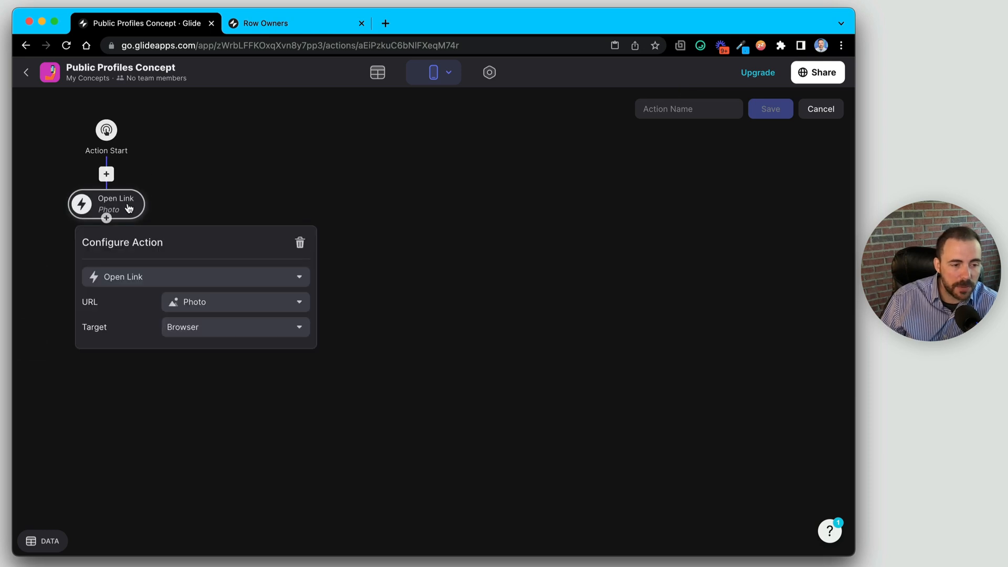
click(167, 276)
click(132, 322)
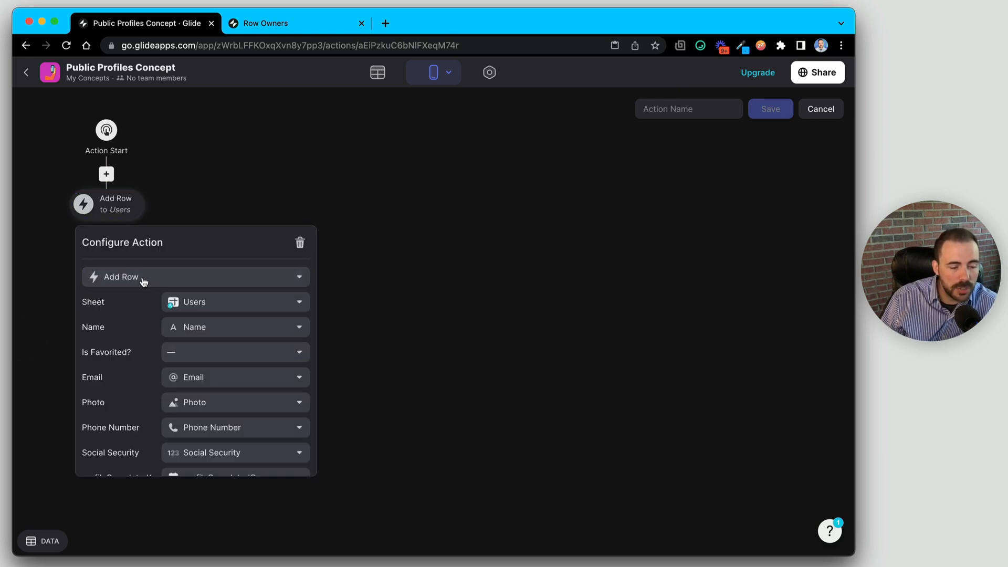
click(176, 301)
click(193, 368)
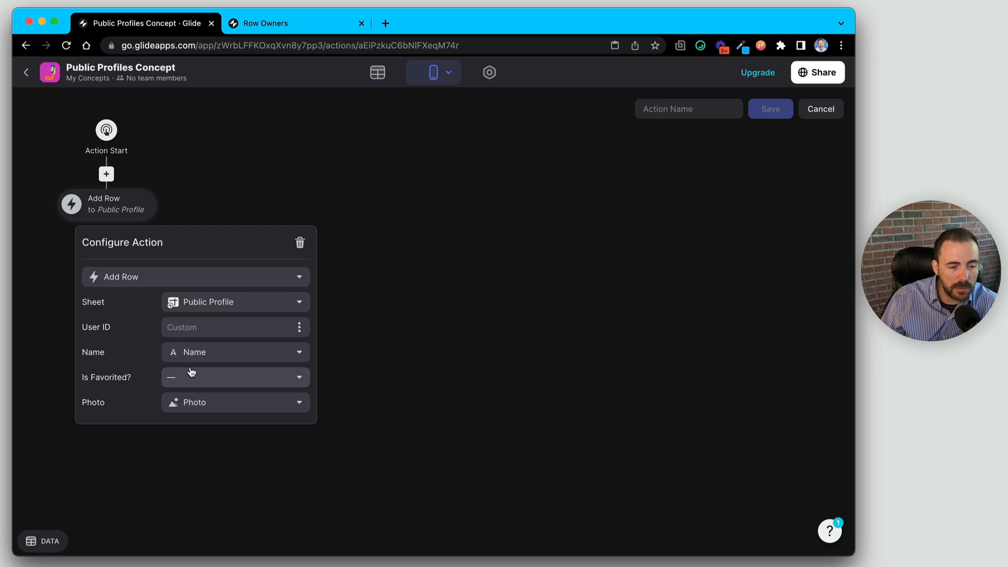
click(303, 330)
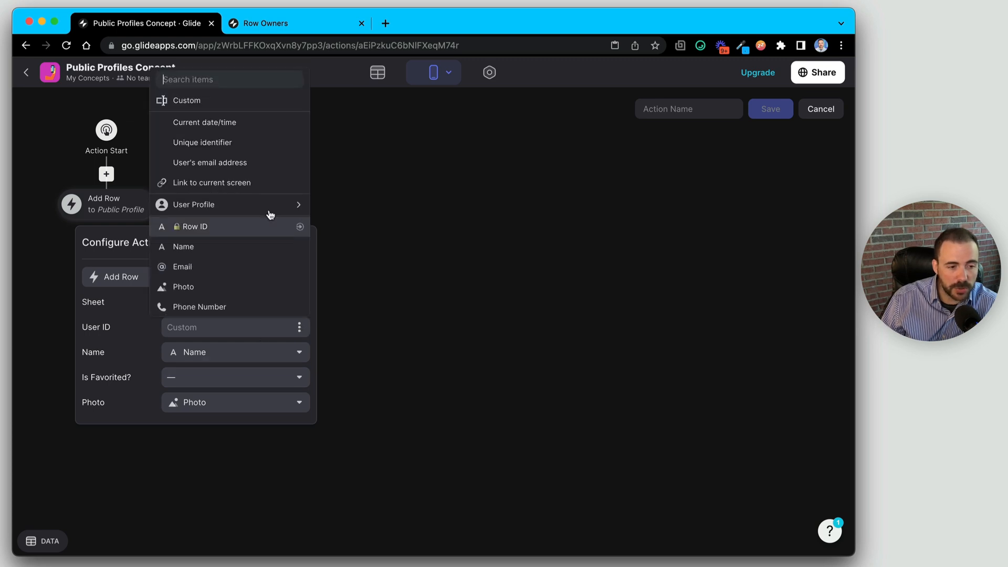
click(259, 230)
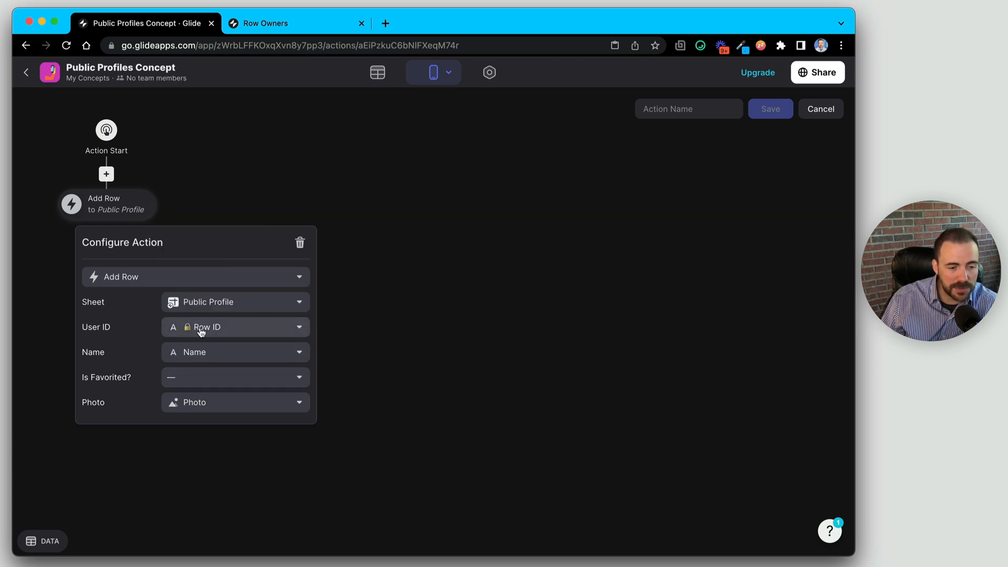
click(204, 407)
click(204, 407)
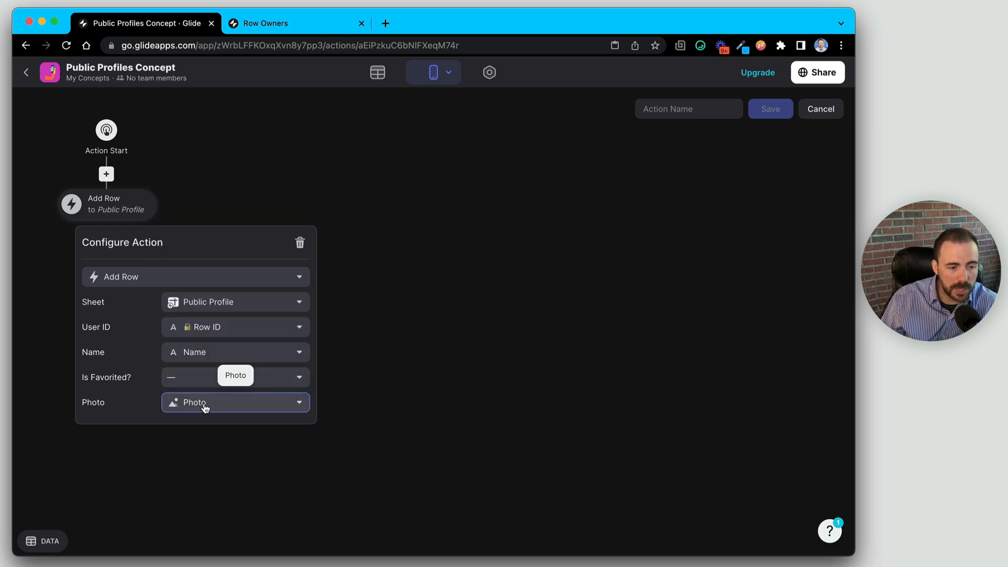
click(410, 316)
- Add a Set Column Values step setting profileCompletedOn to the current date/time
click(106, 219)
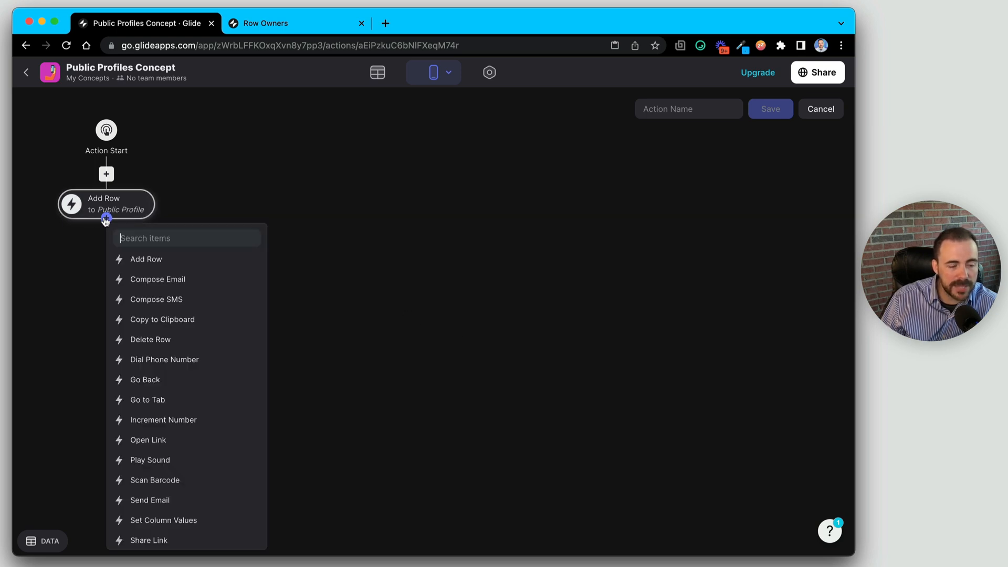
scroll(232, 470, down, 5)
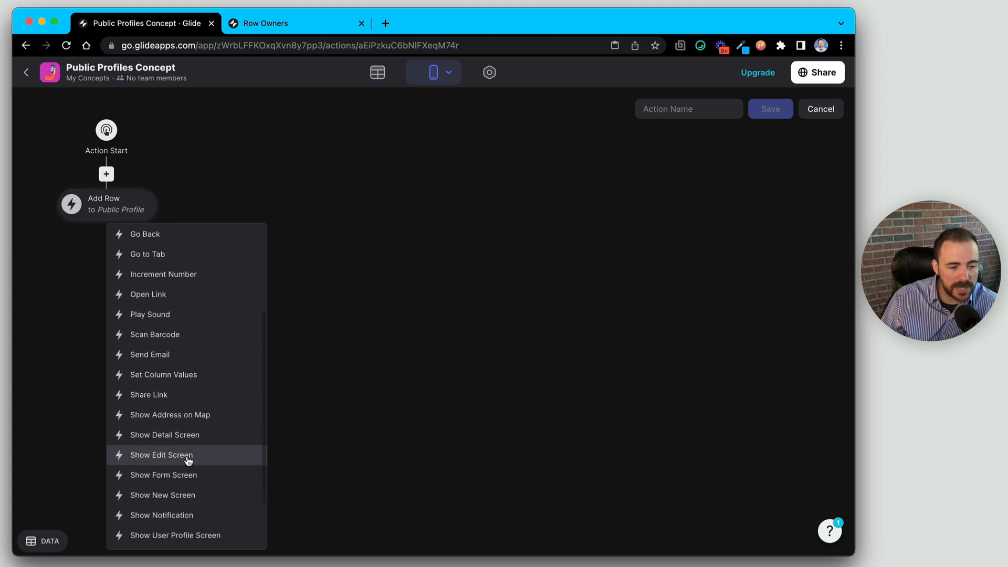
click(171, 376)
click(143, 256)
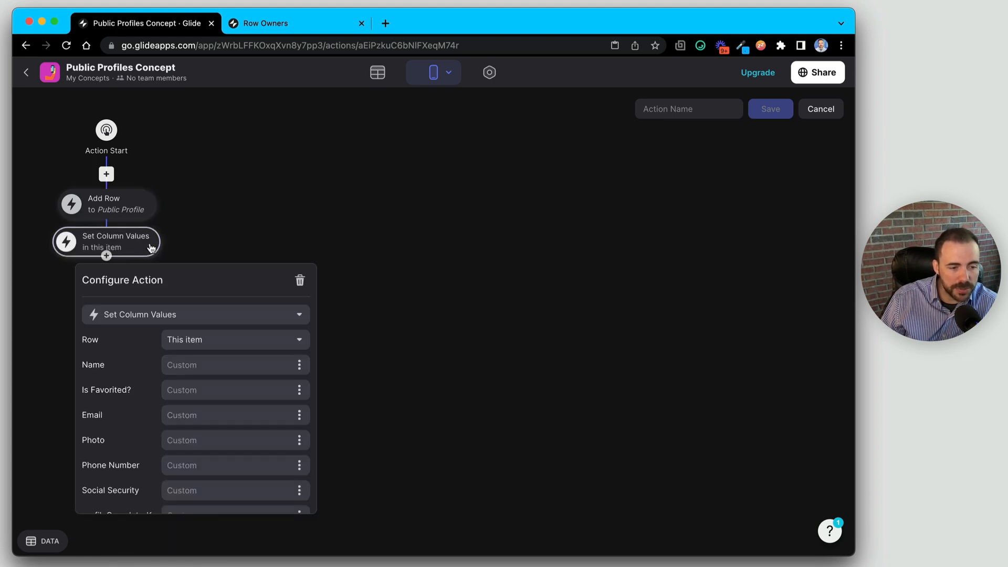
scroll(101, 475, down, 1)
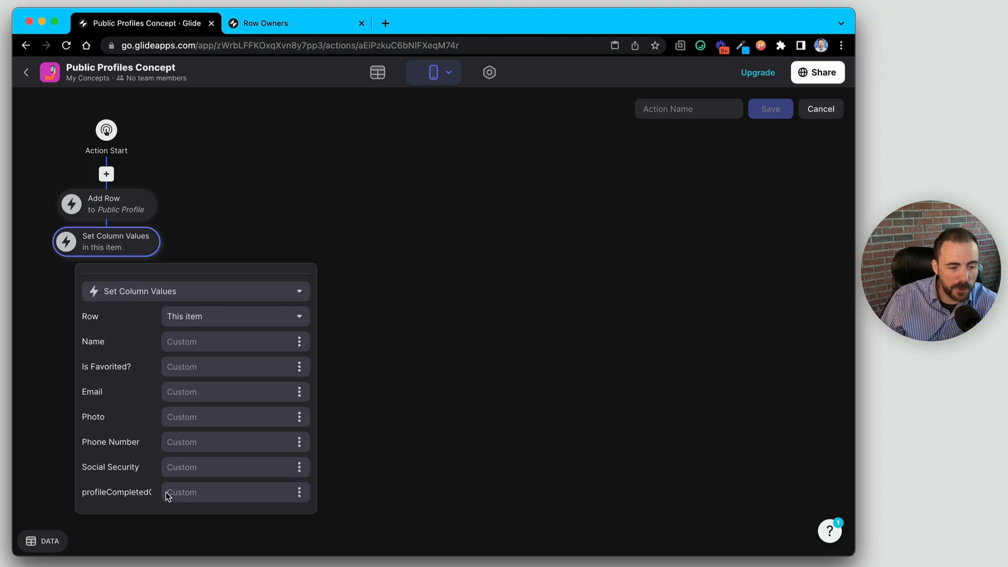
click(300, 492)
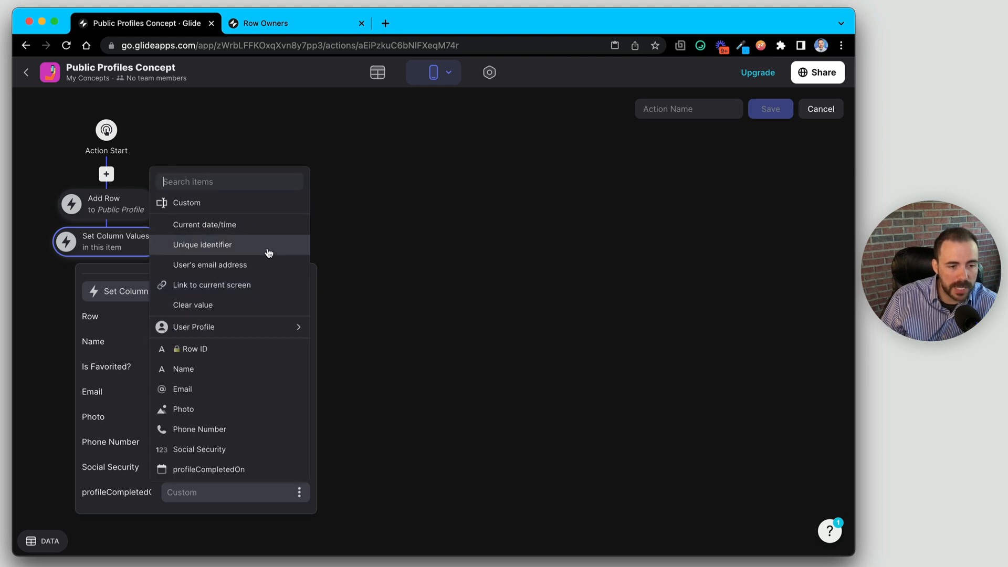
click(260, 226)
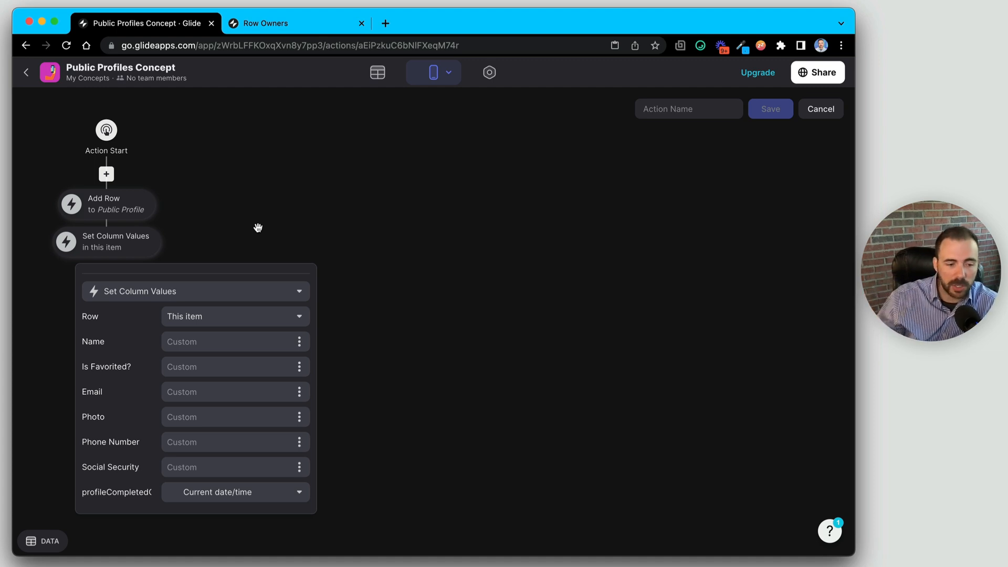
click(339, 219)
- Name the action Complete Profile and save it
click(686, 109)
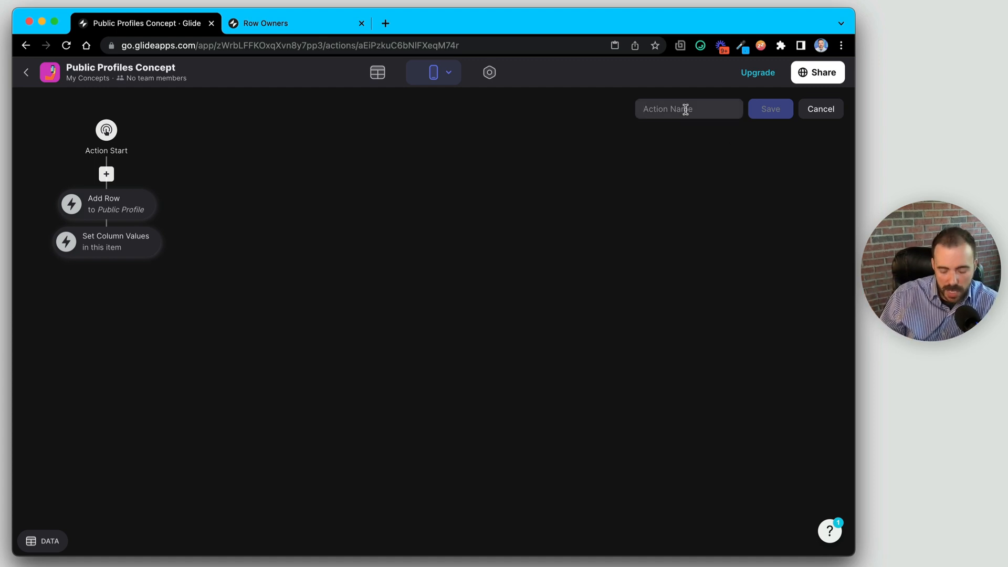
text(Complete Profile)
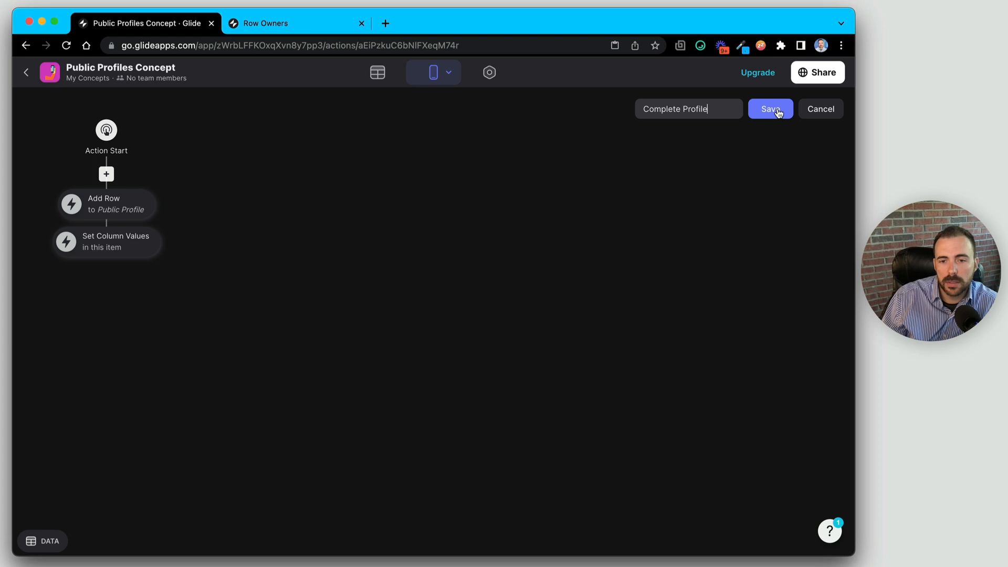
click(778, 113)
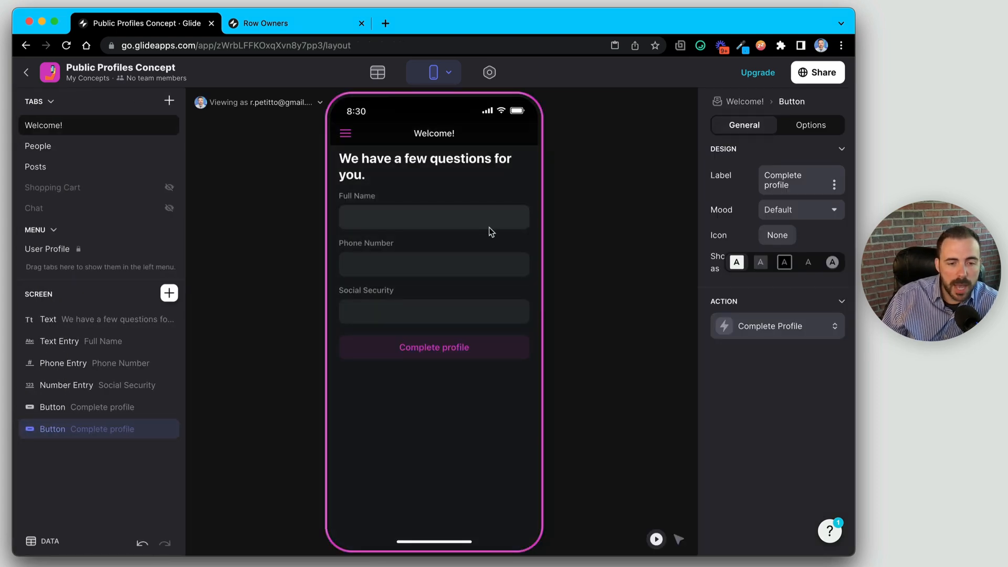
- Fill the preview form with a full name, phone number and social security number, submit, and hide the screen
click(419, 219)
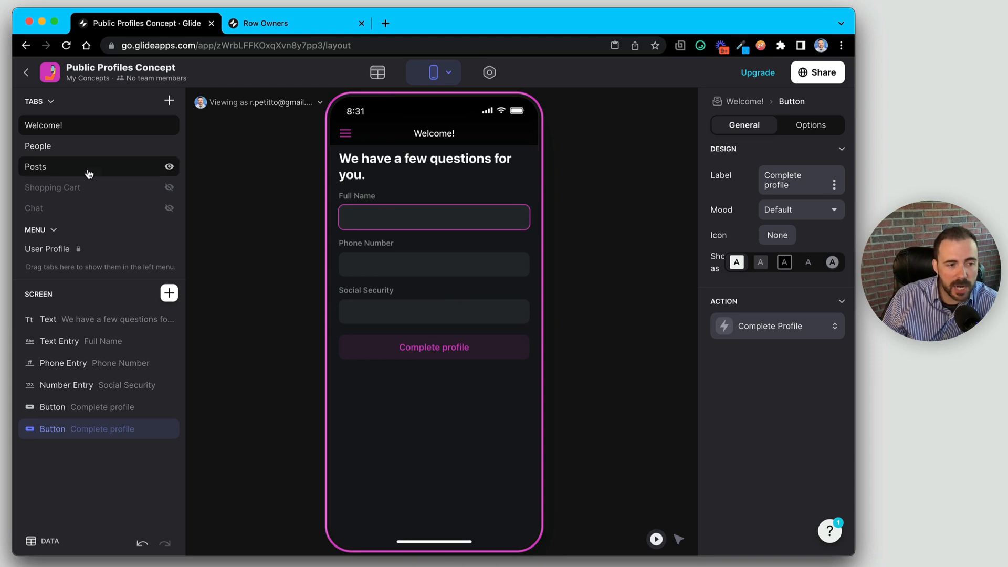
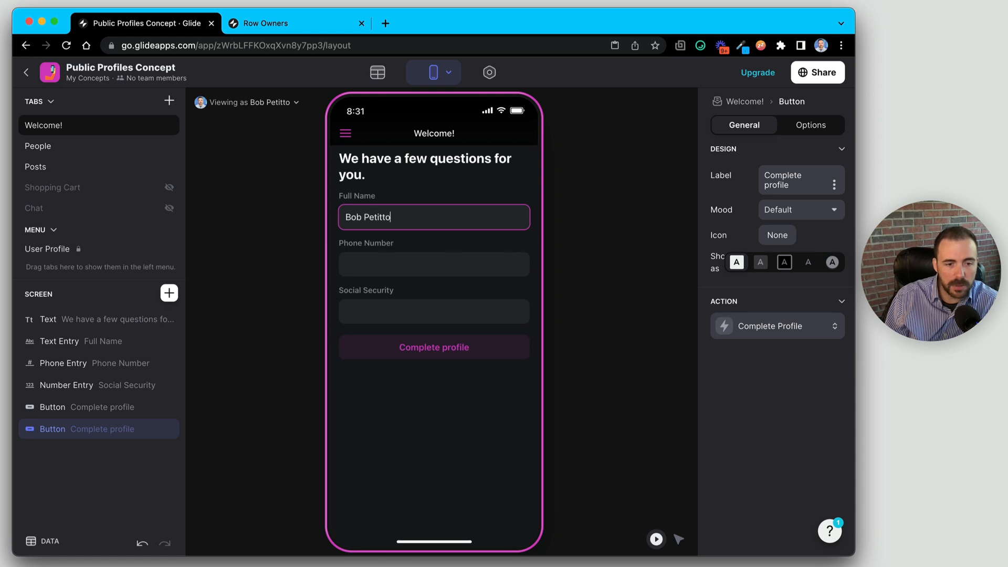
click(433, 264)
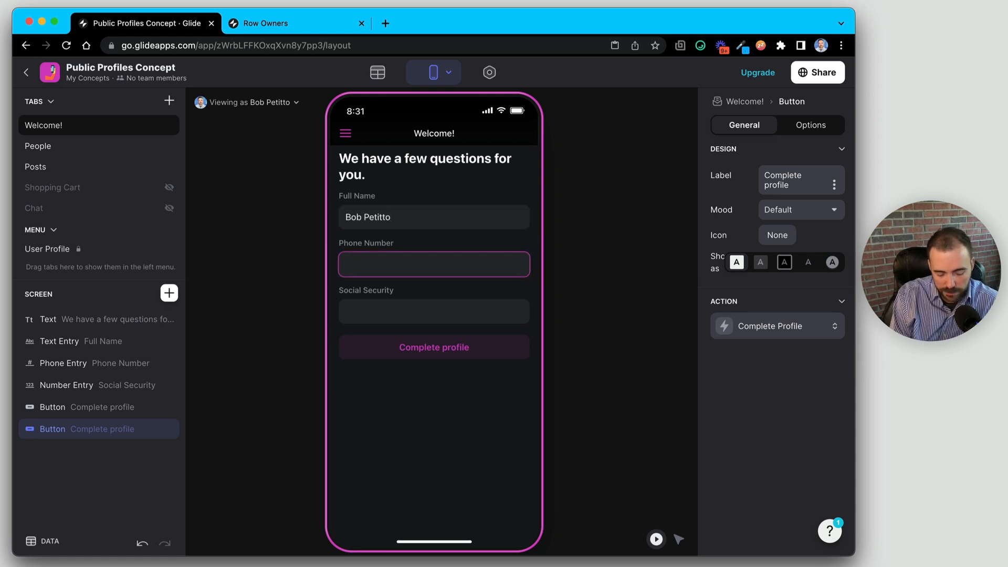
text(1234567890)
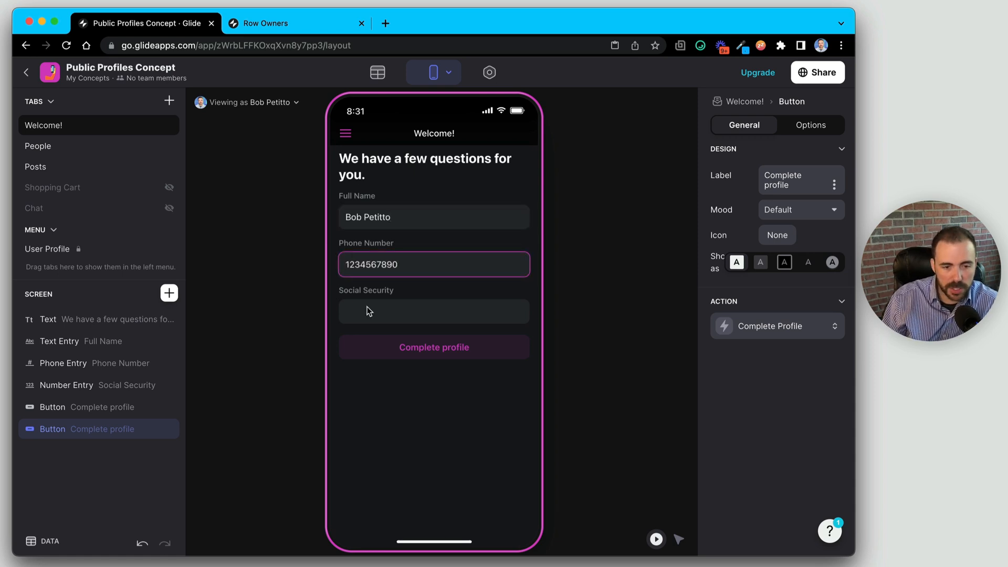
click(389, 322)
text(0987654321)
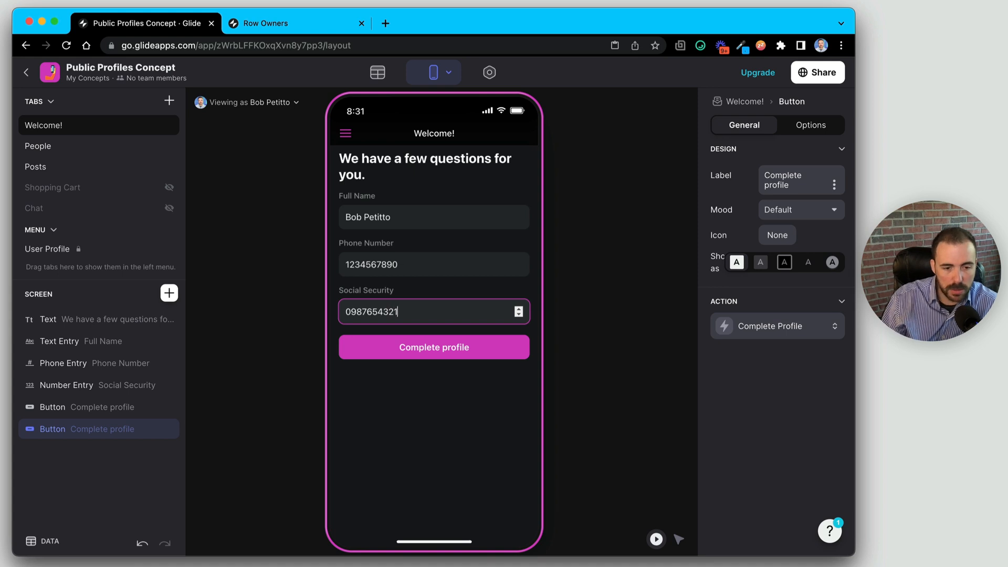
click(439, 352)
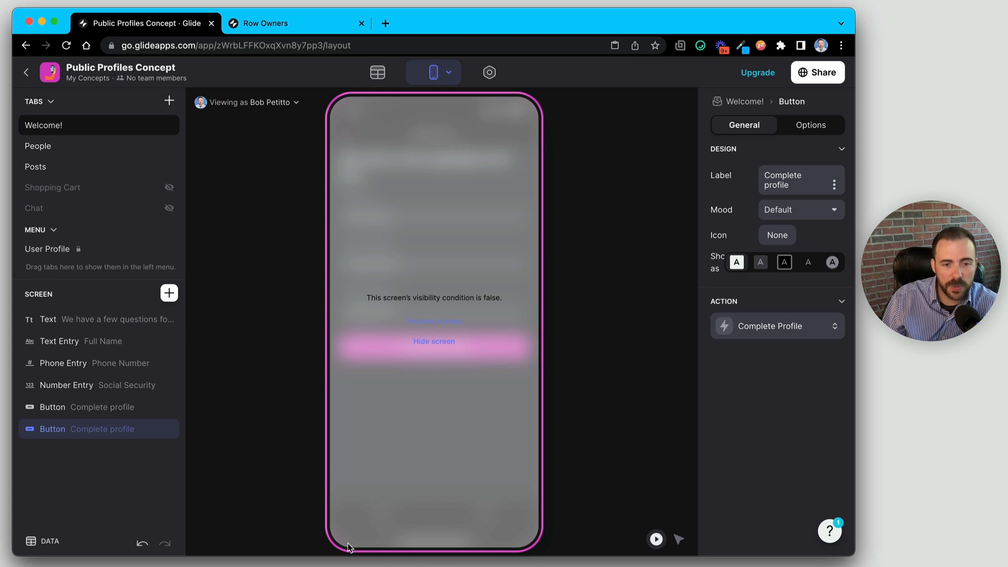
click(440, 342)
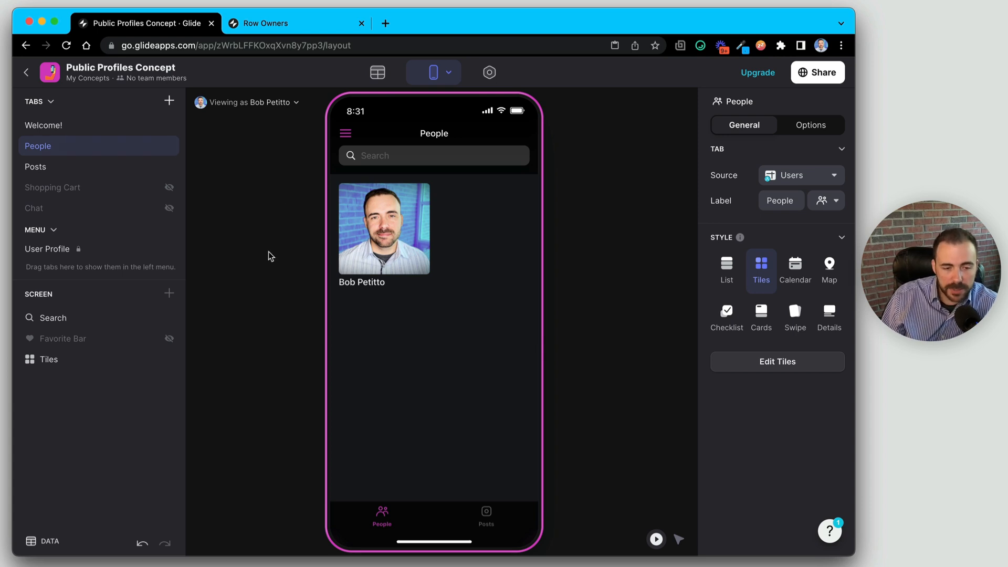
- Copy the other two users' names from Users and paste them into new Public Profile rows
click(376, 76)
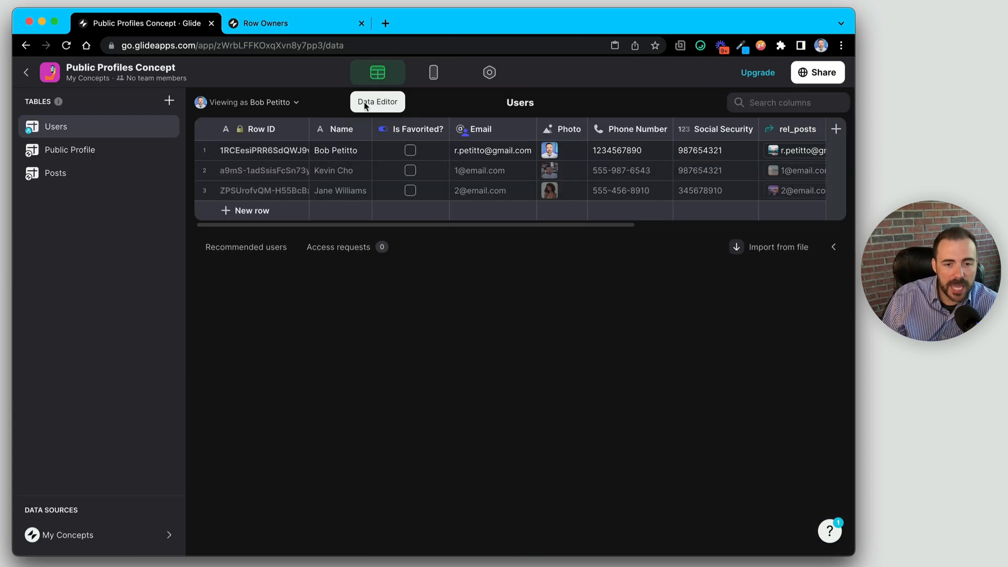
click(344, 171)
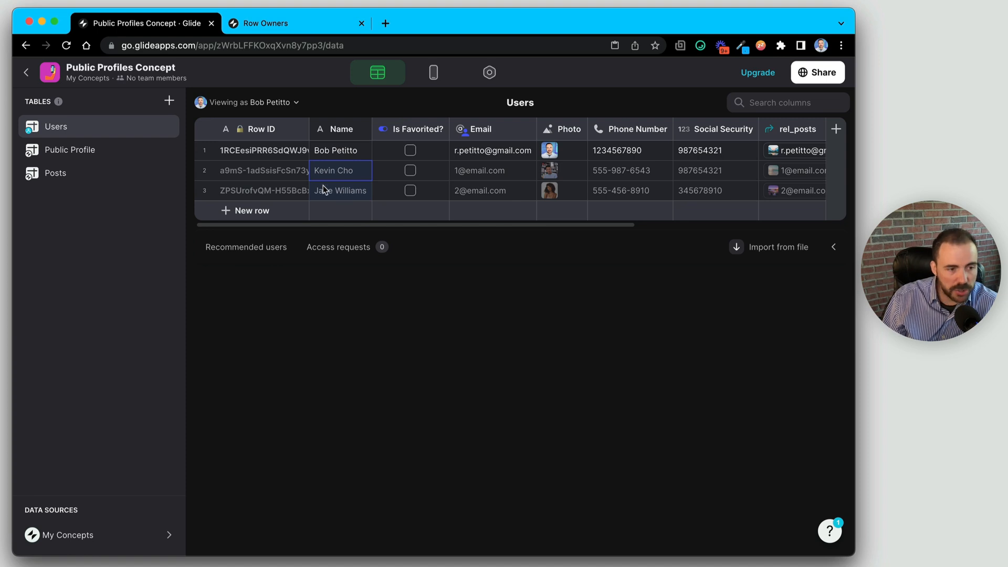
click(70, 150)
click(405, 189)
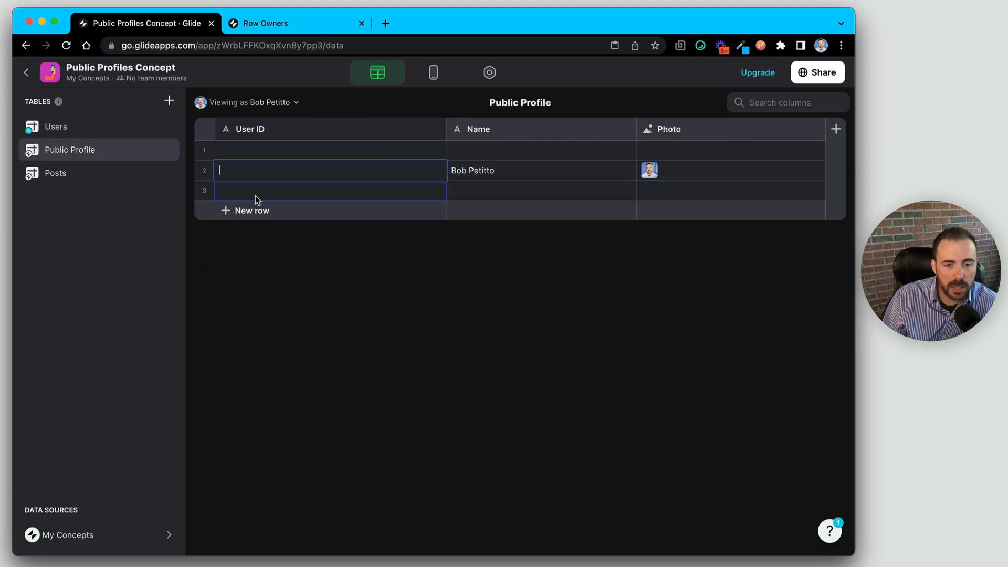
click(522, 189)
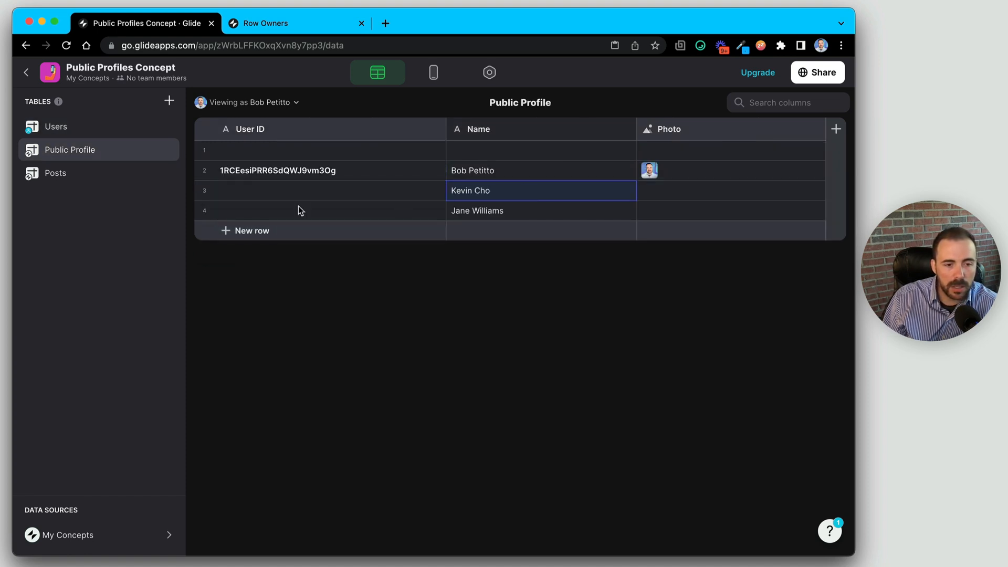
- Copy those users' Row IDs into Public Profile's User ID cells, then return to Users
click(89, 127)
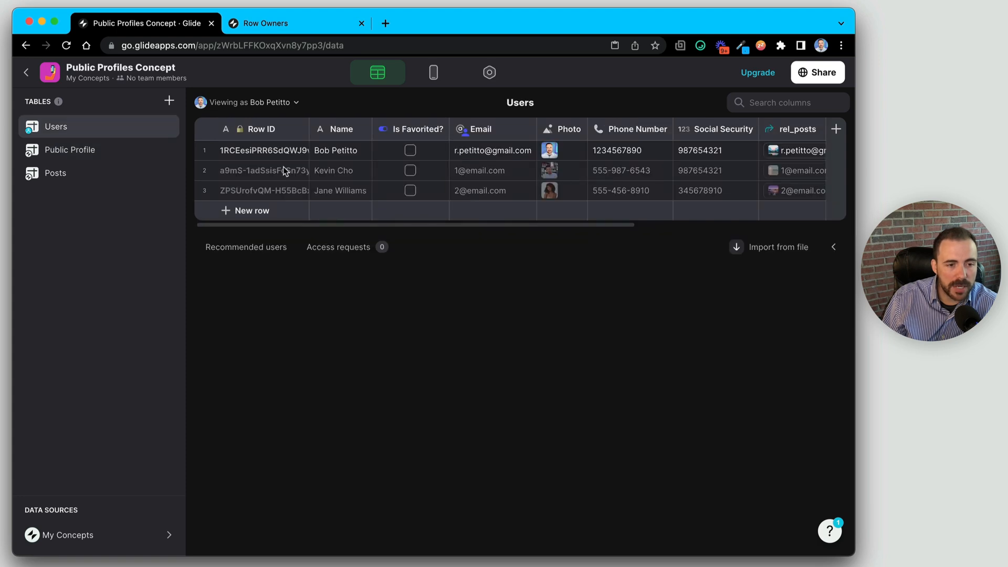
click(284, 170)
click(91, 156)
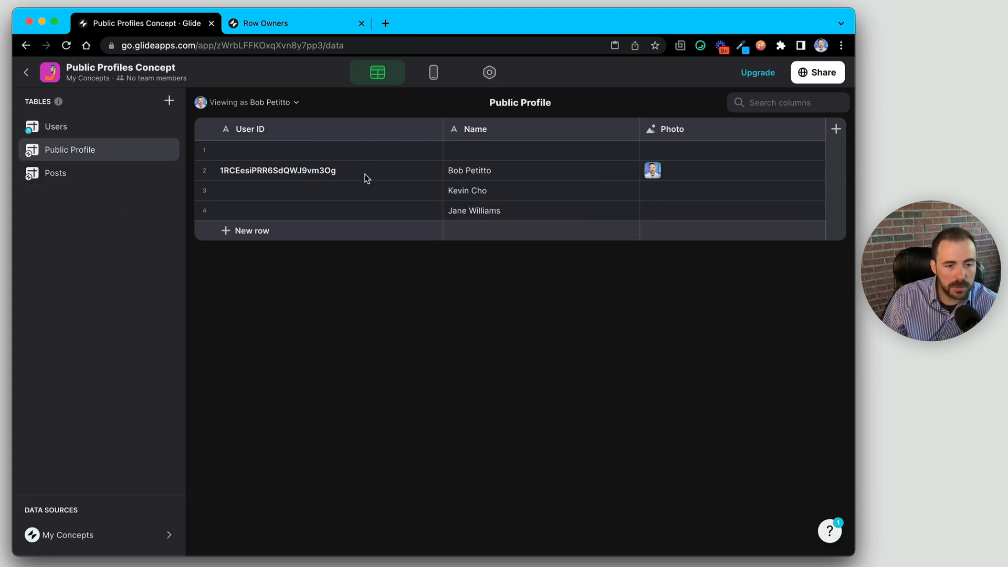
click(354, 191)
text(a9mS-1adSsisFcSn73yfCg ZPSUrofvQM-H55BcBxH.WQ)
double_click(699, 195)
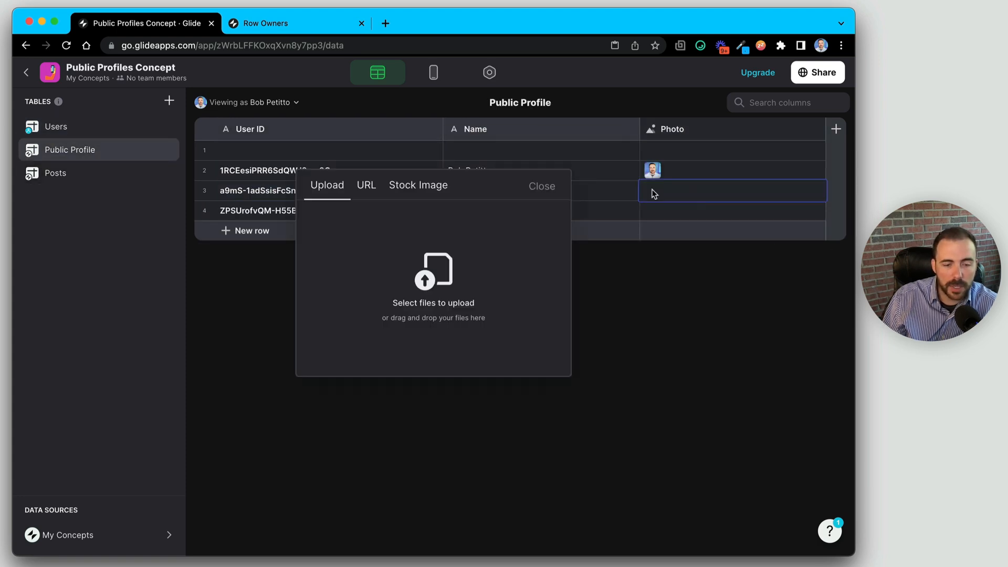
click(533, 188)
click(89, 131)
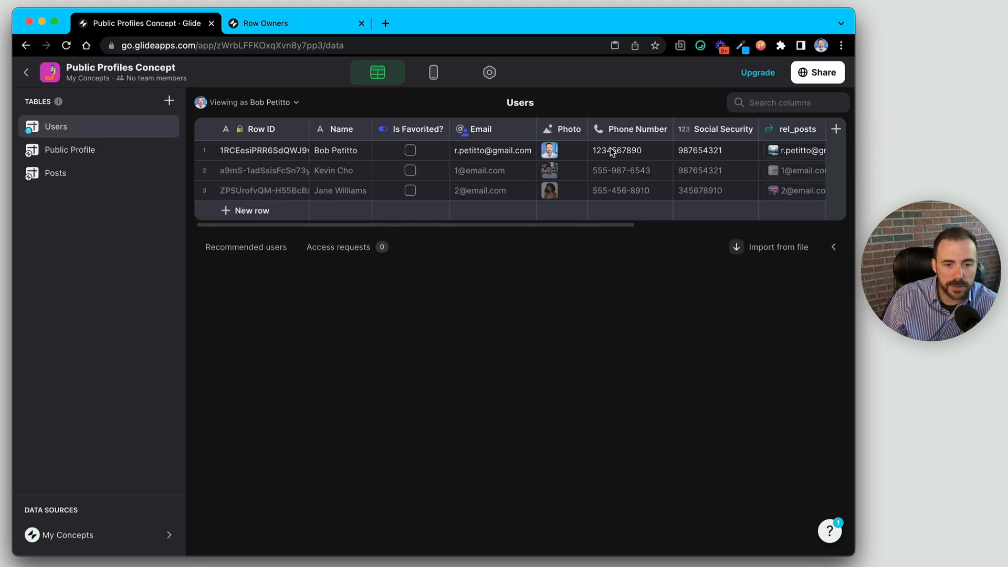
- Add a Template column right of Photo that outputs the Photo value, then select the two users' URLs
click(579, 130)
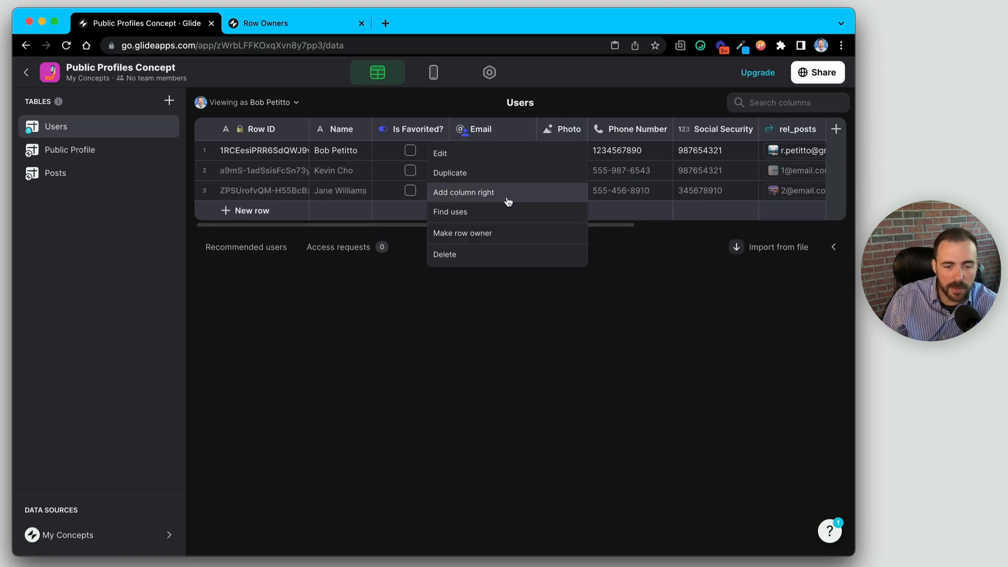
click(573, 129)
click(573, 129)
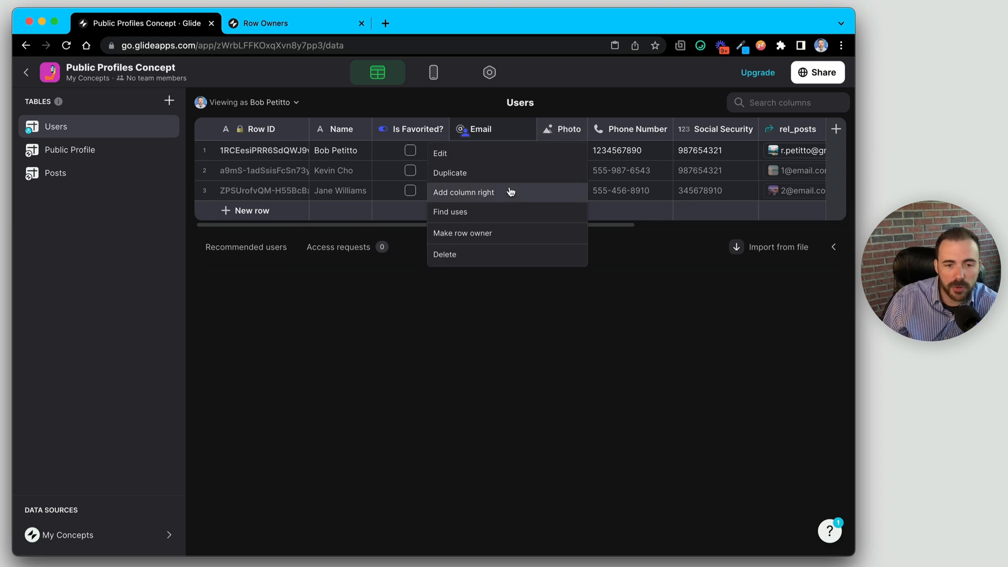
double_click(561, 130)
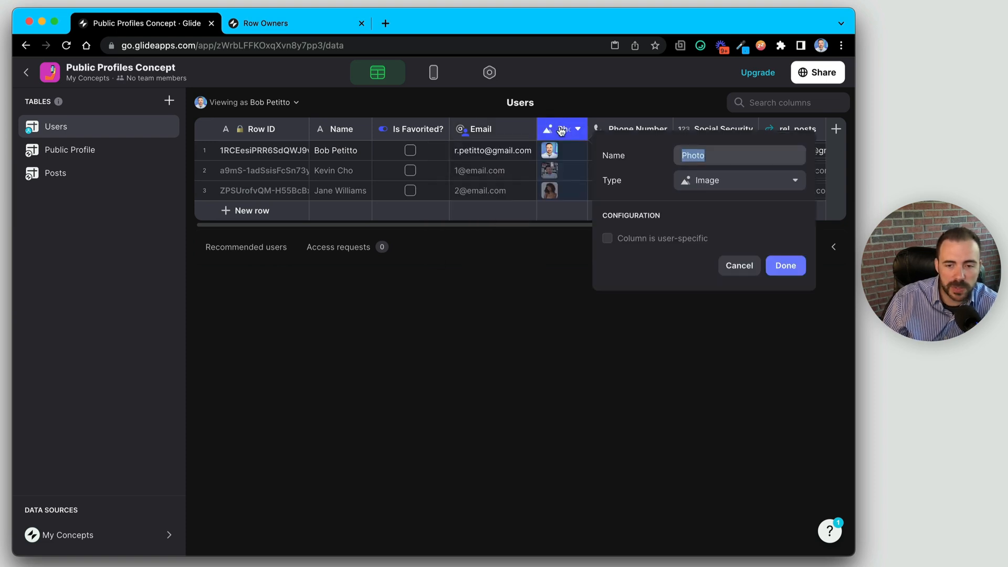
click(561, 131)
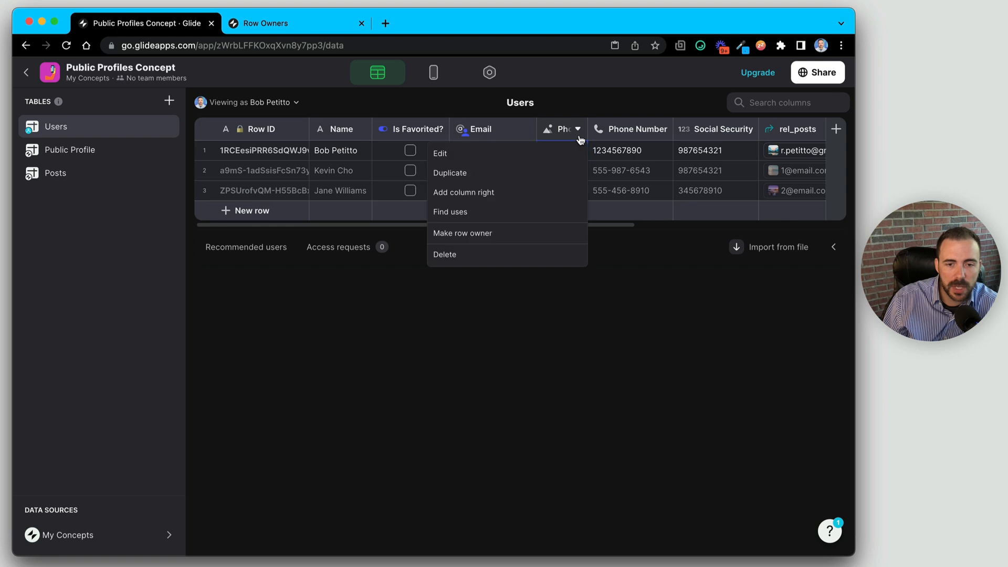
click(524, 194)
click(479, 180)
click(498, 408)
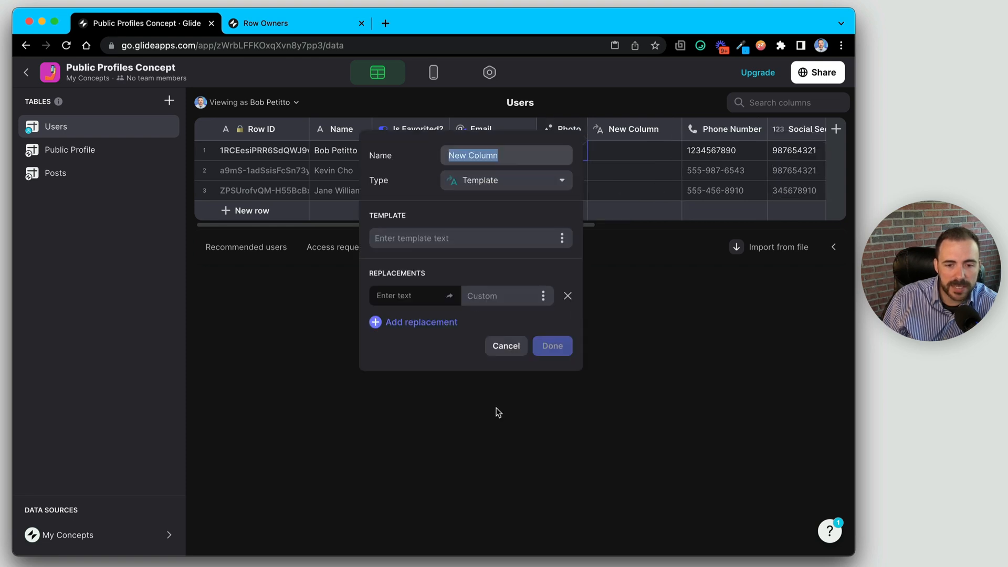
click(561, 239)
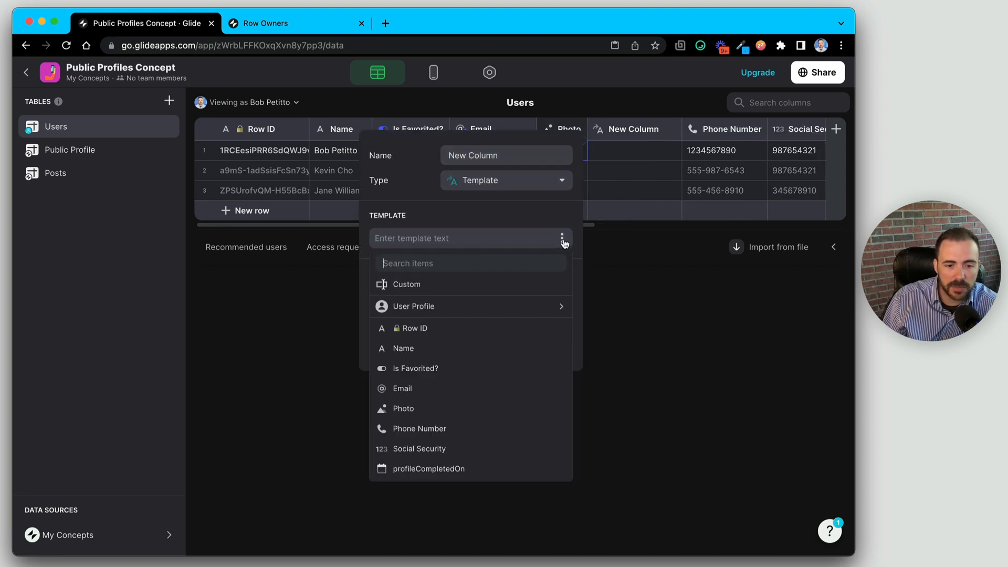
click(448, 409)
click(572, 346)
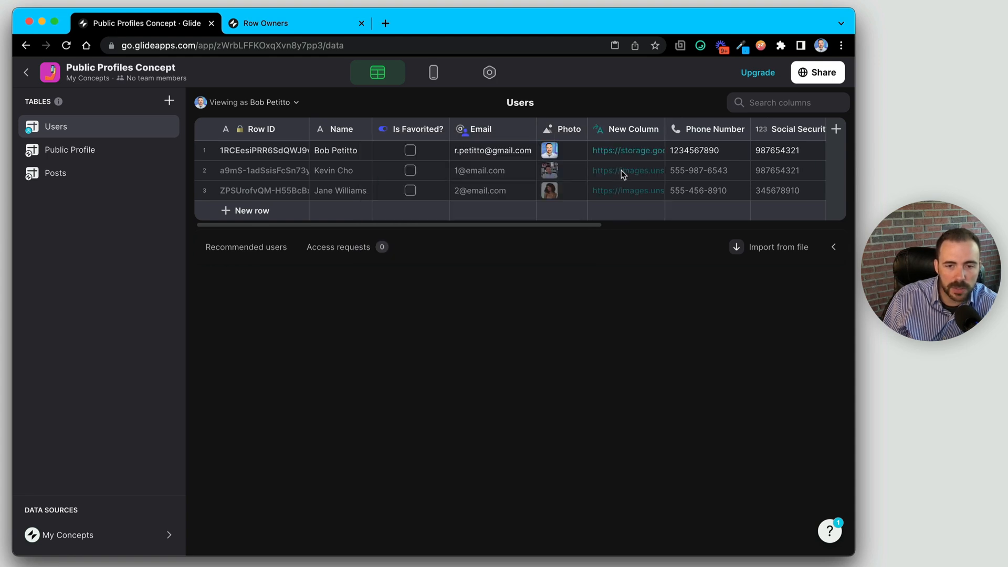
drag(621, 177, 612, 206)
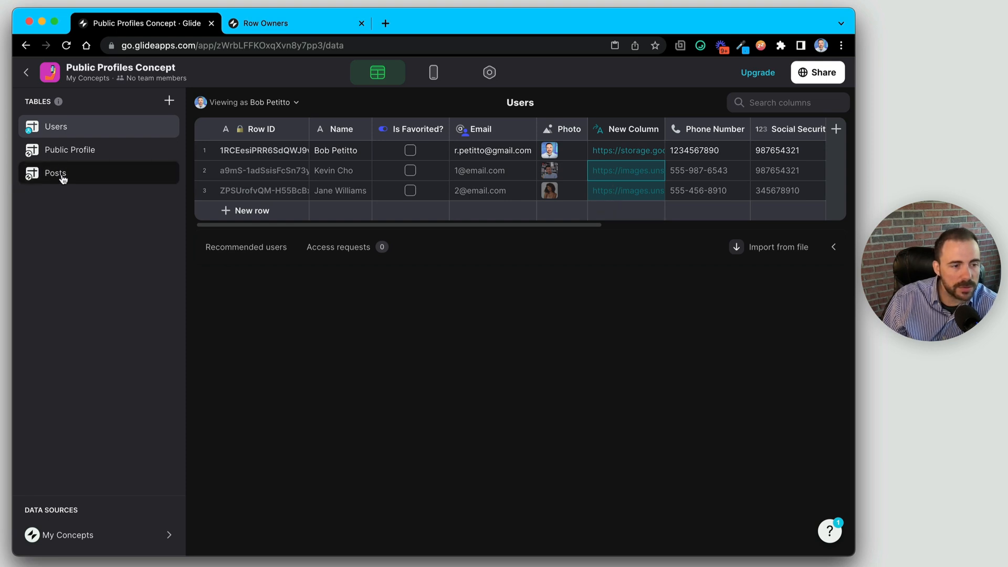
- Switch Public Profile's Photo column to Text and paste the copied URLs into it
click(66, 156)
click(683, 136)
click(683, 135)
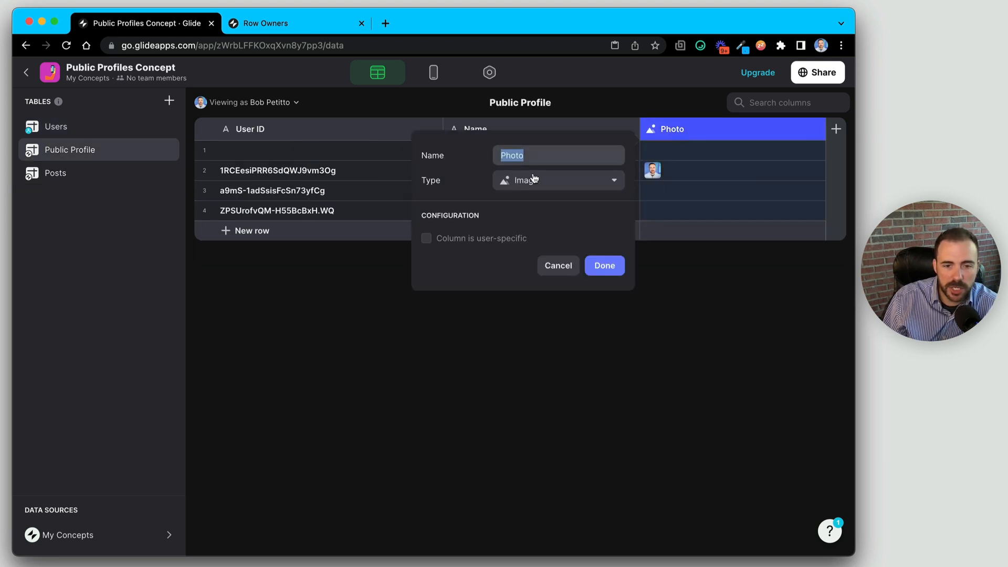
click(534, 179)
click(525, 222)
click(604, 266)
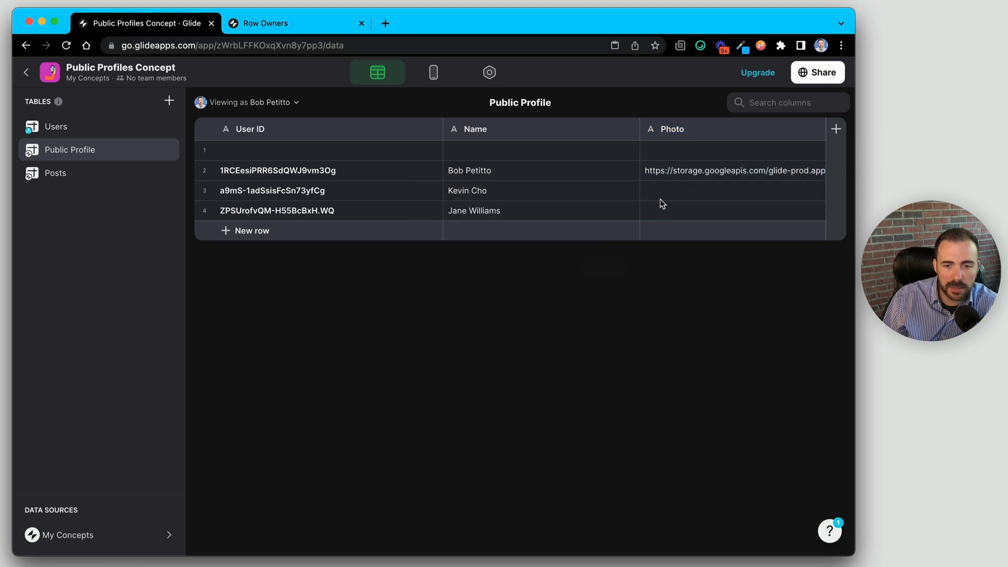
click(660, 196)
- Switch the Photo column back to the Image type
click(666, 130)
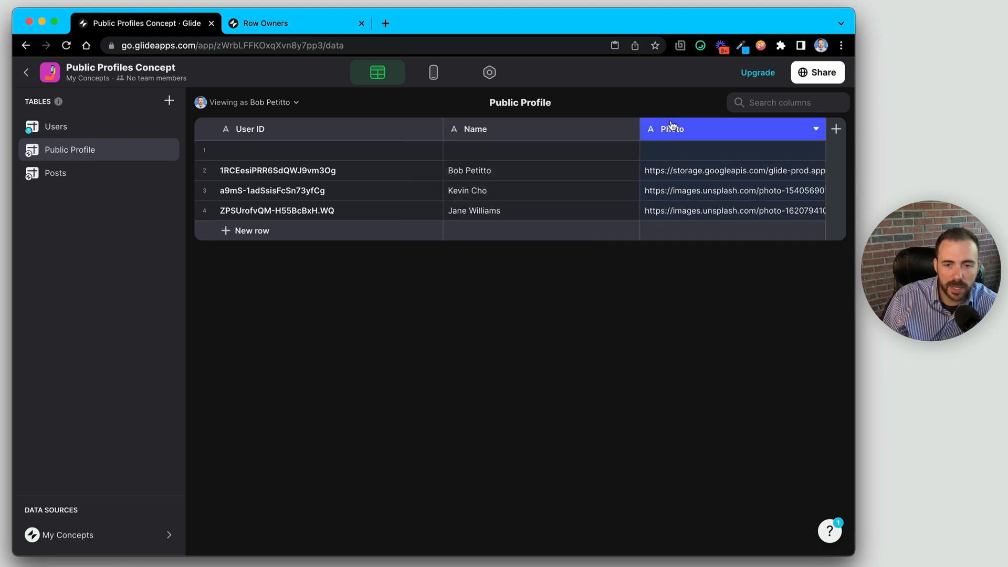
click(665, 131)
click(561, 181)
click(523, 286)
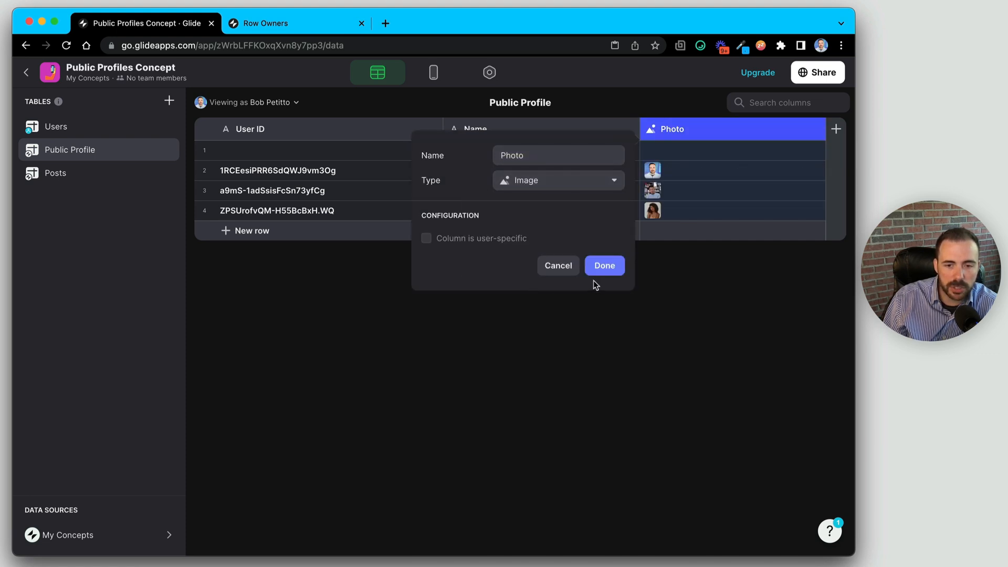
click(604, 265)
- Delete the empty first row of Public Profile
click(204, 150)
key(Delete)
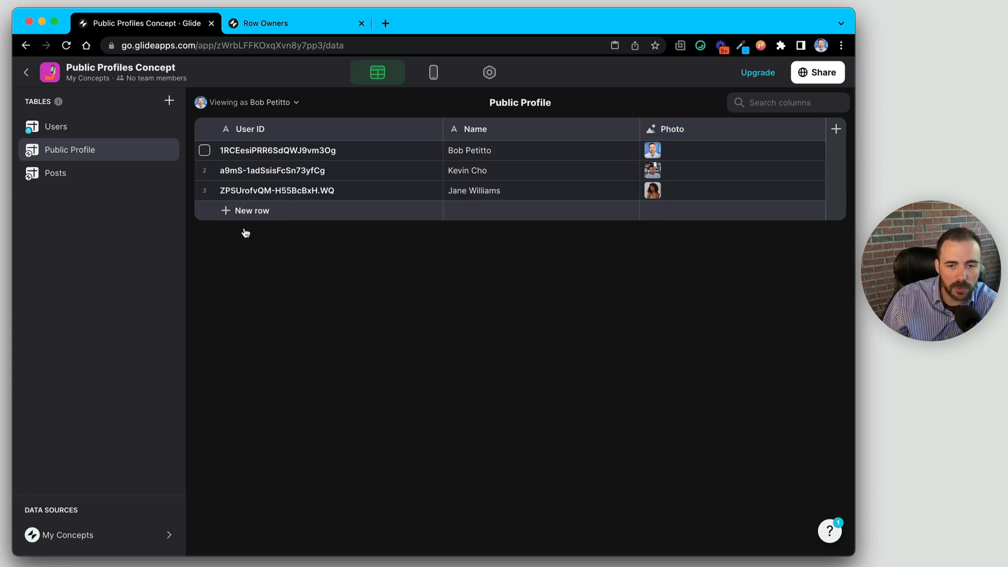
click(477, 171)
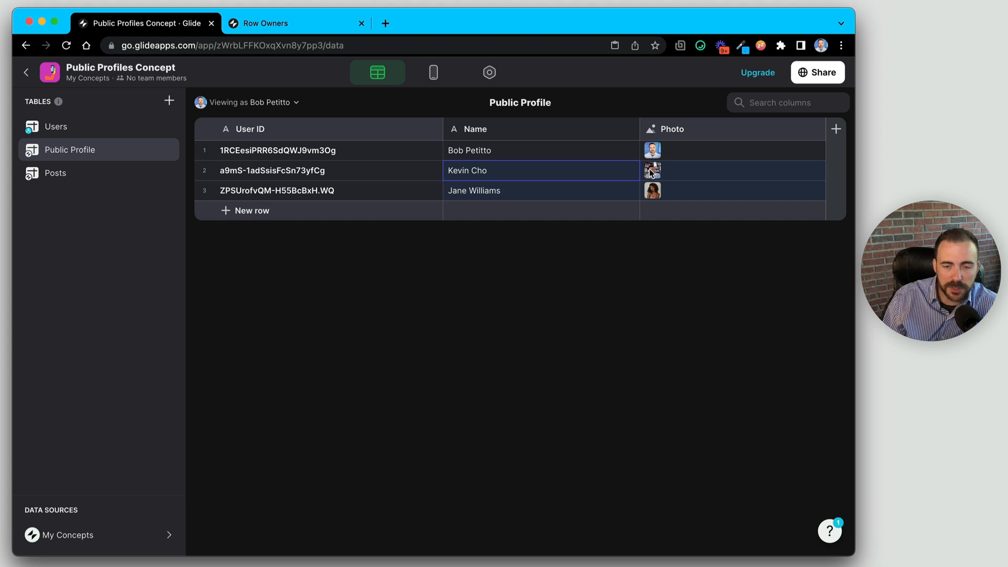
click(398, 169)
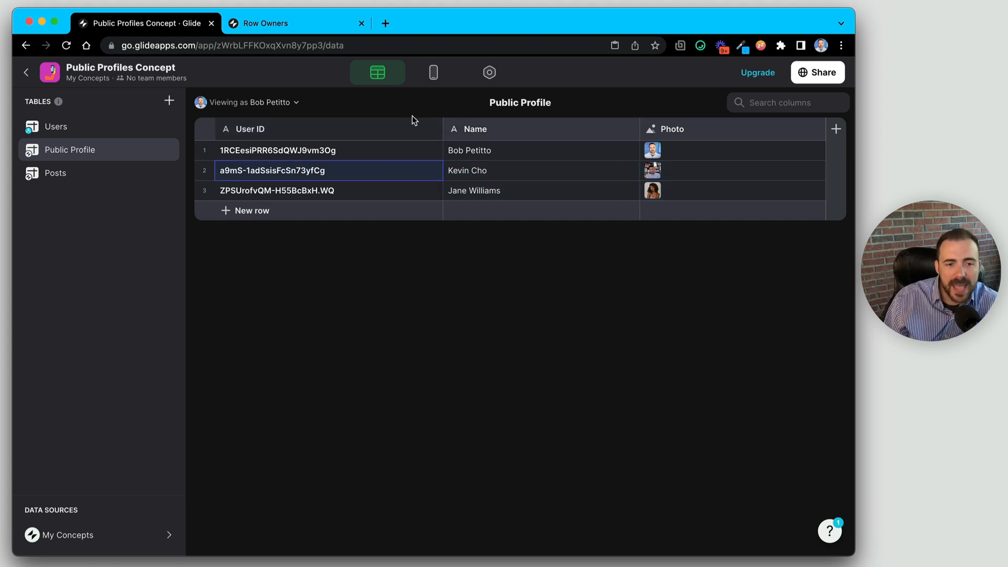
- Make Public Profile the People tab's data source and show its data beneath the preview
click(433, 74)
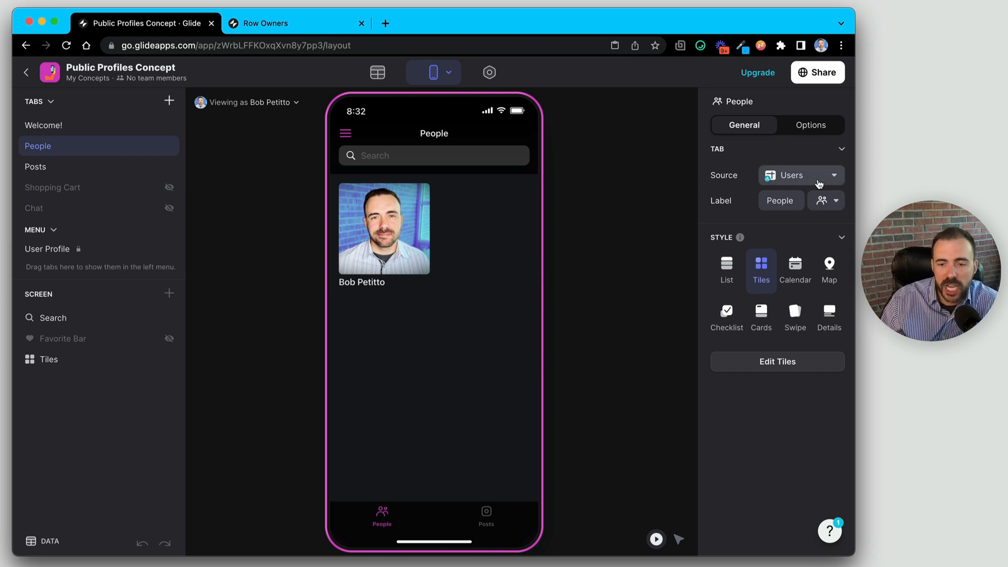
click(809, 179)
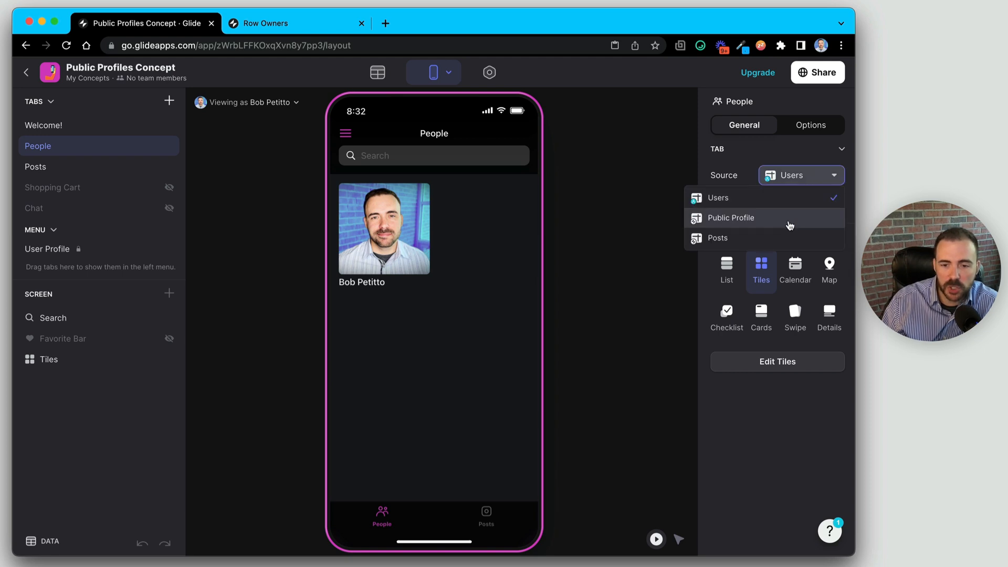
click(789, 219)
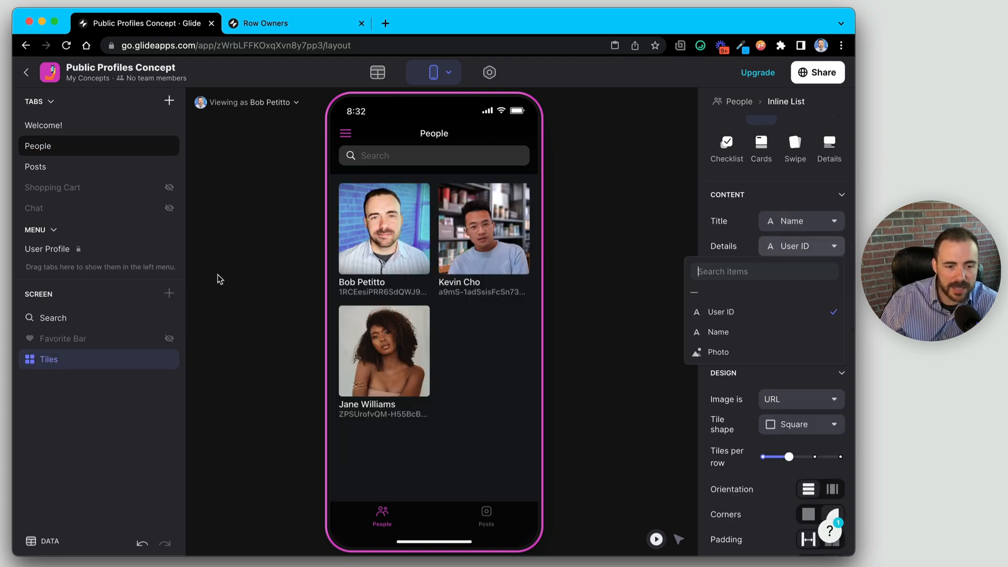
click(42, 541)
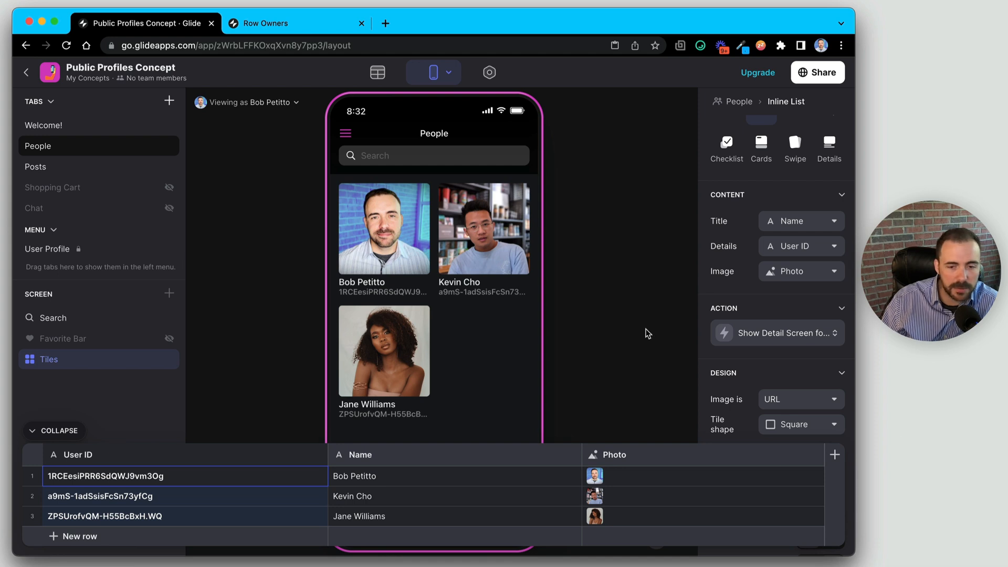
- Set the tiles' Details line to '—' so only names show, then open the first person's details
click(793, 248)
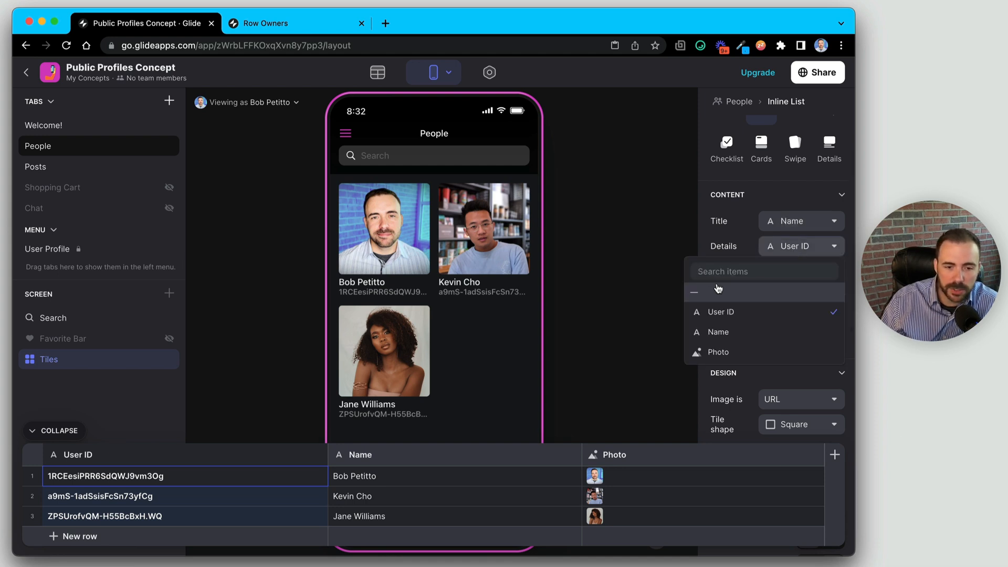
click(717, 290)
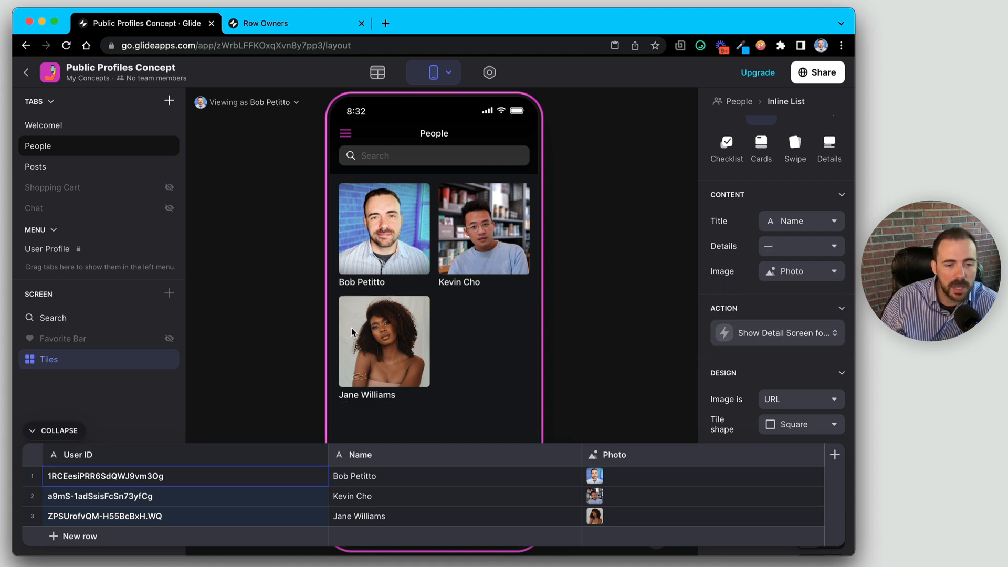
click(372, 261)
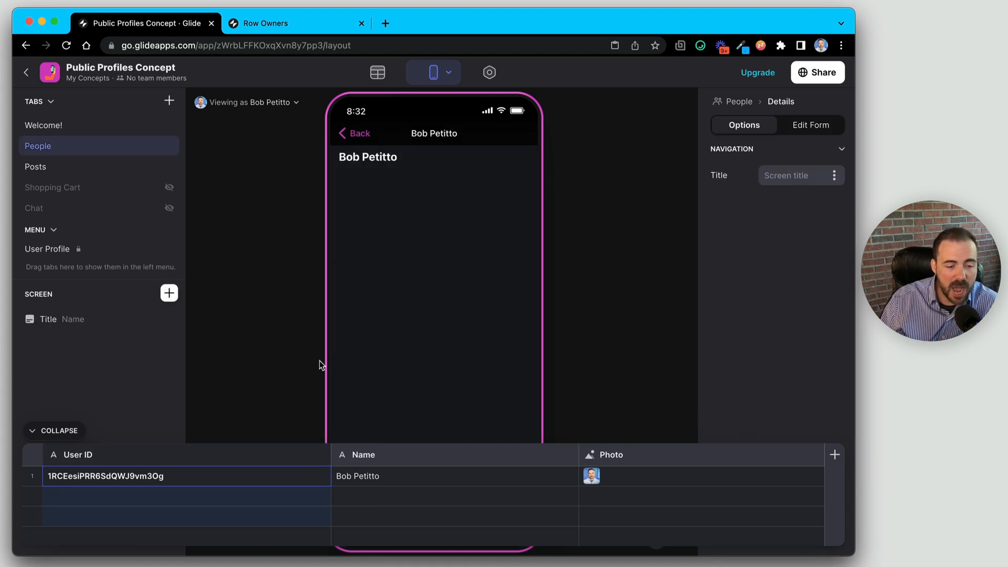
- Give the detail screen's Title a Profile appearance using the Photo column, then return to the People tiles
click(66, 431)
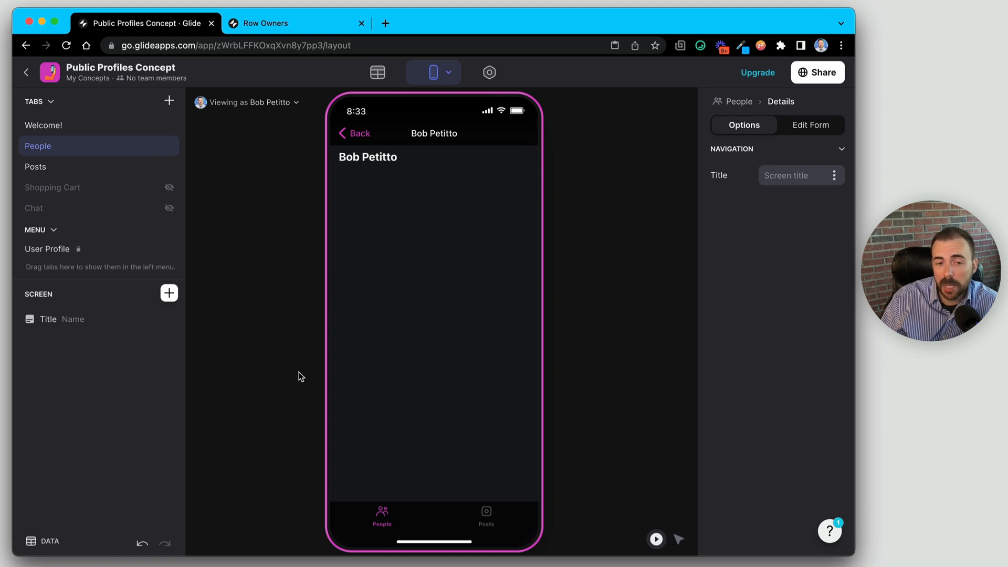
click(62, 321)
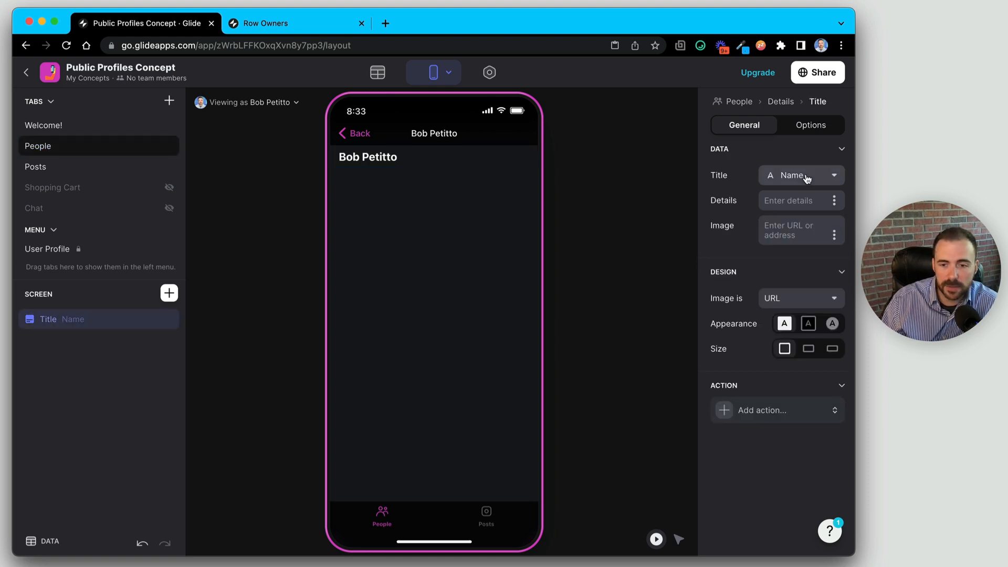
click(832, 323)
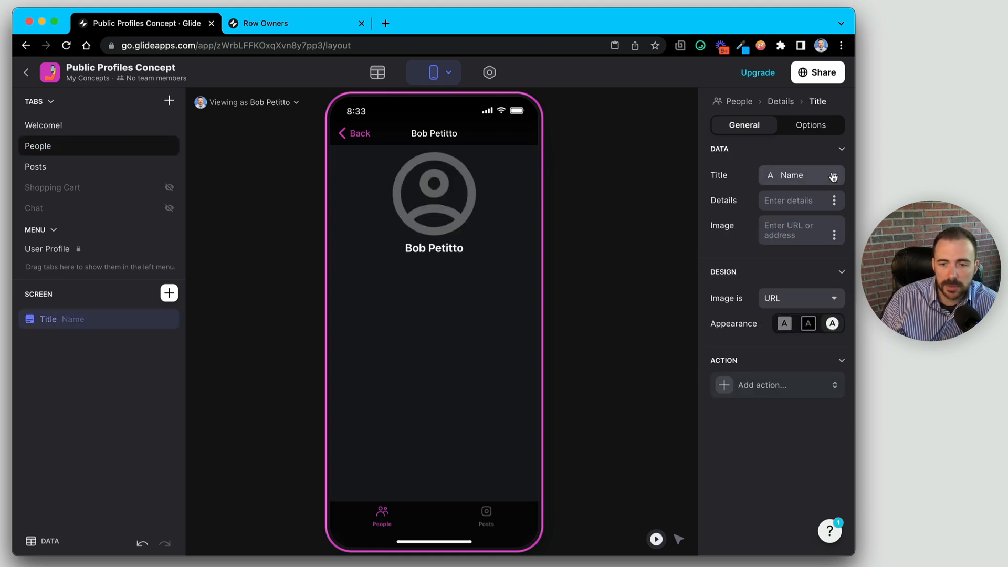
click(836, 236)
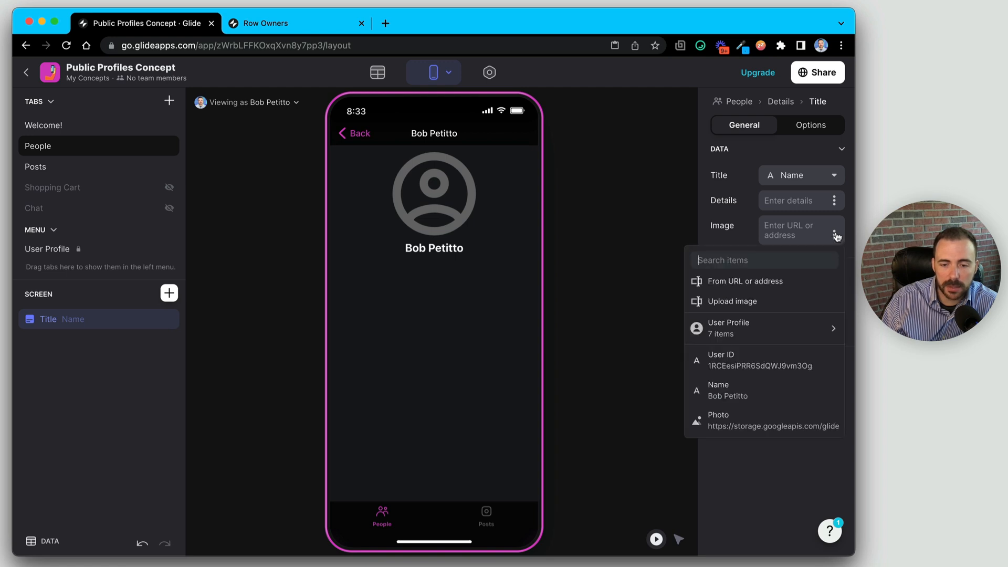
click(778, 419)
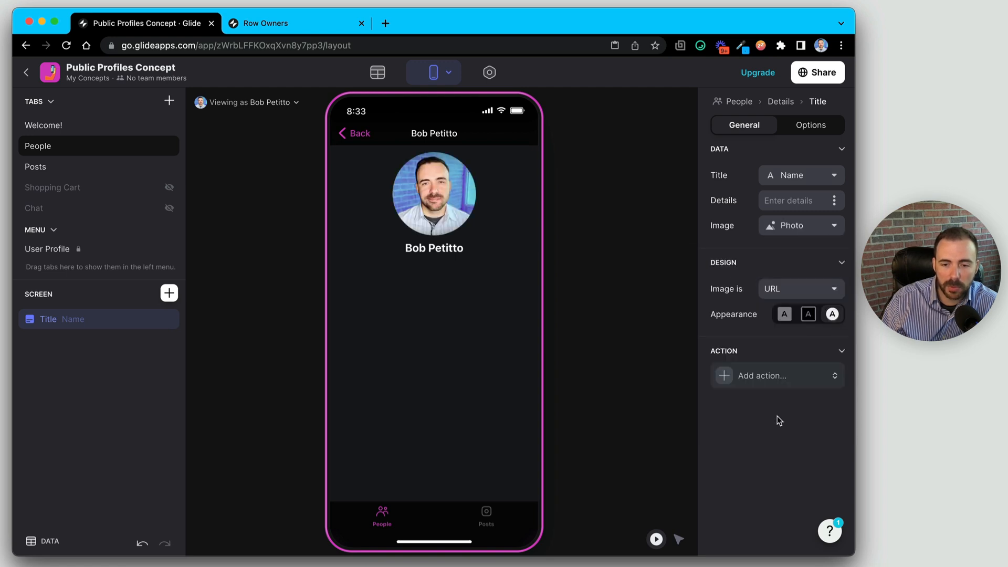
click(354, 134)
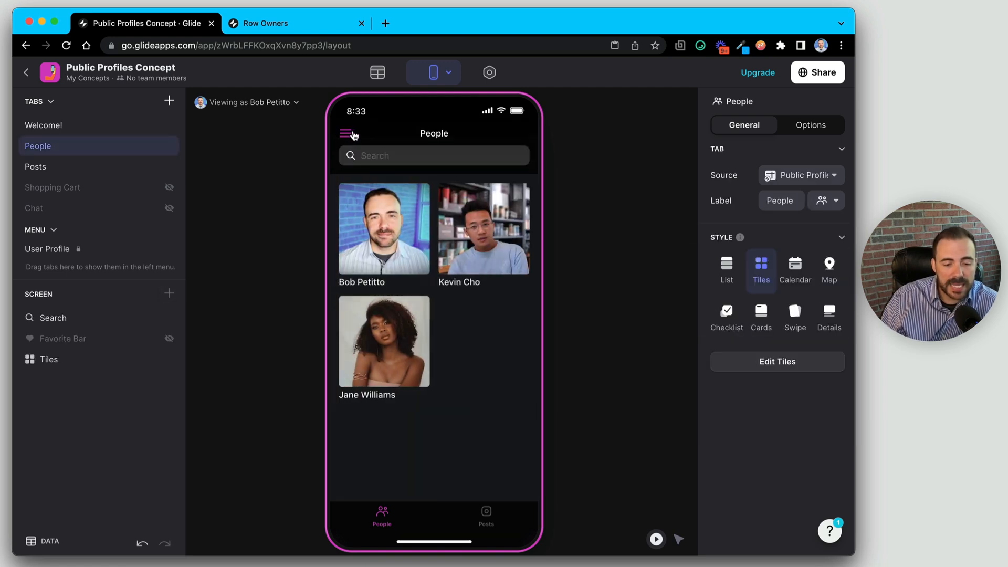
- Preview the Posts tab and the 'Finally arrived.' post, then bring up the Posts table in the Data editor
click(486, 519)
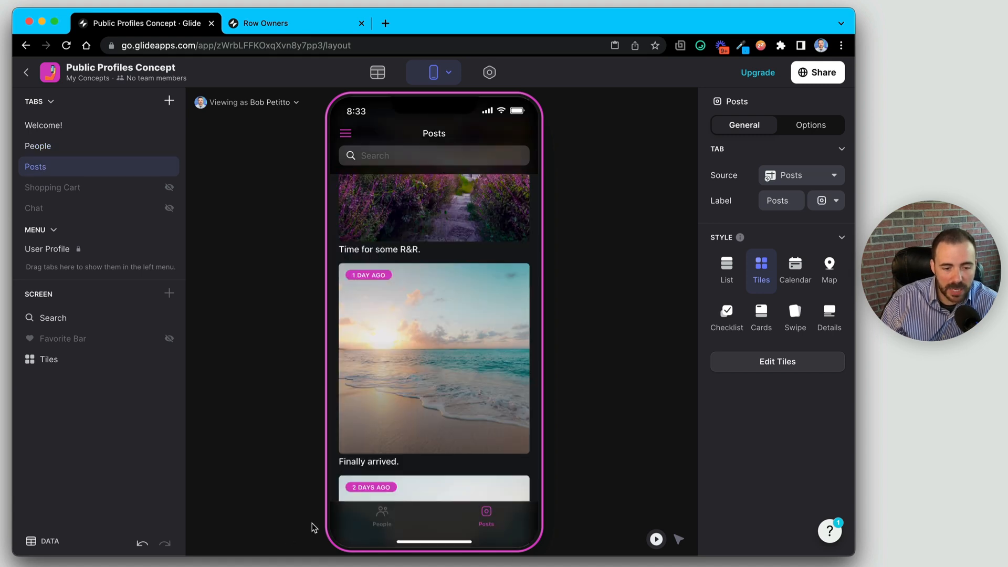
click(349, 437)
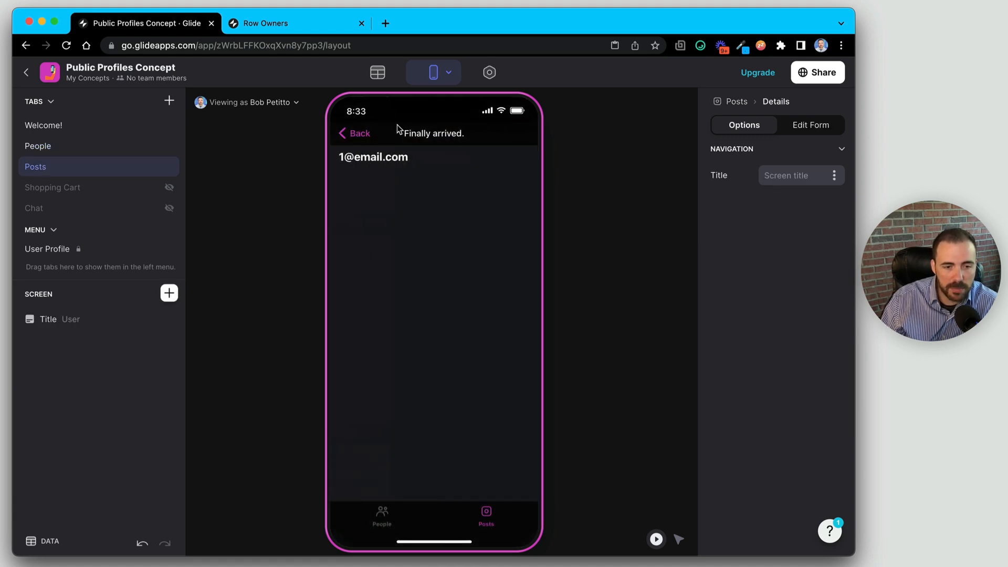
click(356, 137)
scroll(383, 415, up, 3)
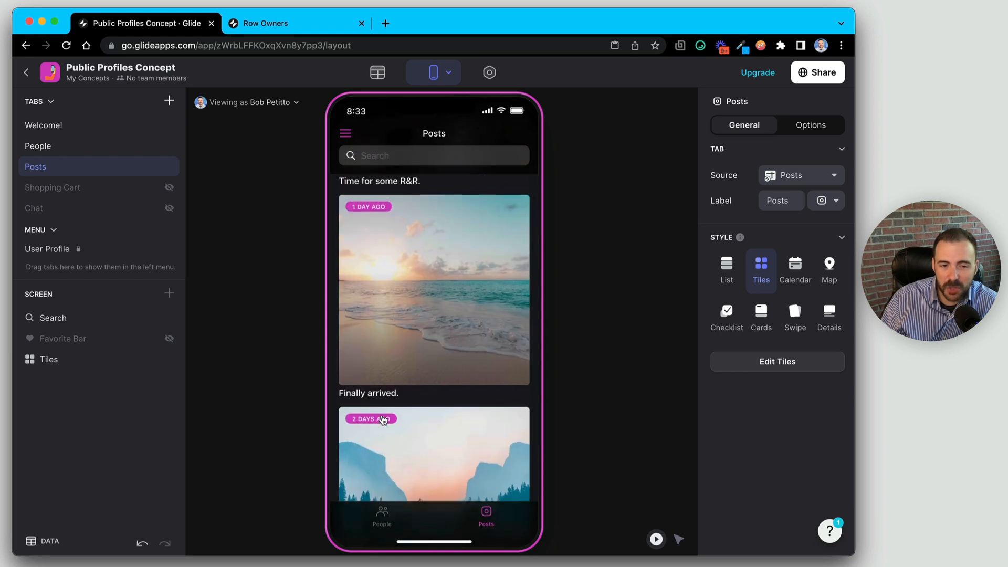
scroll(378, 415, up, 1)
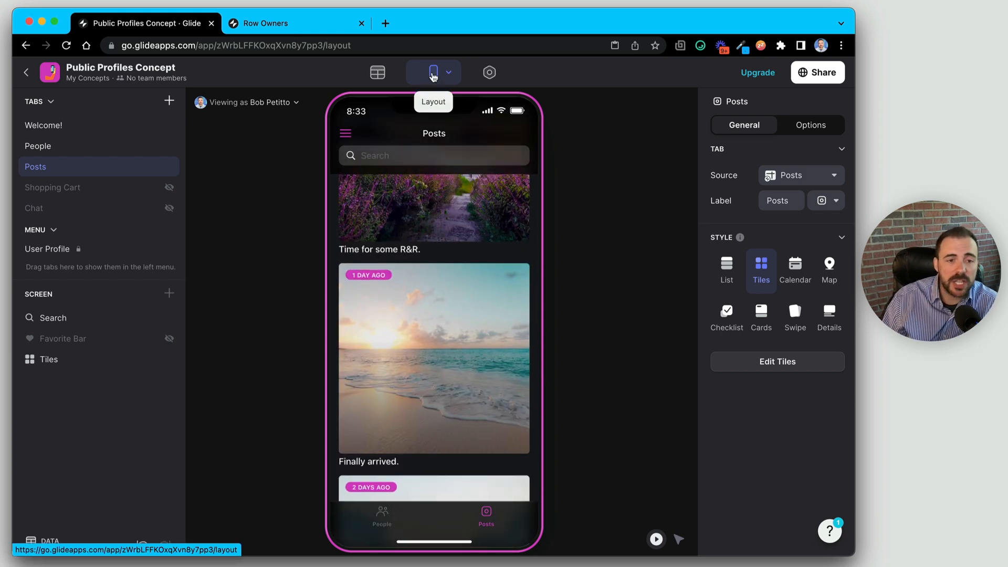
click(390, 78)
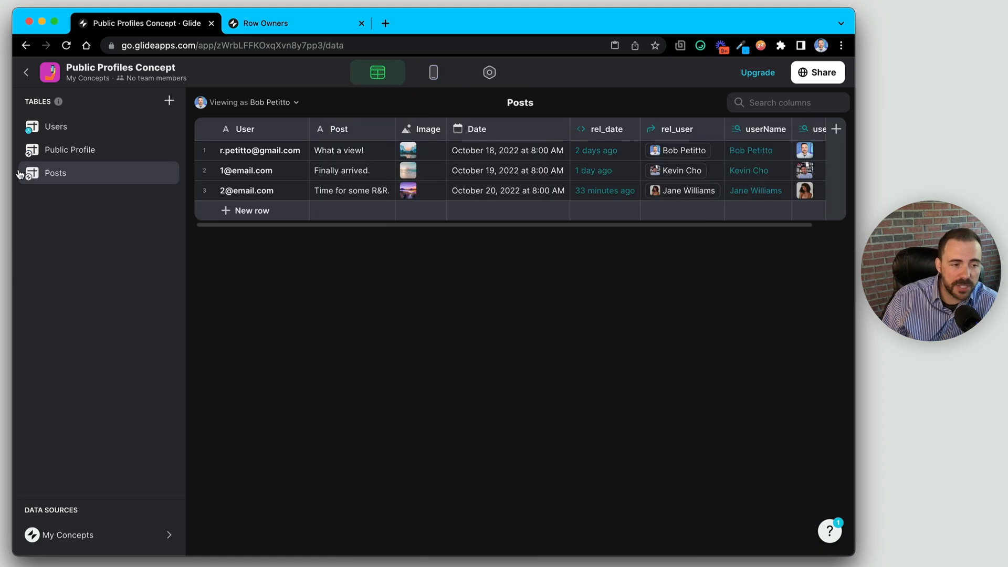
click(275, 155)
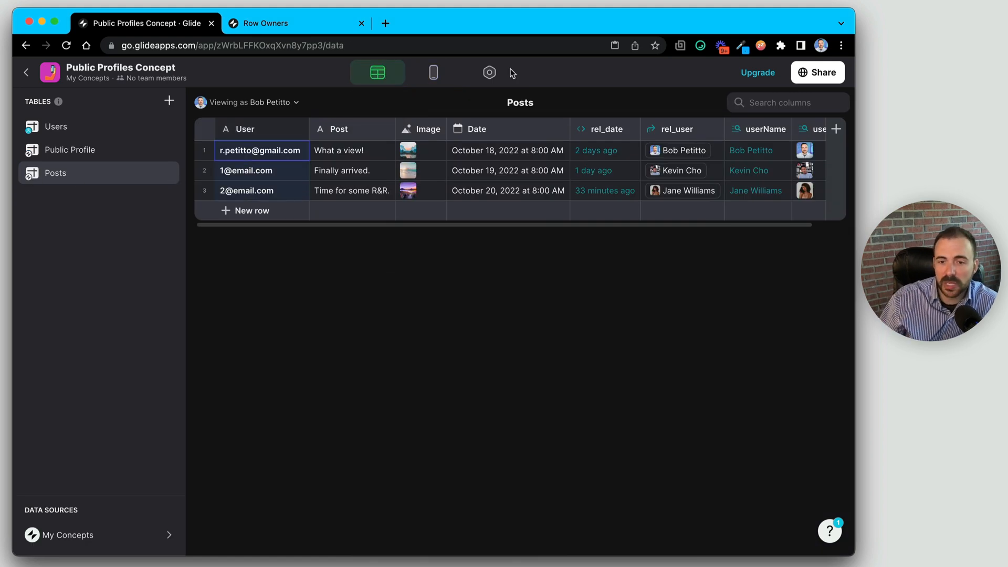
click(673, 128)
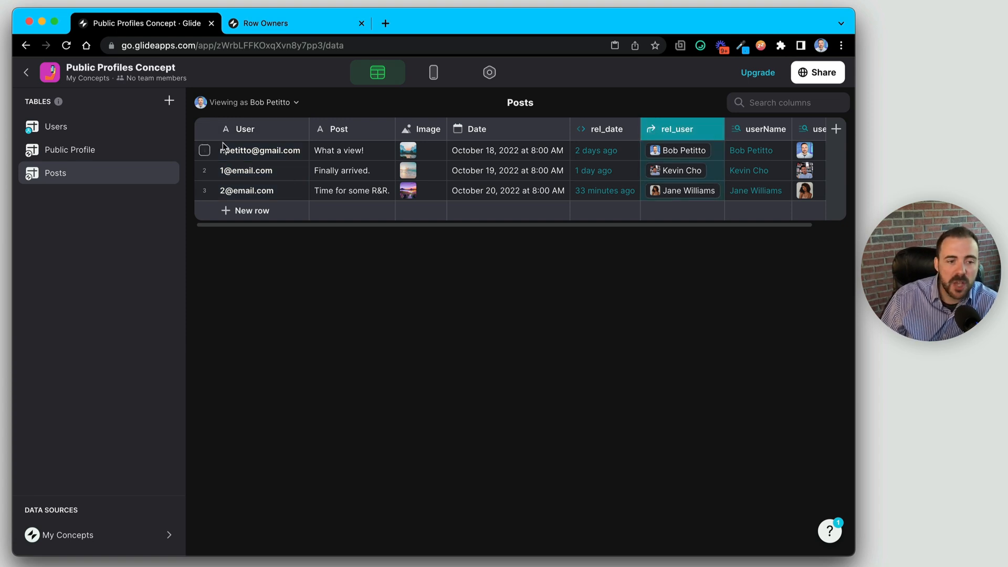
click(258, 151)
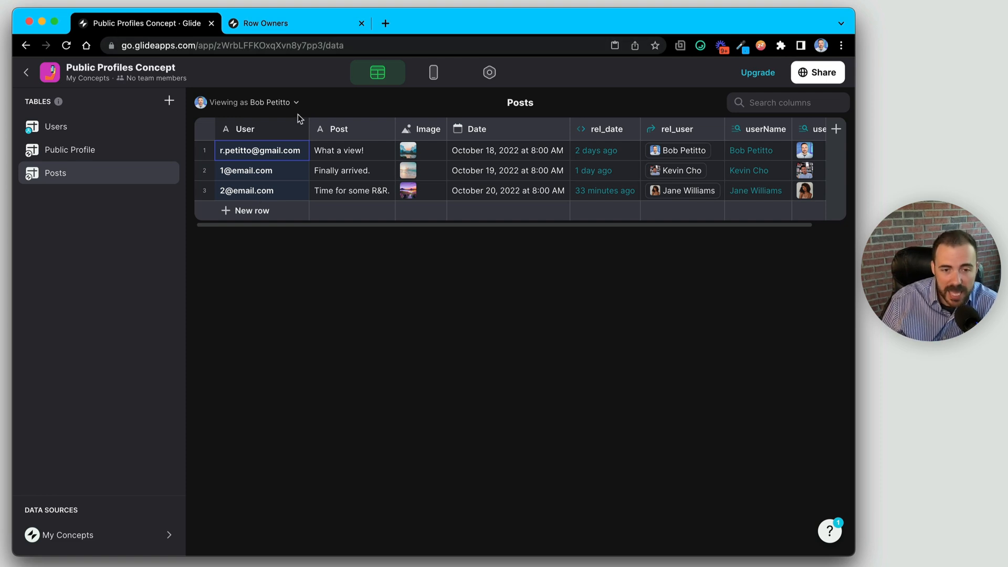
double_click(683, 131)
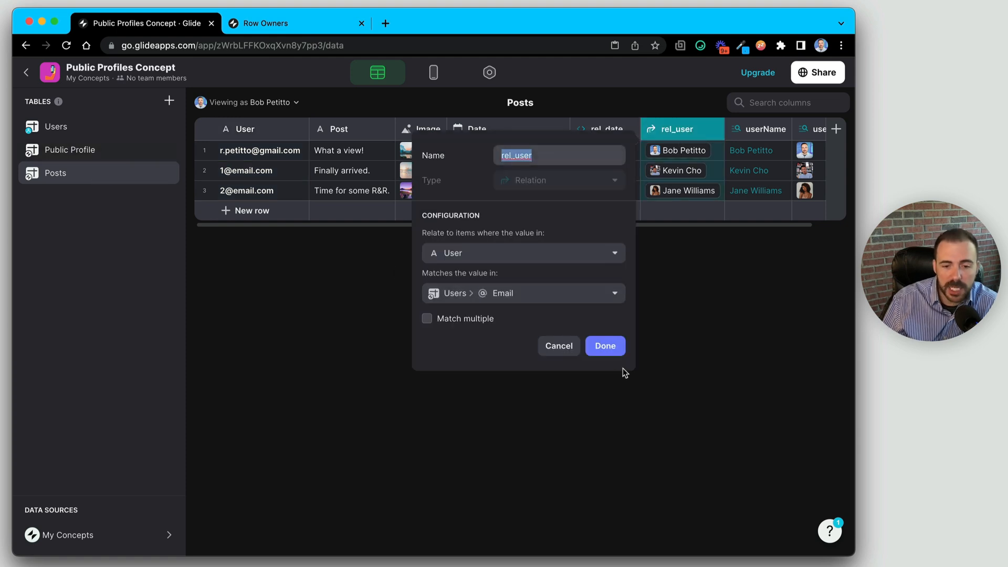
click(555, 350)
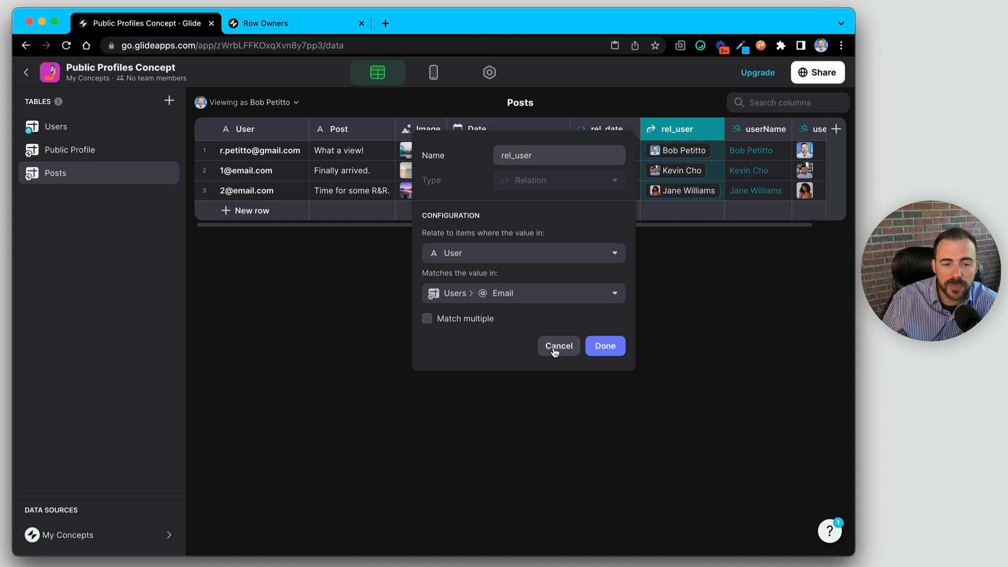
click(99, 126)
click(275, 148)
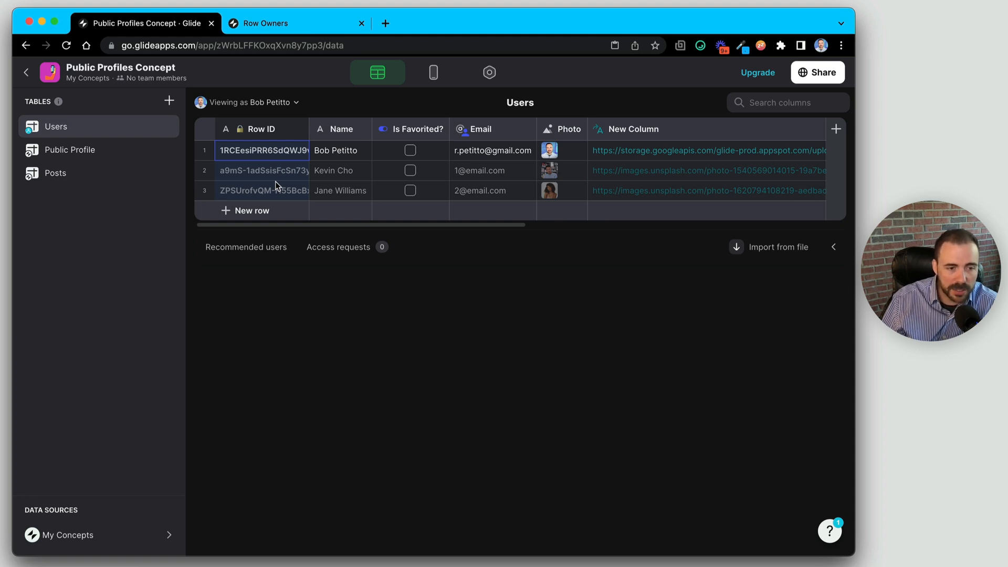
click(79, 159)
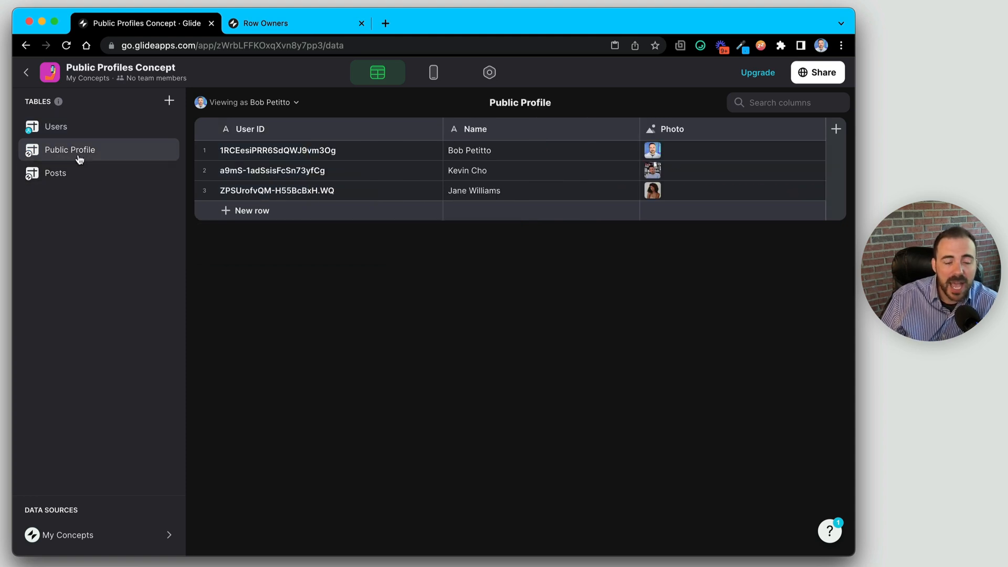
click(73, 179)
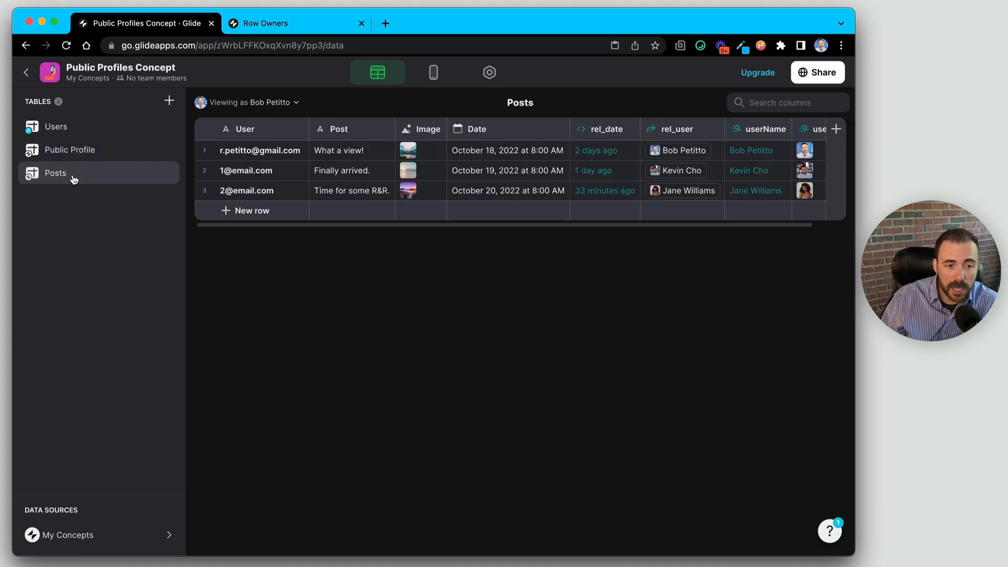
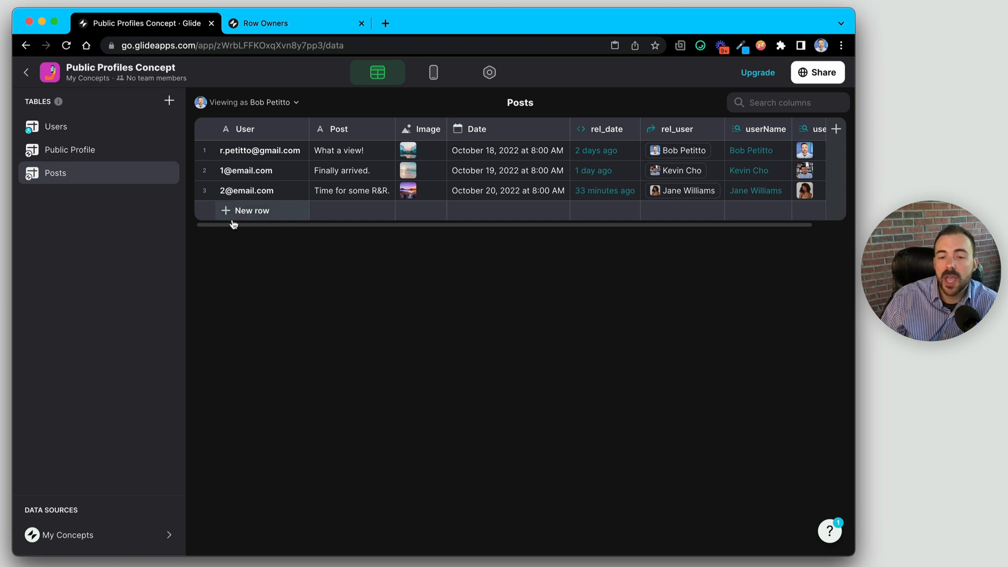
- Scroll past rel_user in Posts and open the userPhoto column's header dropdown
click(675, 132)
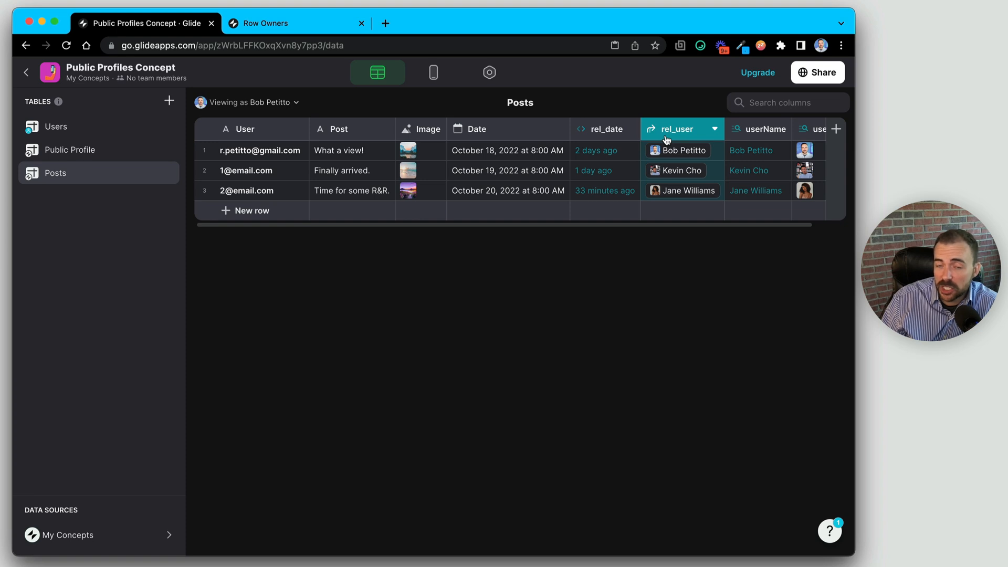
scroll(735, 137, right, 3)
click(818, 130)
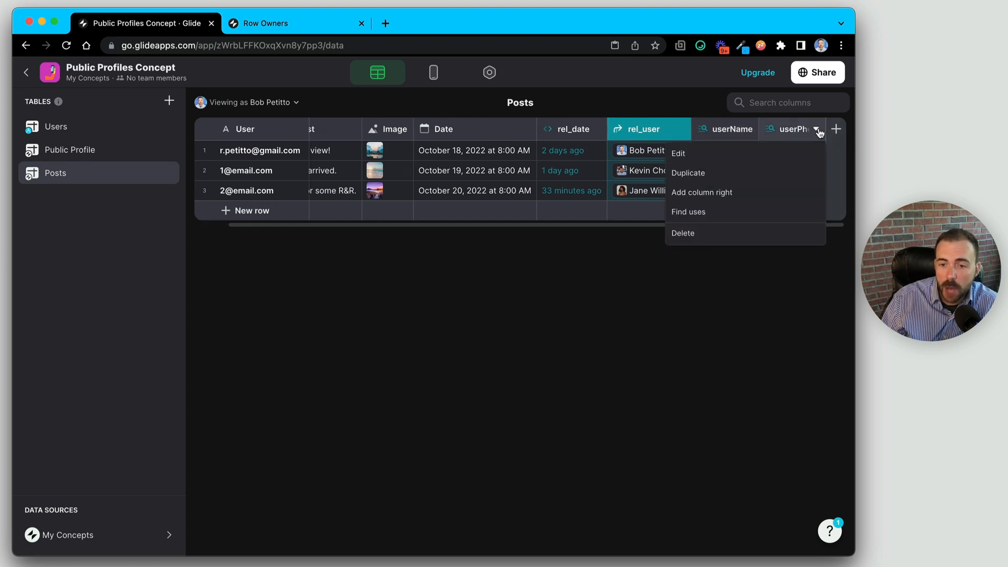
- Add a userID Lookup column that pulls Row ID through rel_user
click(739, 191)
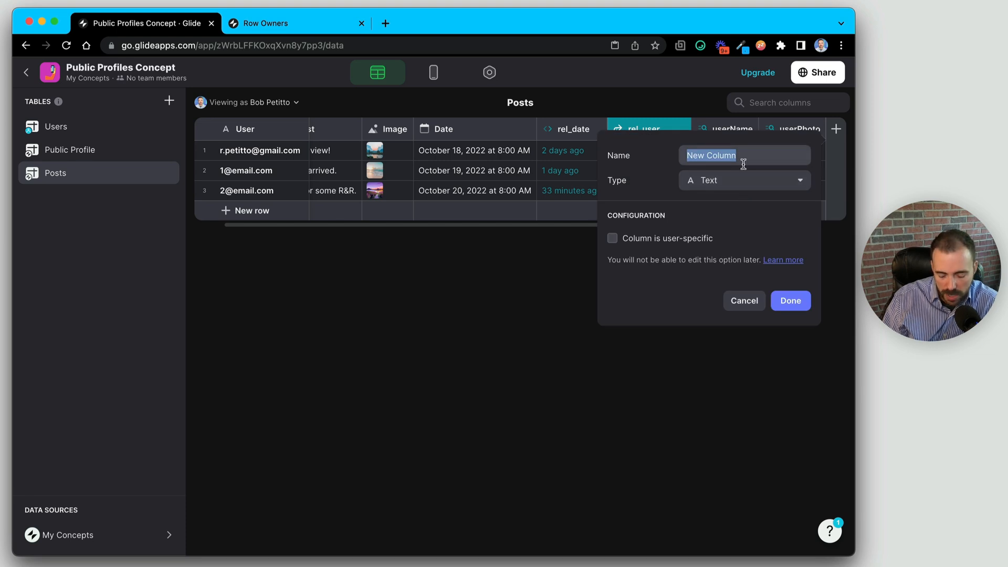
text(userID)
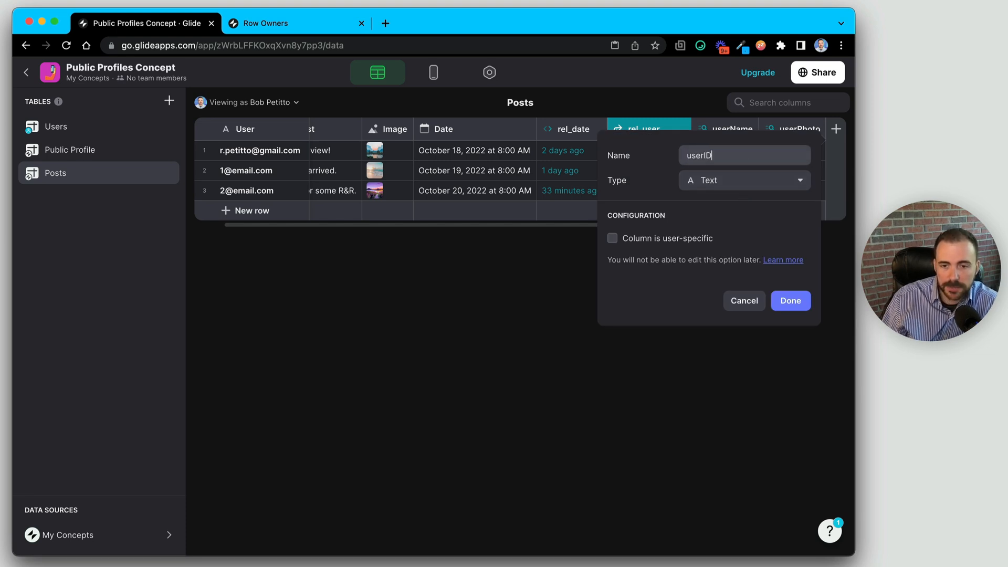
click(762, 183)
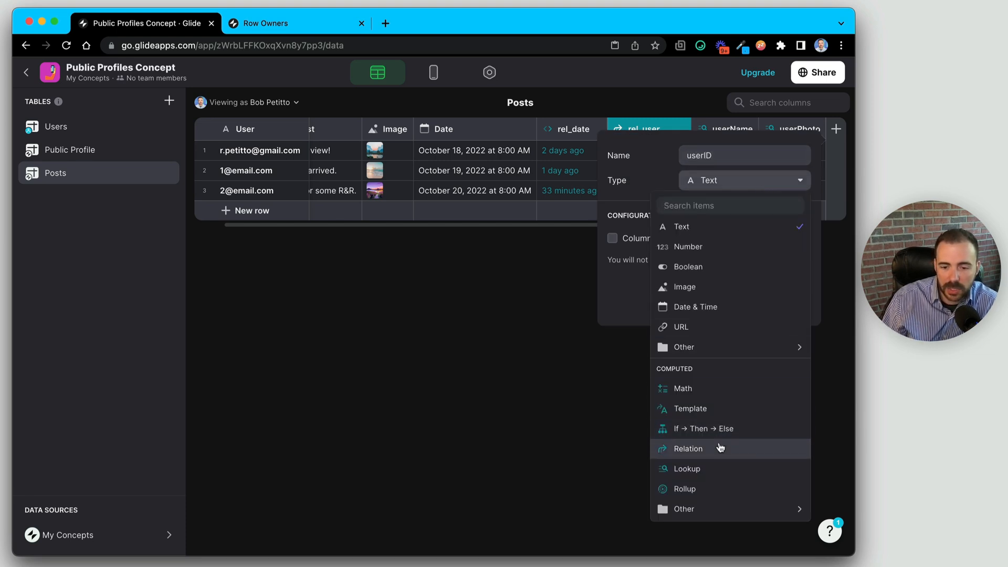
click(716, 468)
click(656, 257)
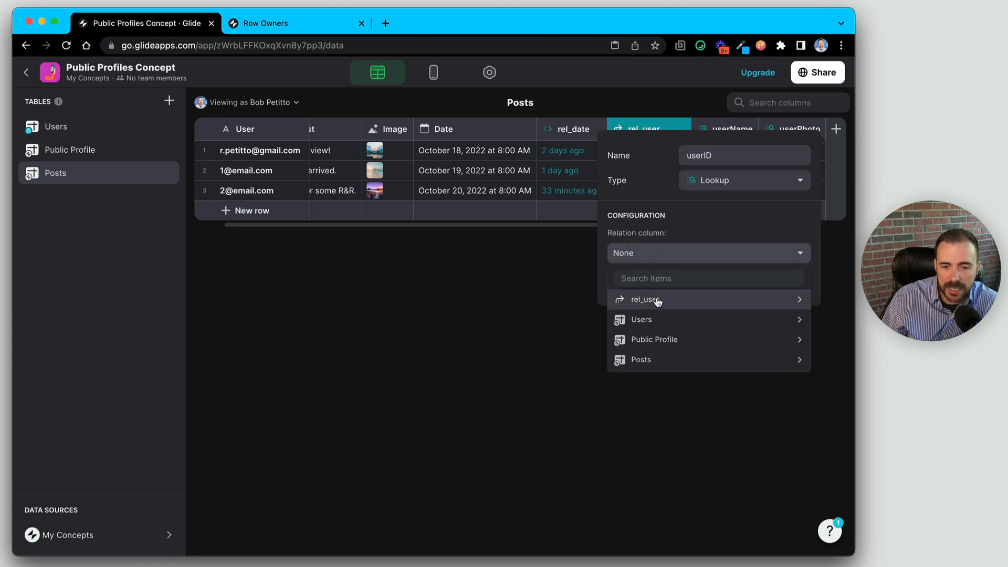
mouse_move(654, 297)
click(547, 300)
click(790, 280)
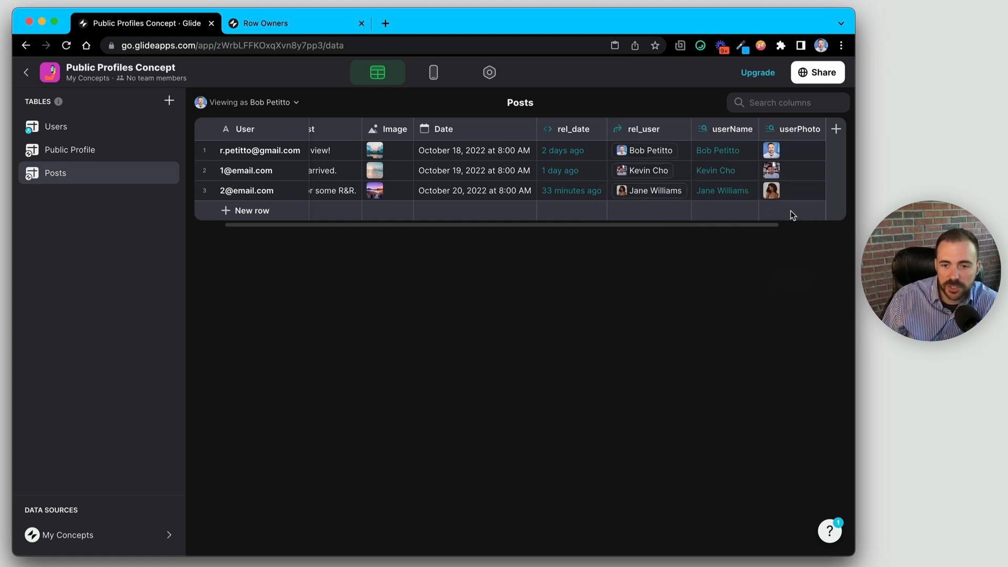
- Copy the userID values into the User column, then delete the userID column
drag(786, 139, 347, 147)
drag(254, 139, 349, 173)
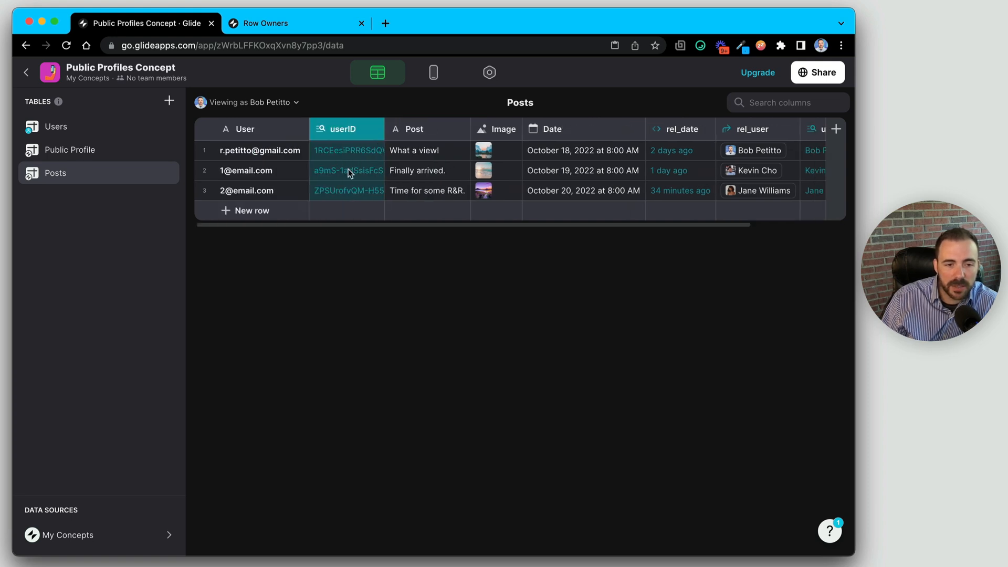
click(347, 150)
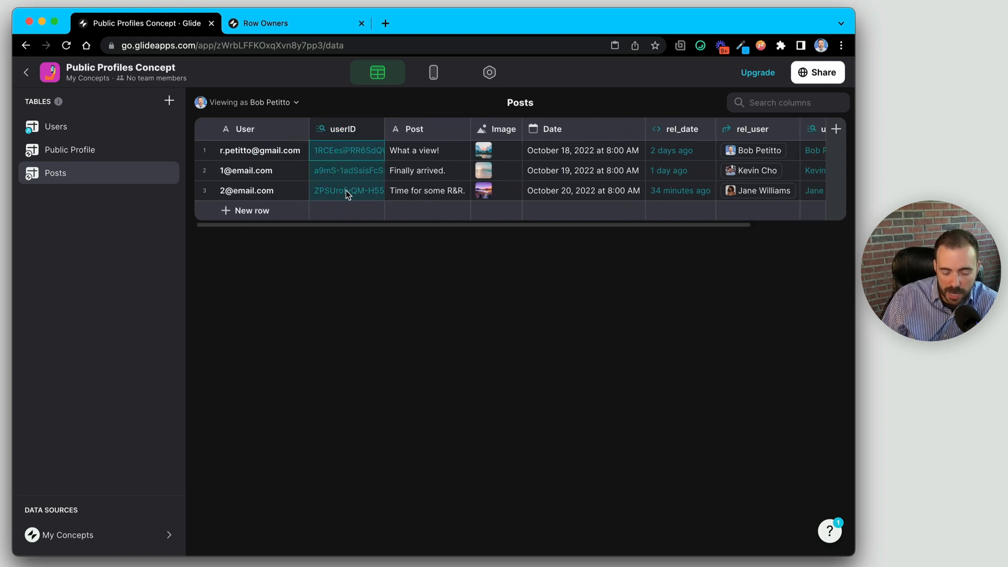
click(249, 153)
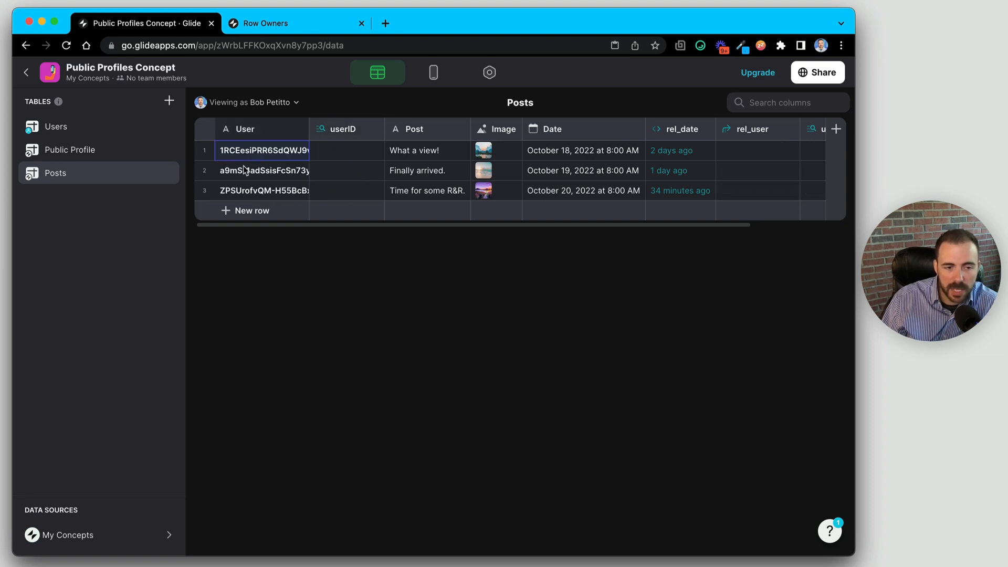
click(374, 129)
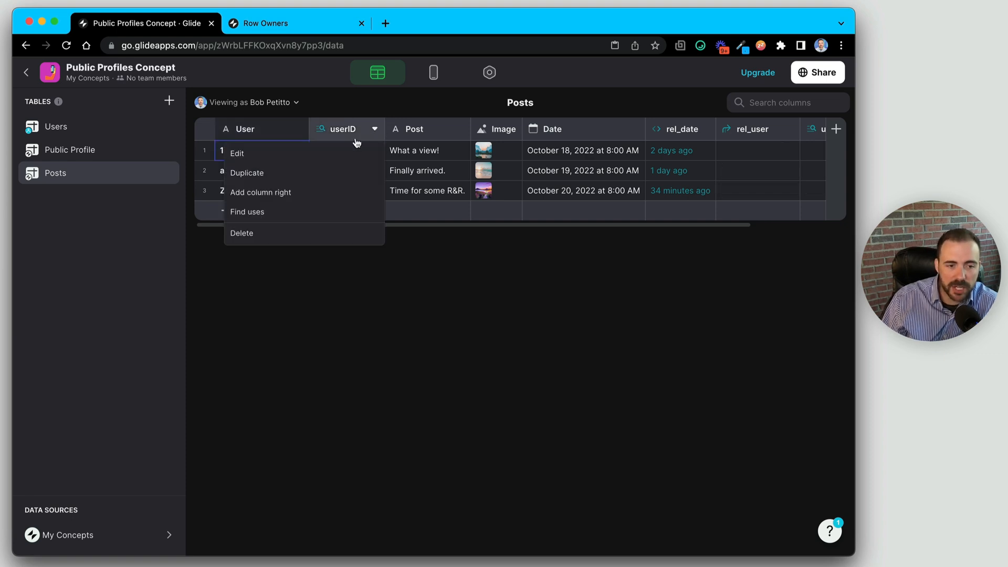
click(268, 234)
click(558, 355)
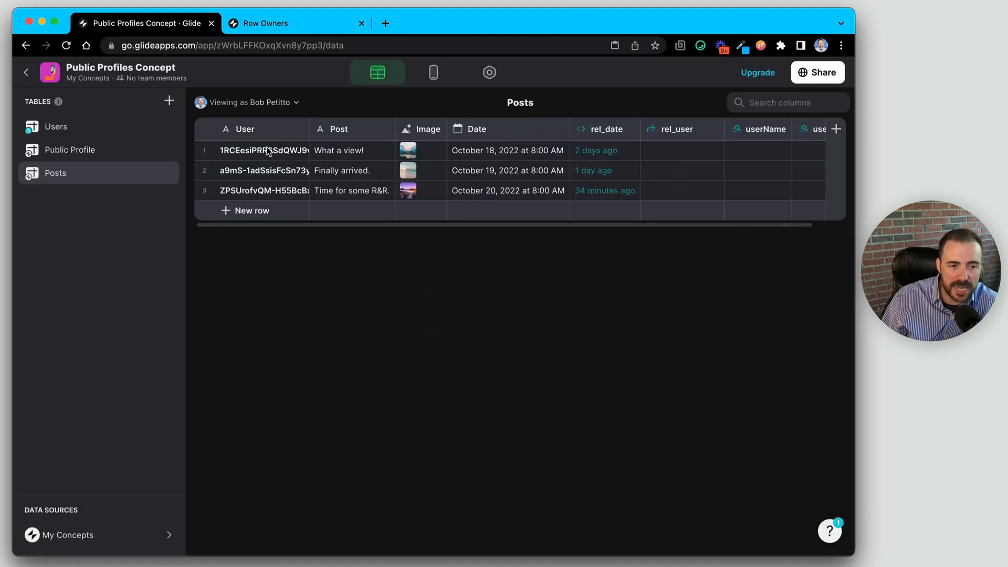
click(270, 152)
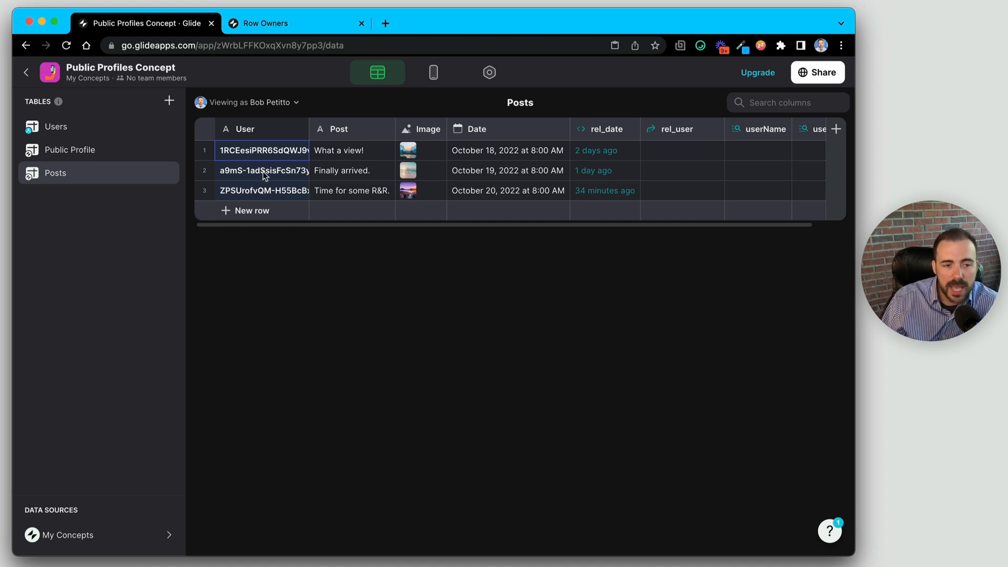
- Make rel_user match its value against Public Profile > User ID
click(667, 135)
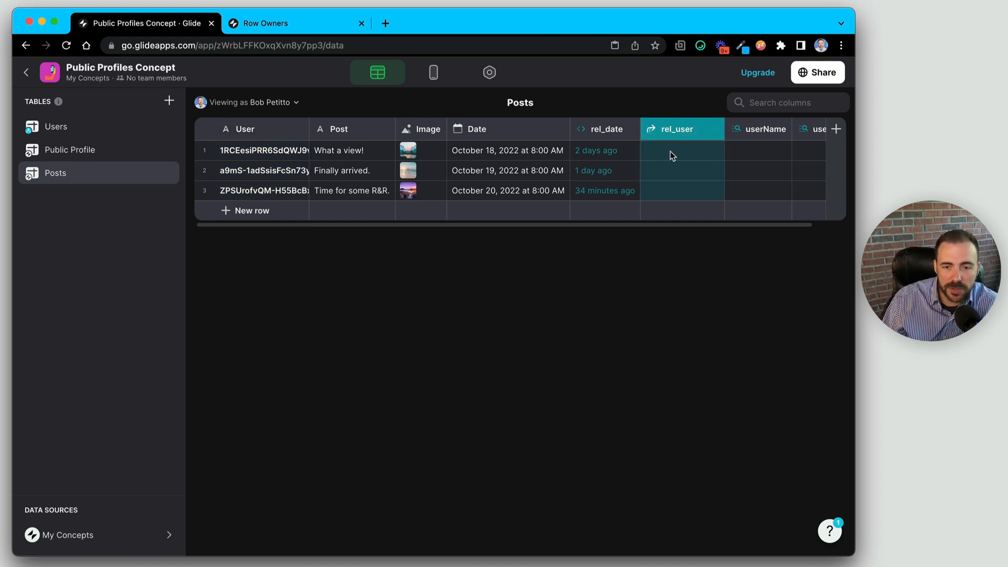
click(676, 151)
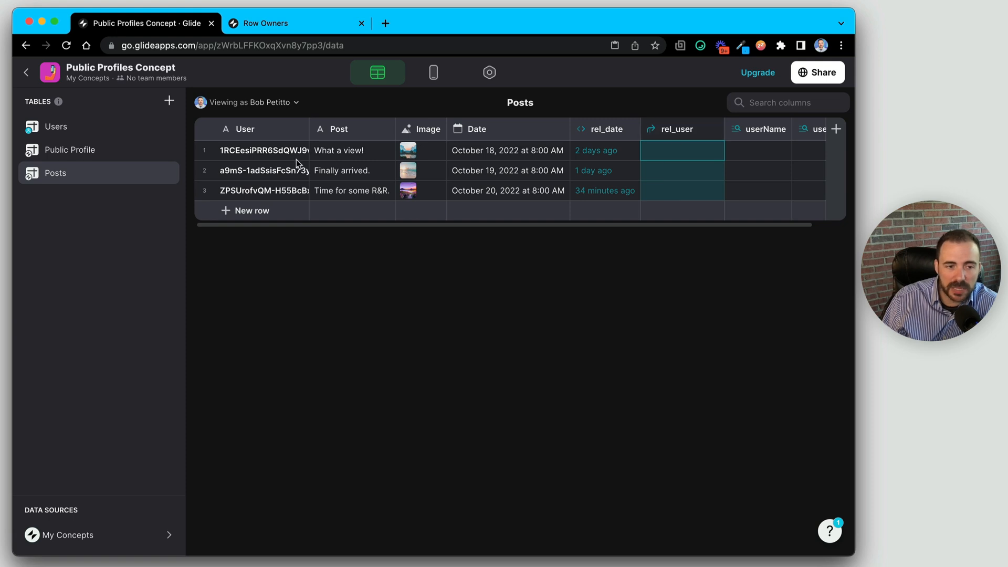
double_click(682, 131)
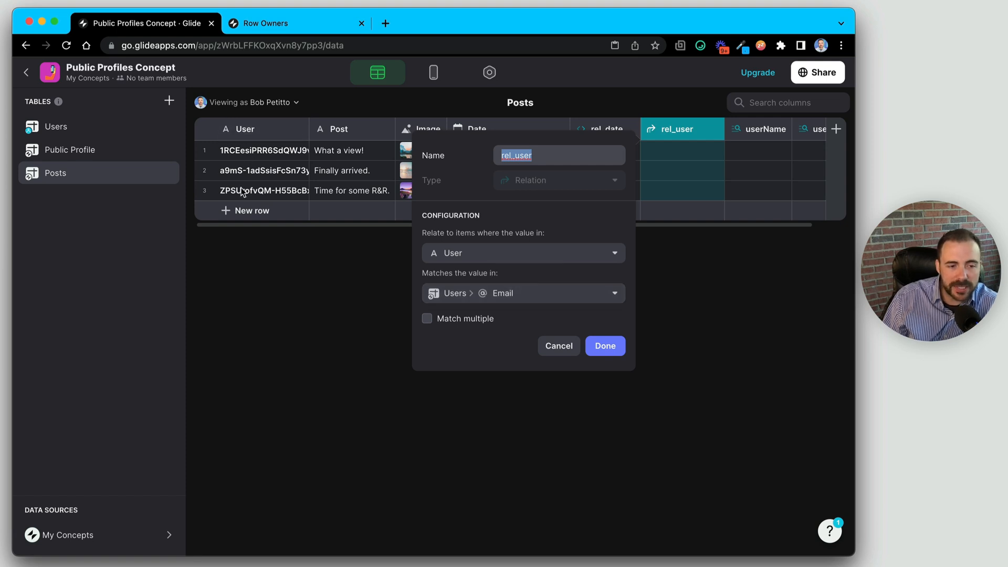
click(479, 293)
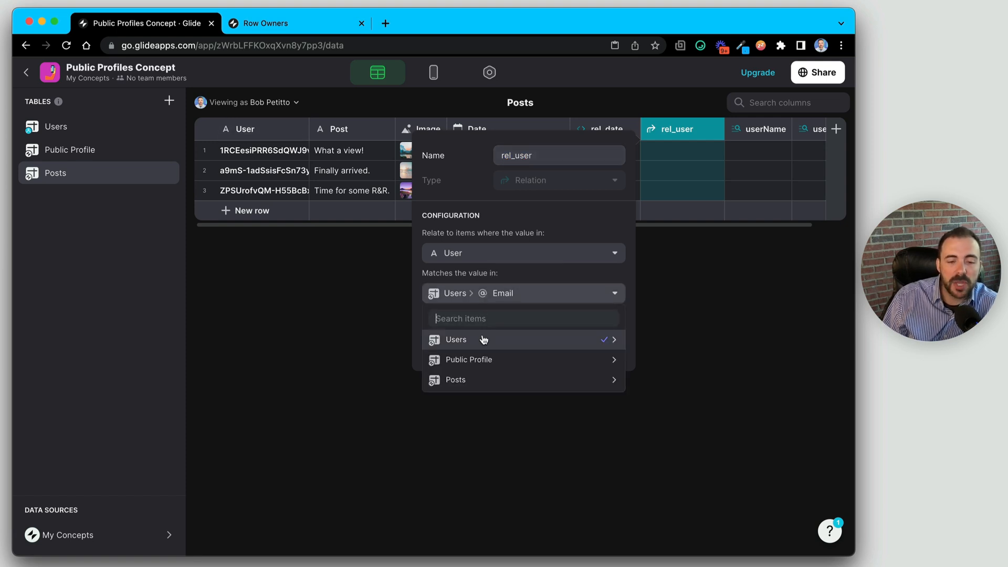
mouse_move(482, 361)
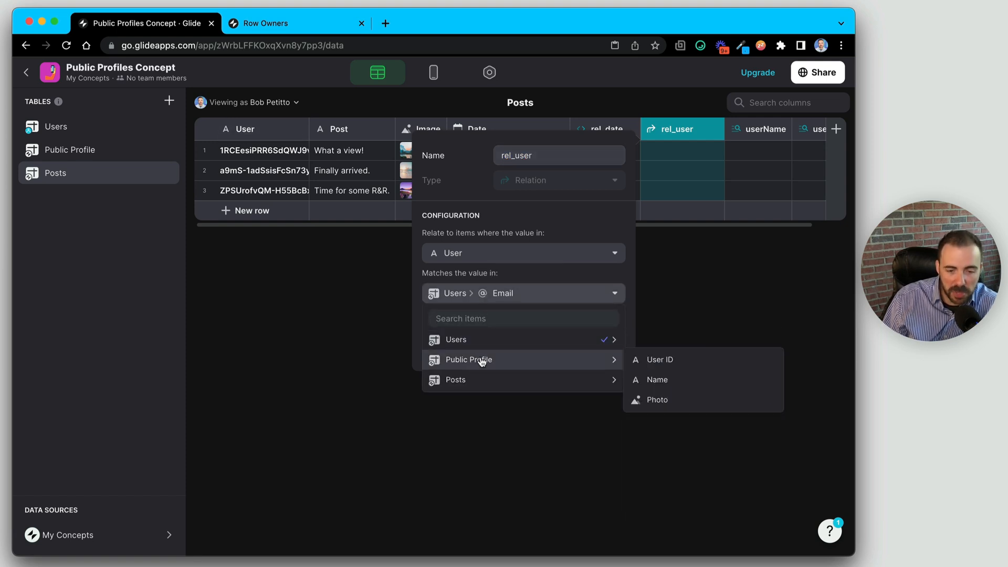
click(661, 361)
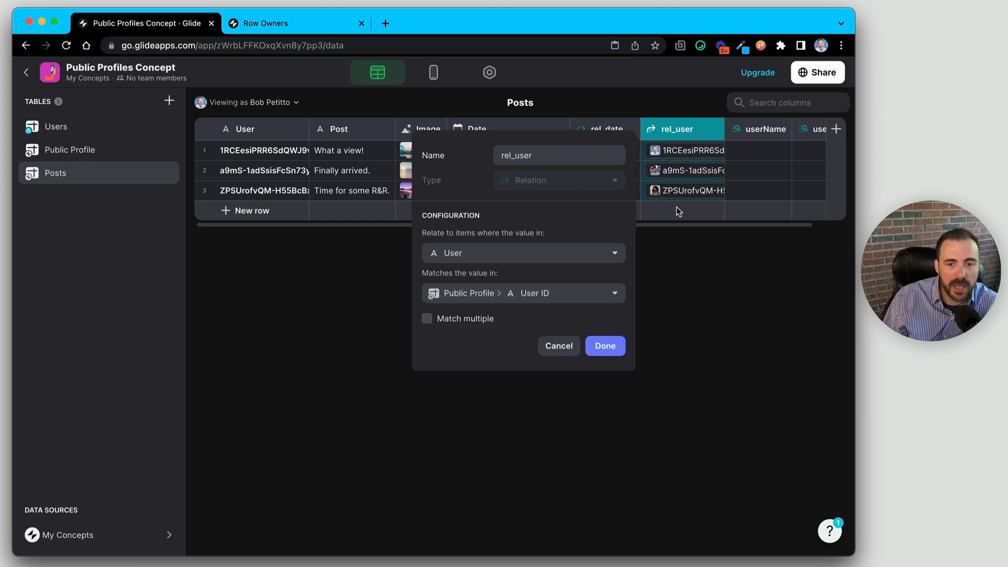
click(604, 345)
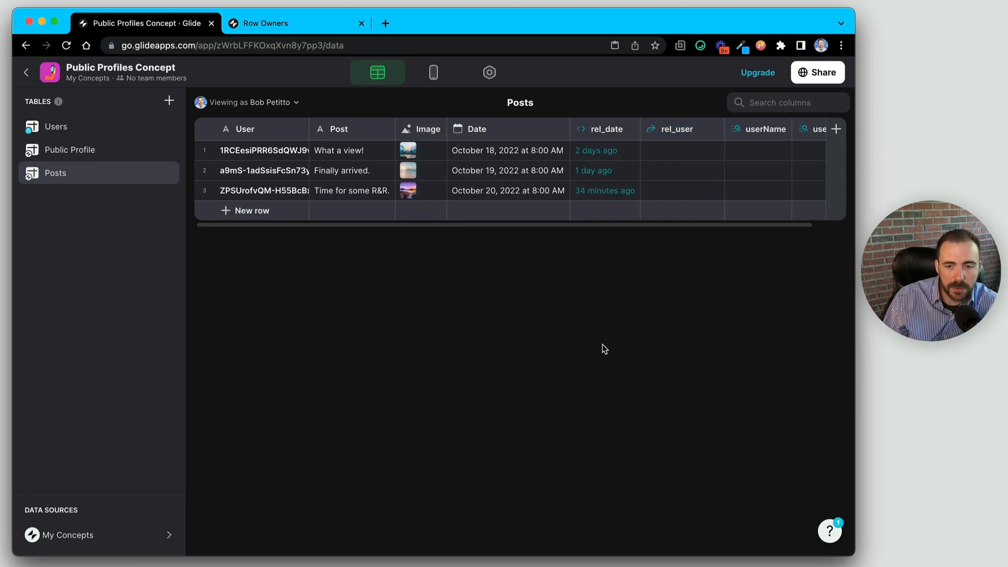
- Check the userName and userPhoto lookups are unchanged, then switch to the Public Profile table
scroll(677, 194, right, 1)
click(715, 129)
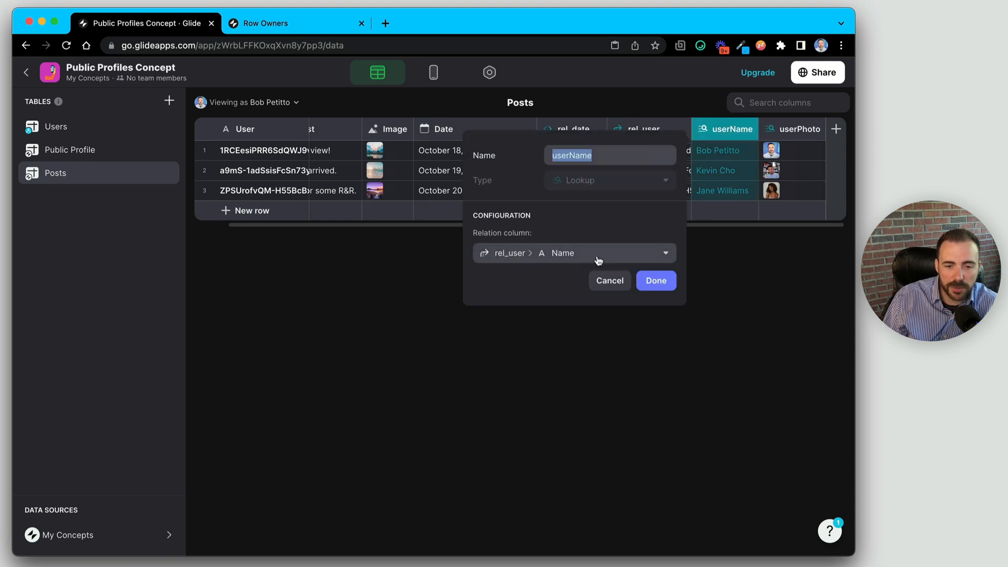
click(609, 280)
click(791, 130)
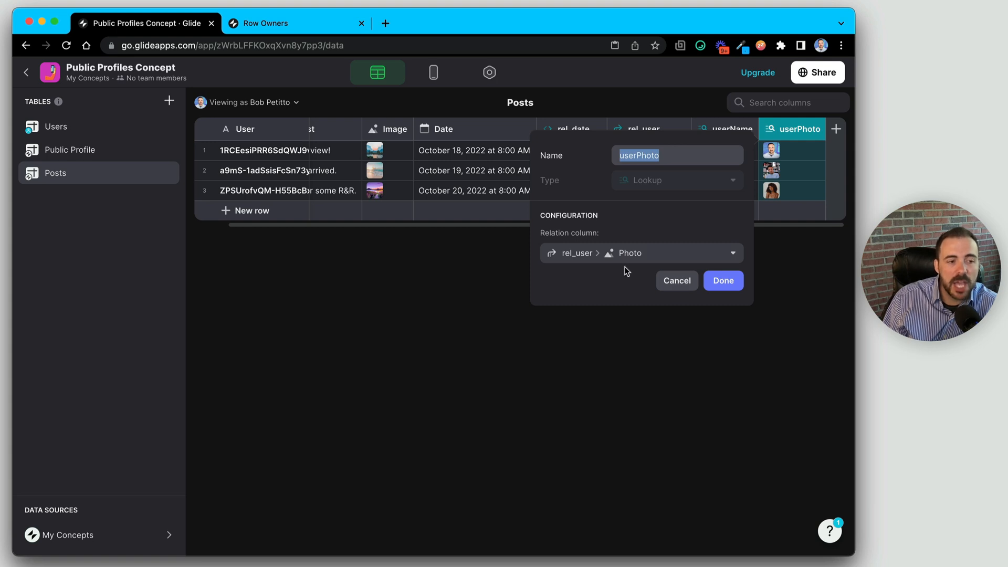
click(658, 281)
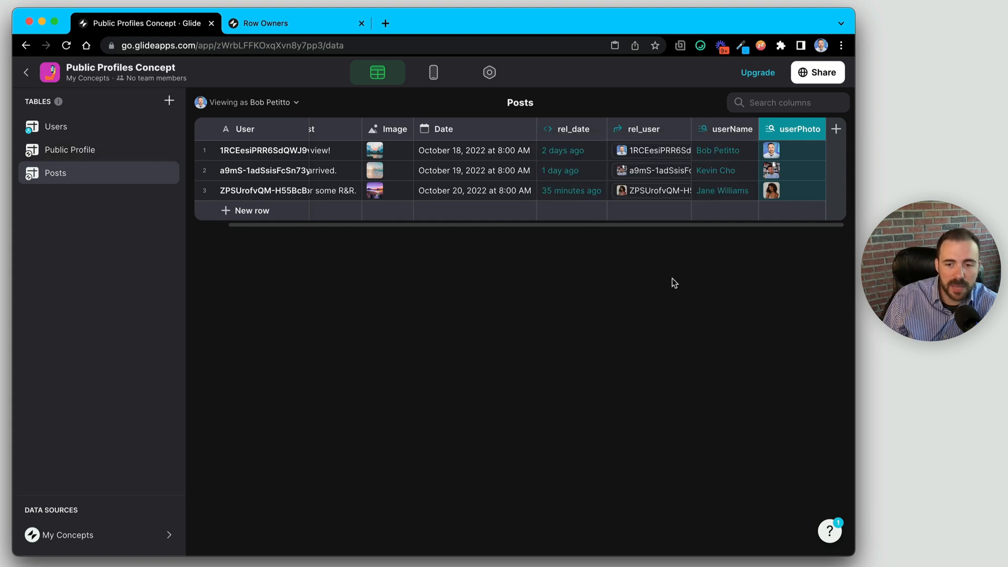
click(94, 151)
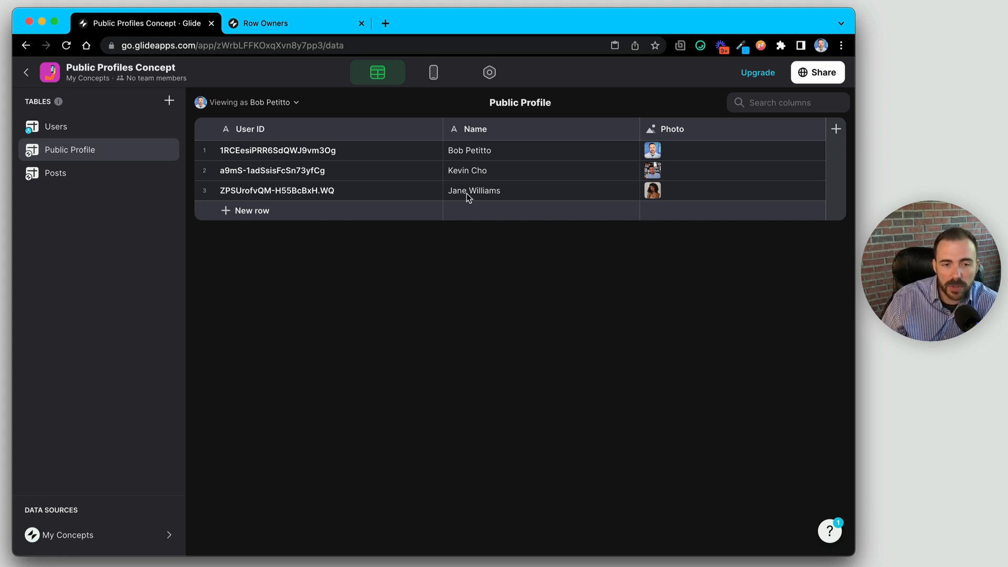
- Compare the first user's row in Users with the matching row in Public Profile
drag(389, 153, 678, 195)
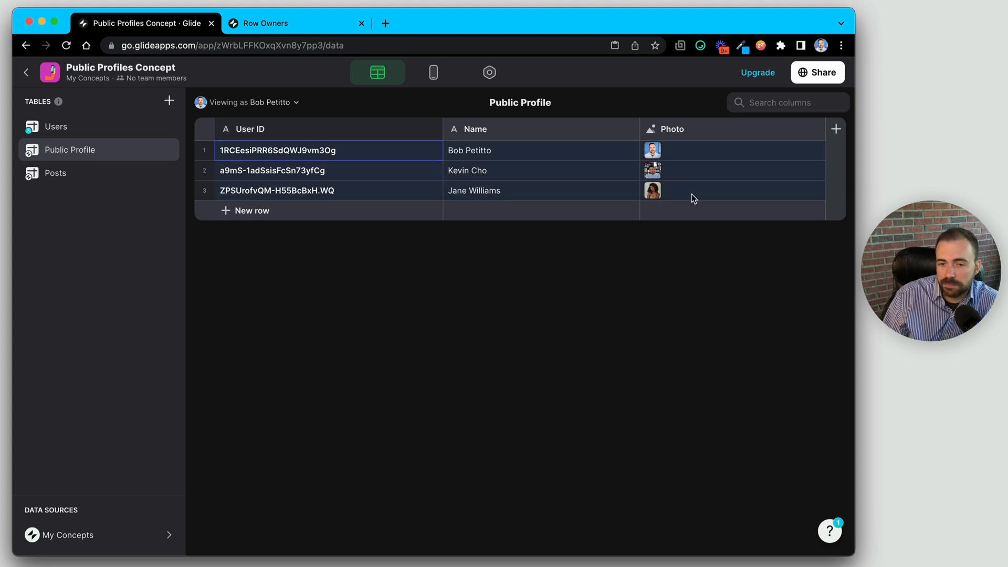
click(434, 72)
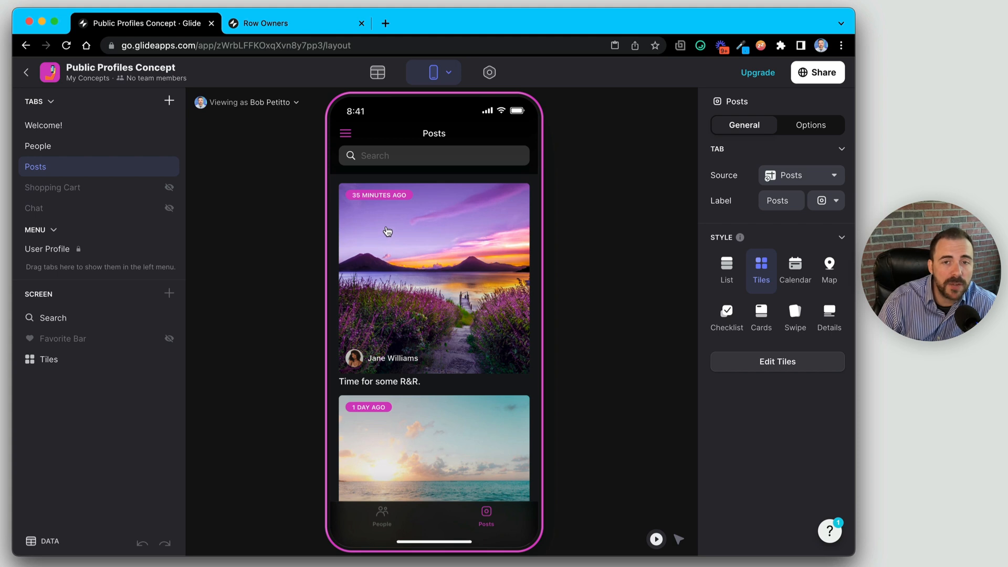
click(378, 72)
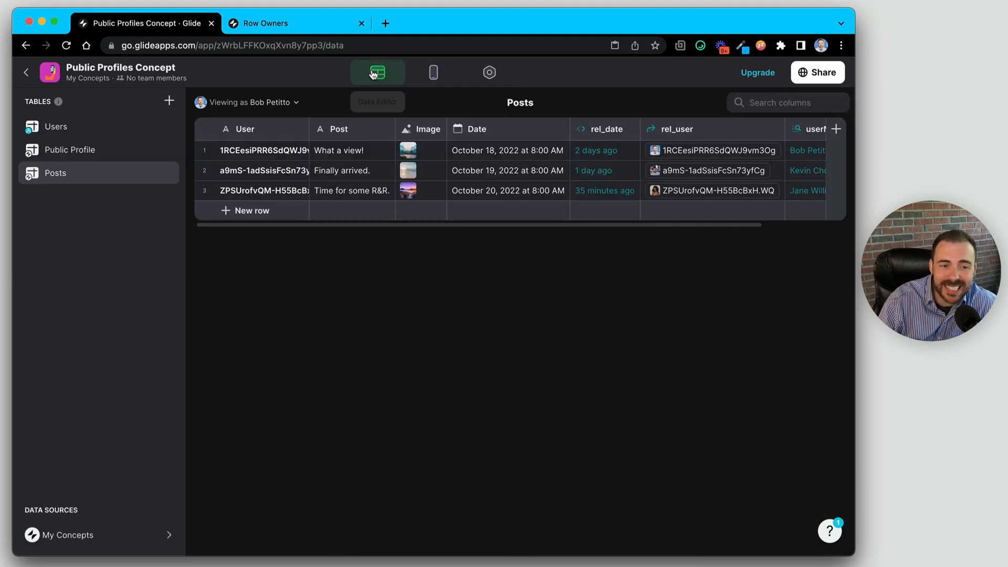
click(57, 132)
click(205, 151)
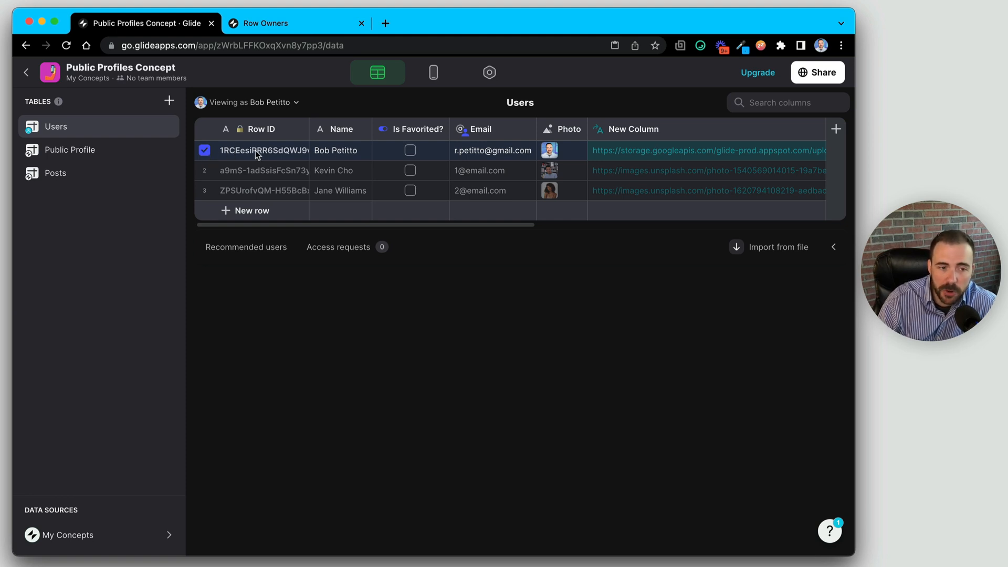
click(356, 153)
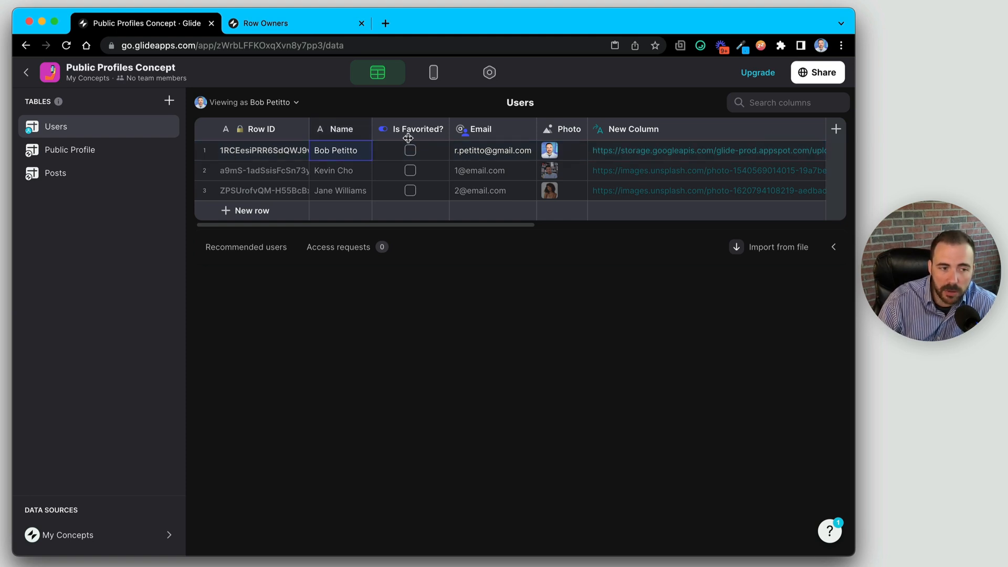
click(88, 151)
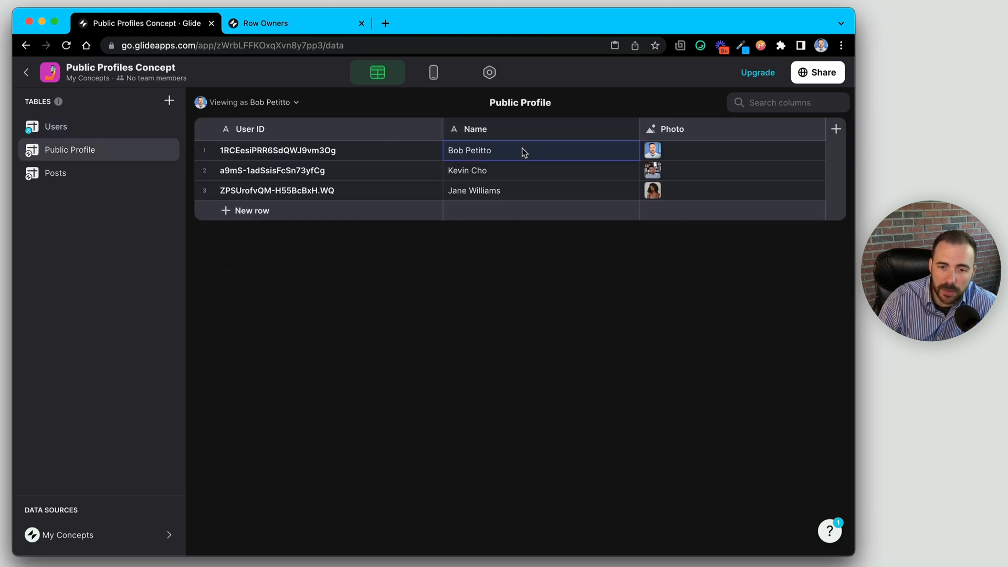
click(670, 153)
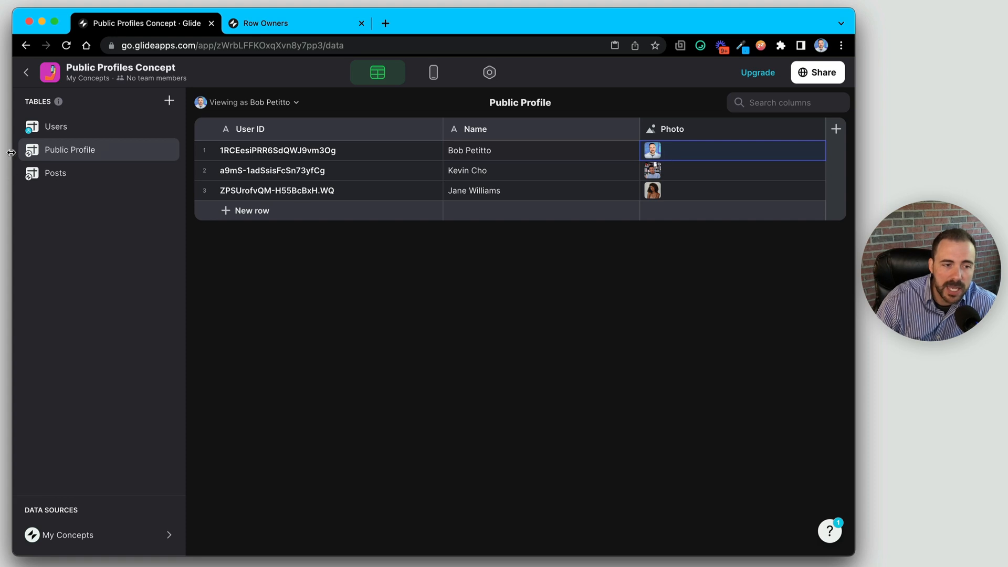
click(56, 126)
click(344, 154)
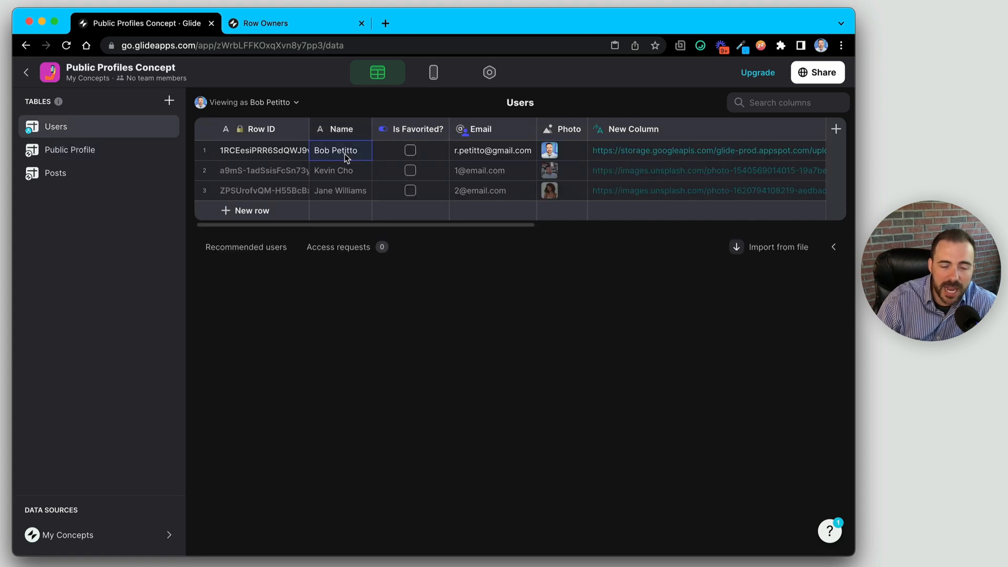
click(105, 157)
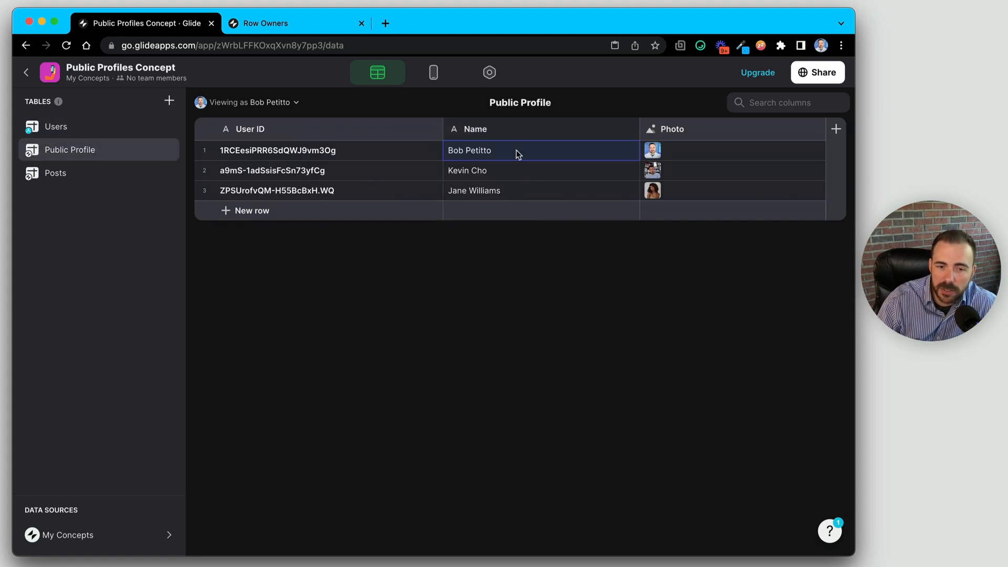
click(107, 129)
- Inspect the Users rel_profile column linking the first user to their profile, ending on Users
scroll(630, 157, right, 10)
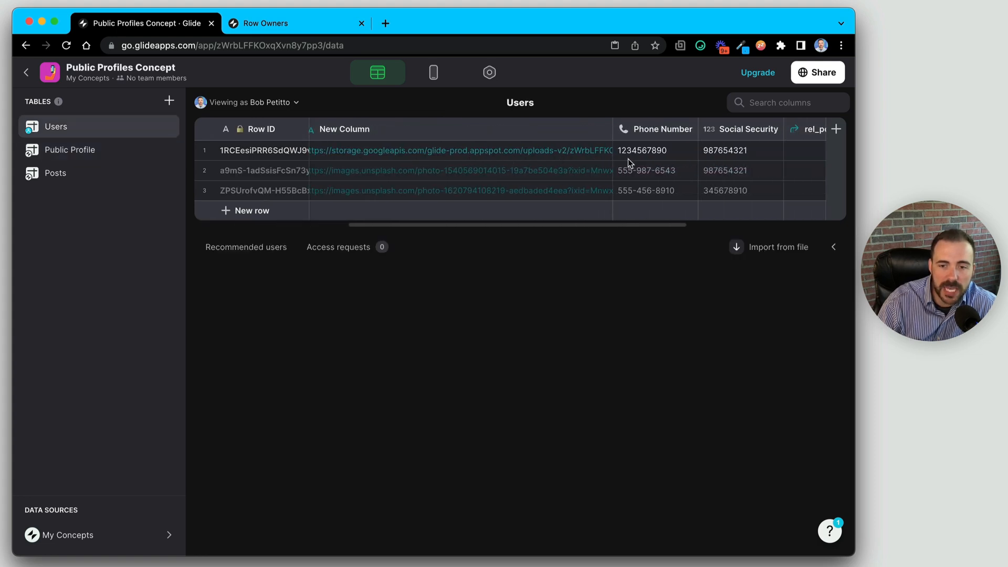
click(727, 129)
click(729, 153)
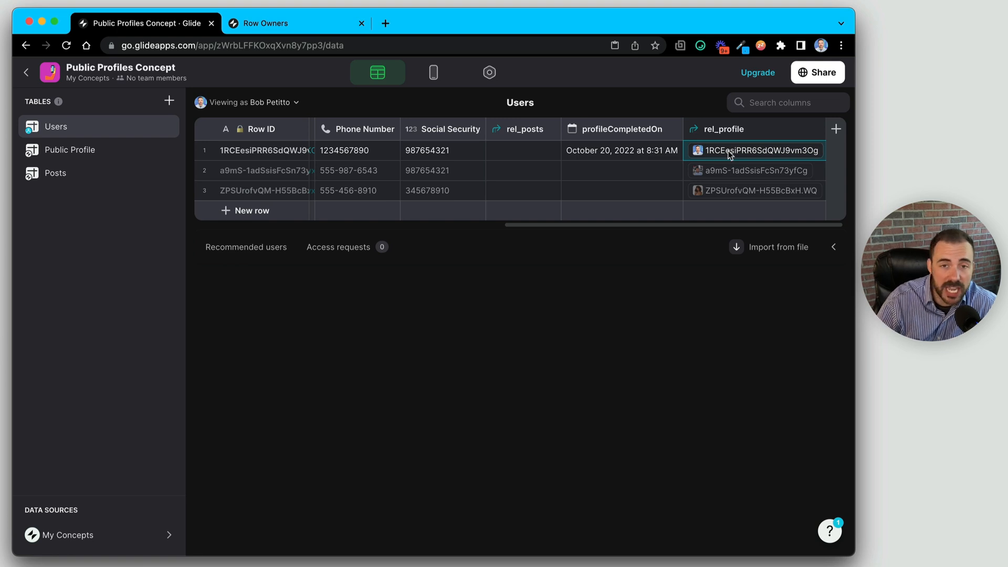
click(81, 152)
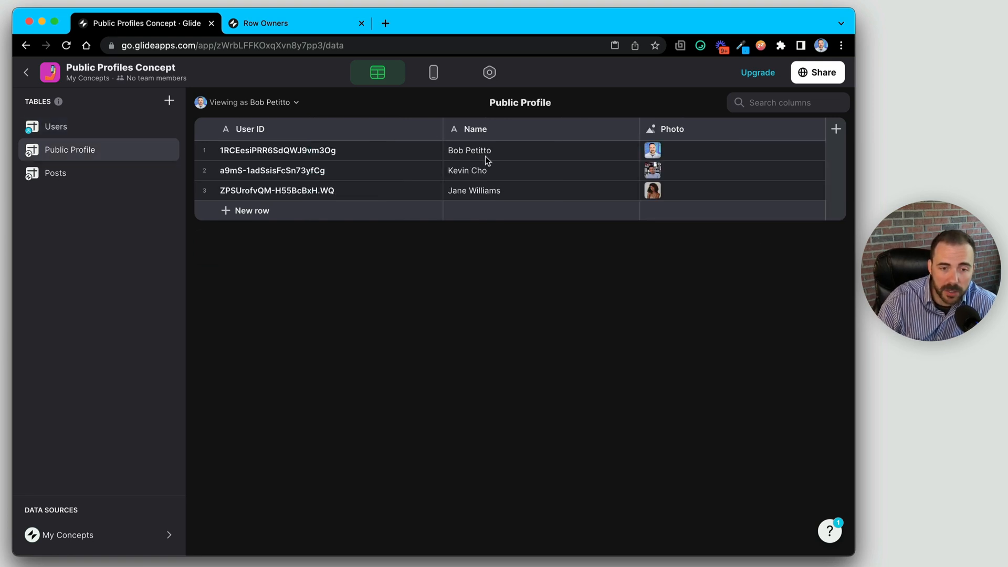
click(62, 129)
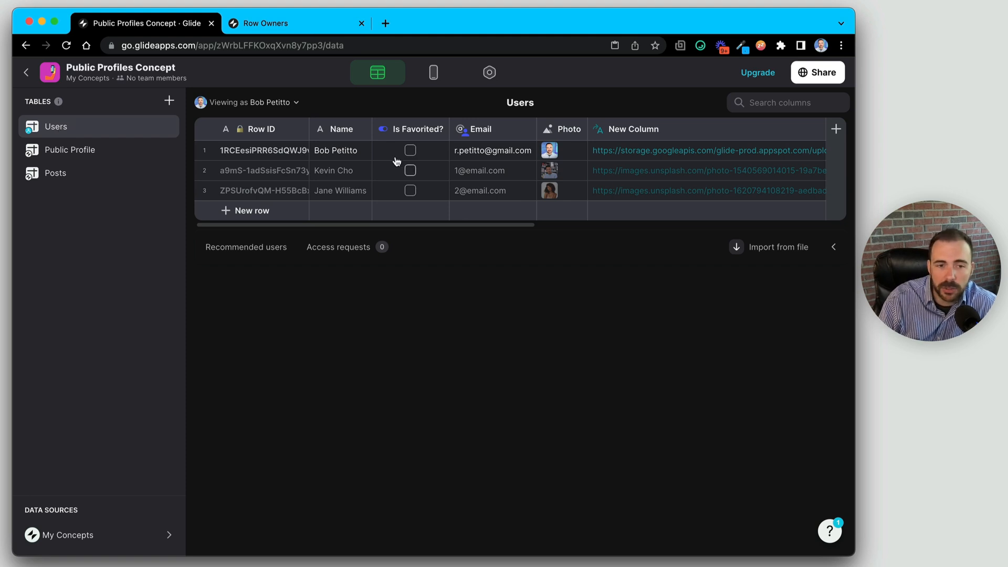
- Open the user profile screen from the app's side menu in Layout
click(432, 76)
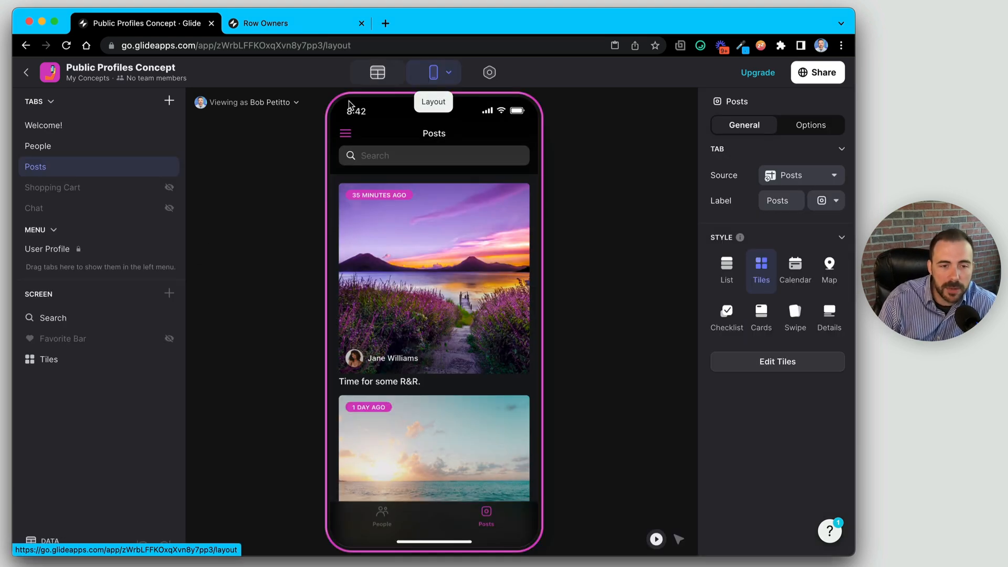
click(345, 132)
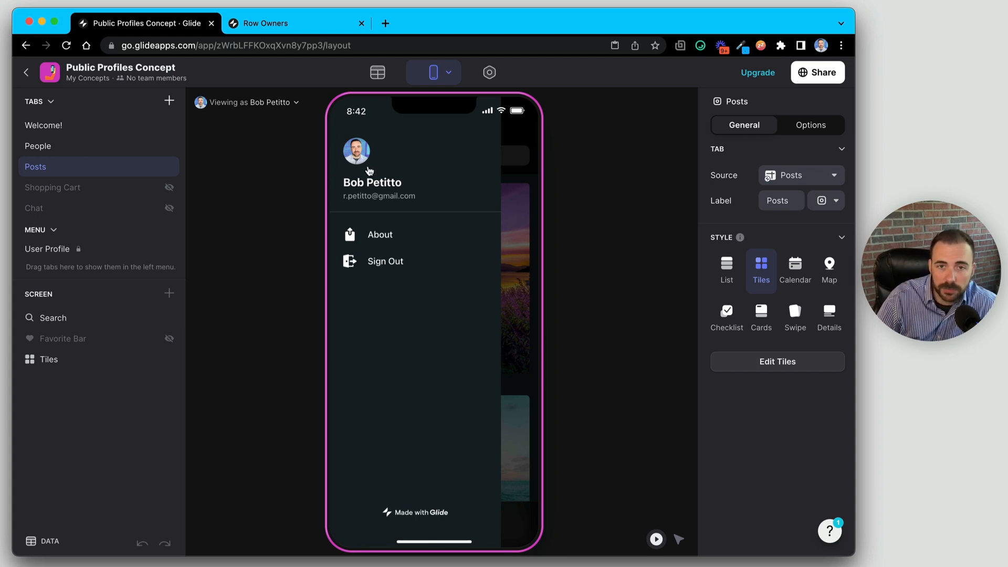
click(528, 132)
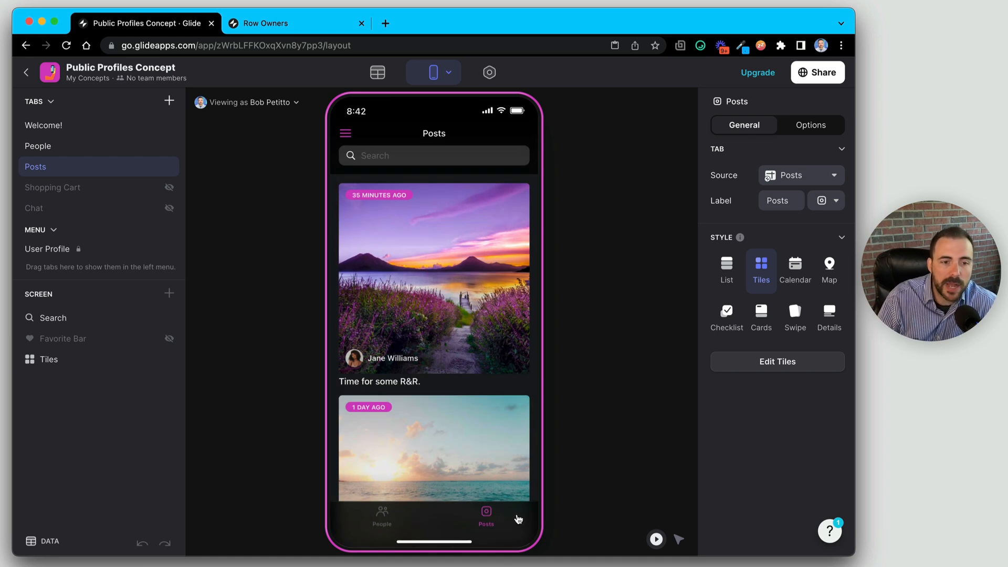
click(345, 134)
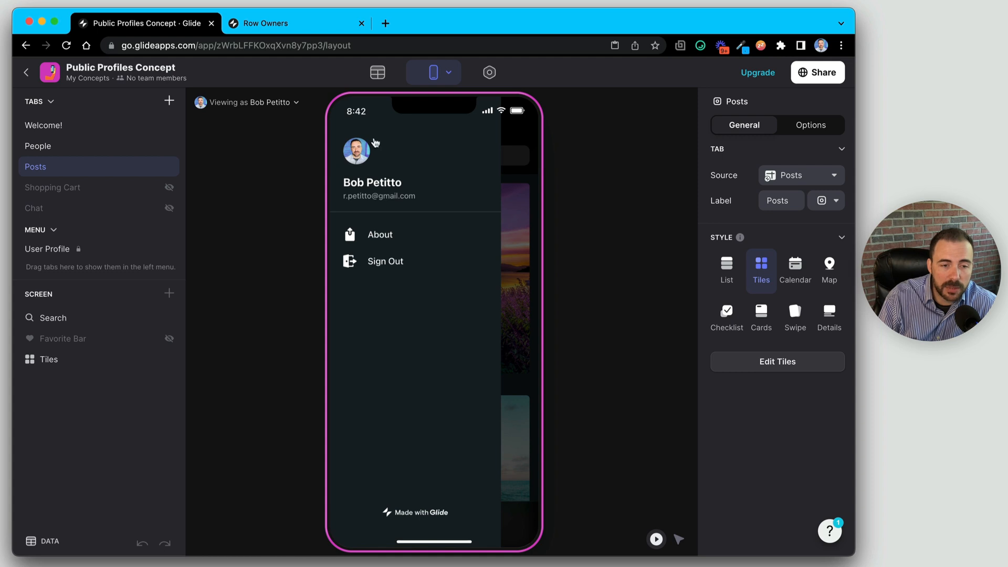
click(362, 149)
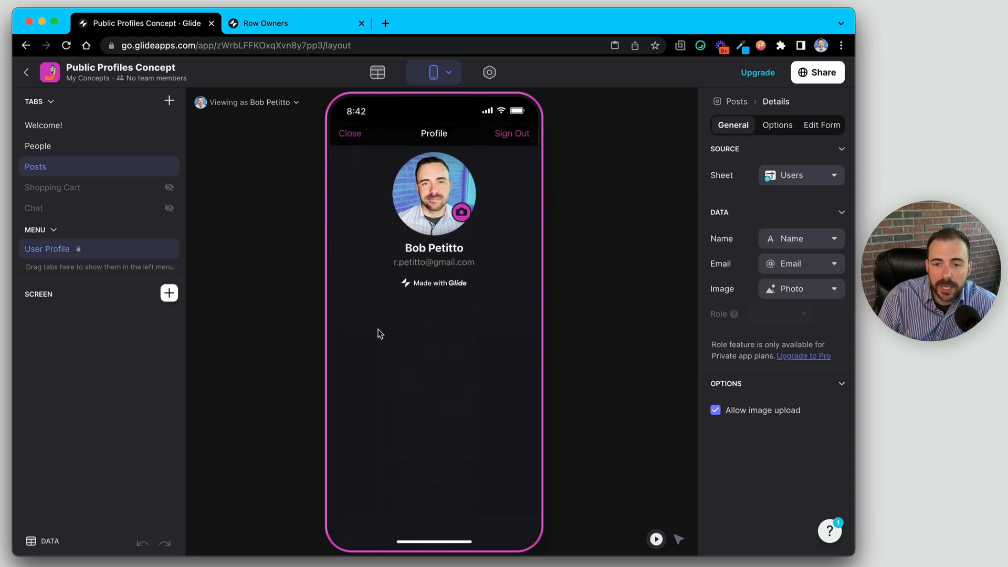
- Turn on 'Allow users to edit' and open the edit form's component list
click(820, 130)
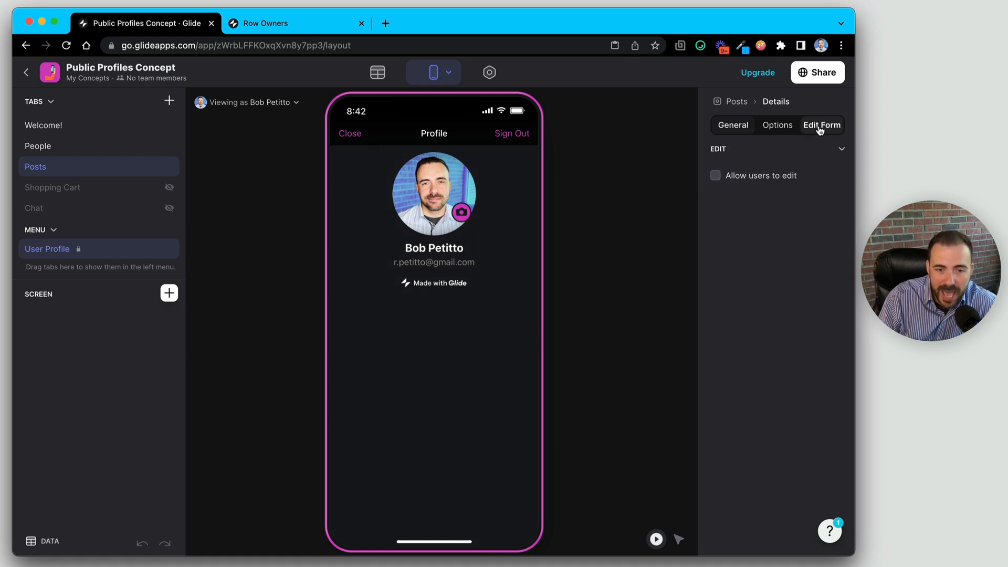
click(715, 175)
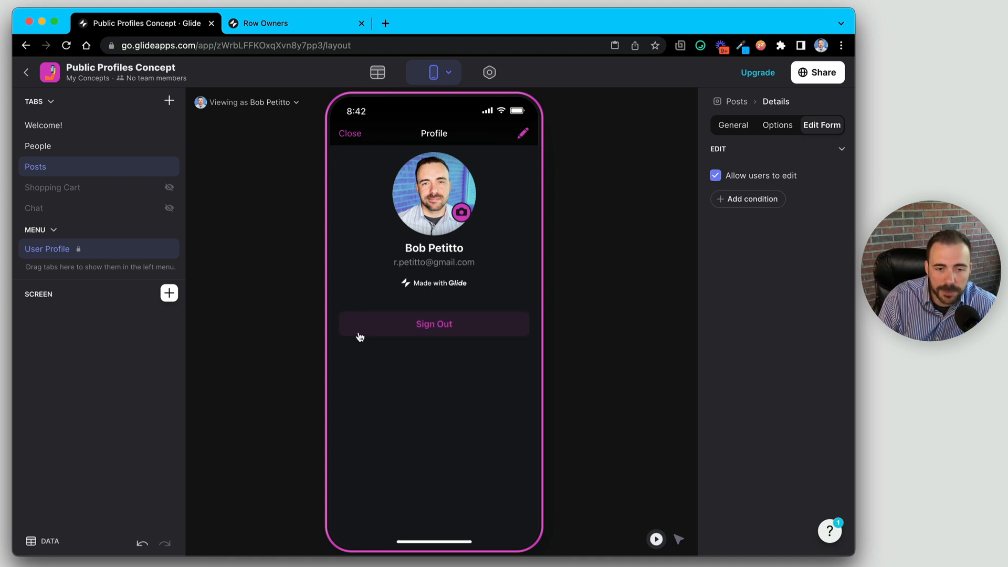
click(523, 133)
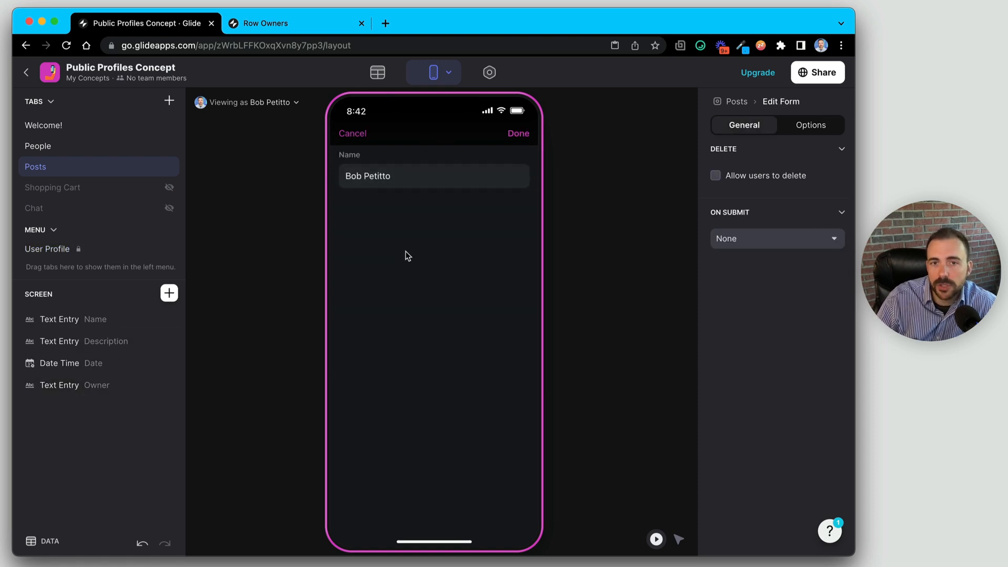
click(169, 293)
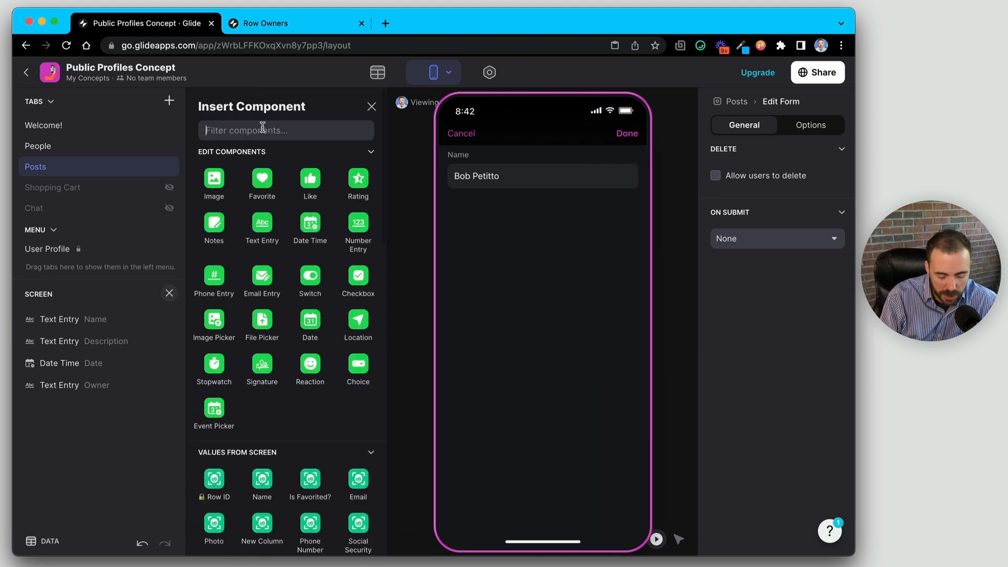
- Add a required Image Picker for Photo and make the Name field required
text(imag)
click(263, 180)
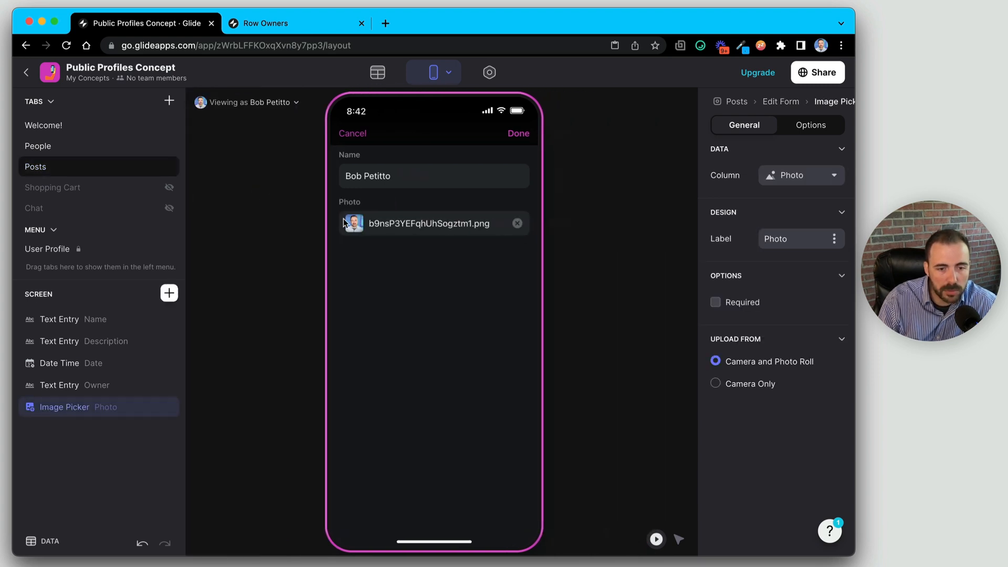
click(715, 302)
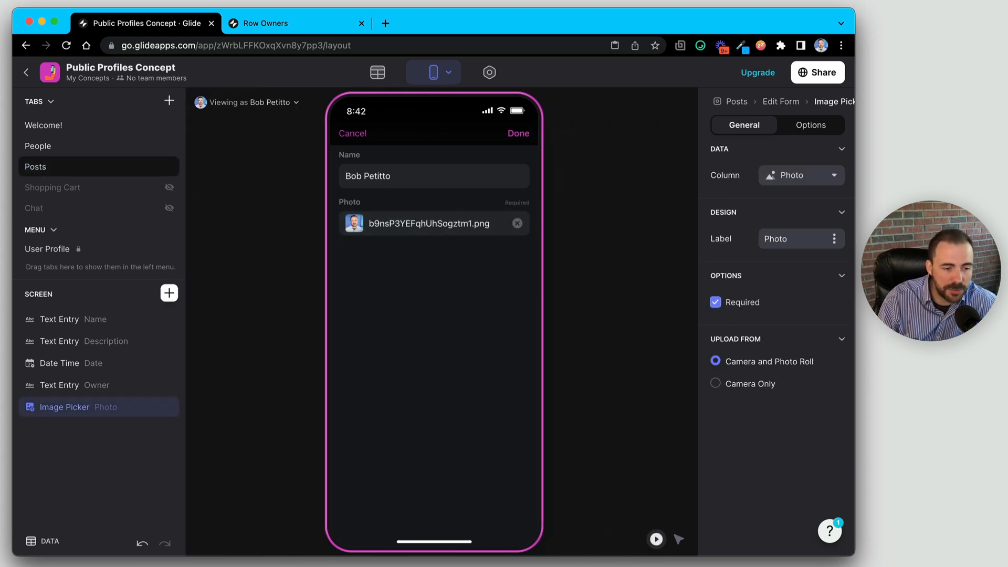
click(129, 320)
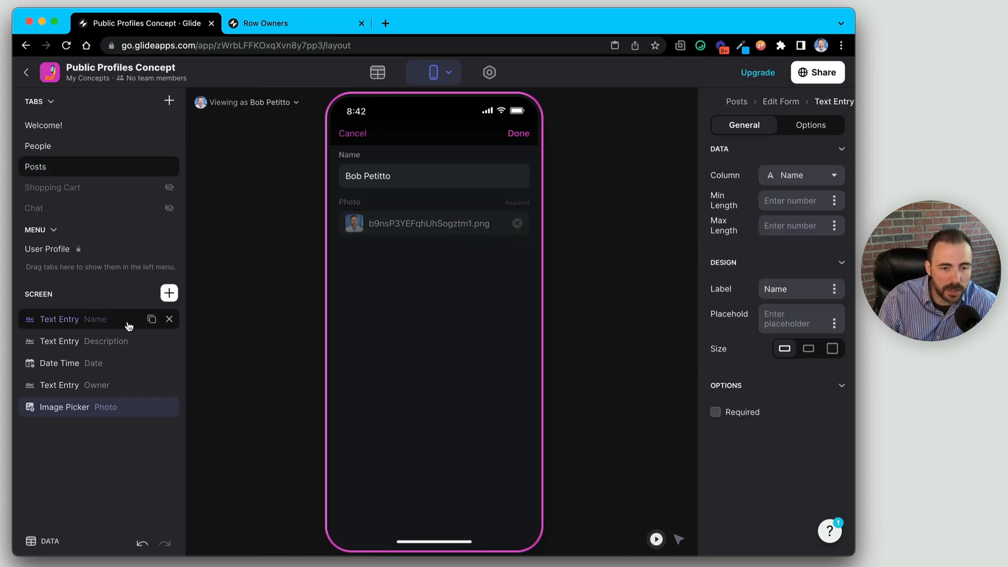
click(734, 423)
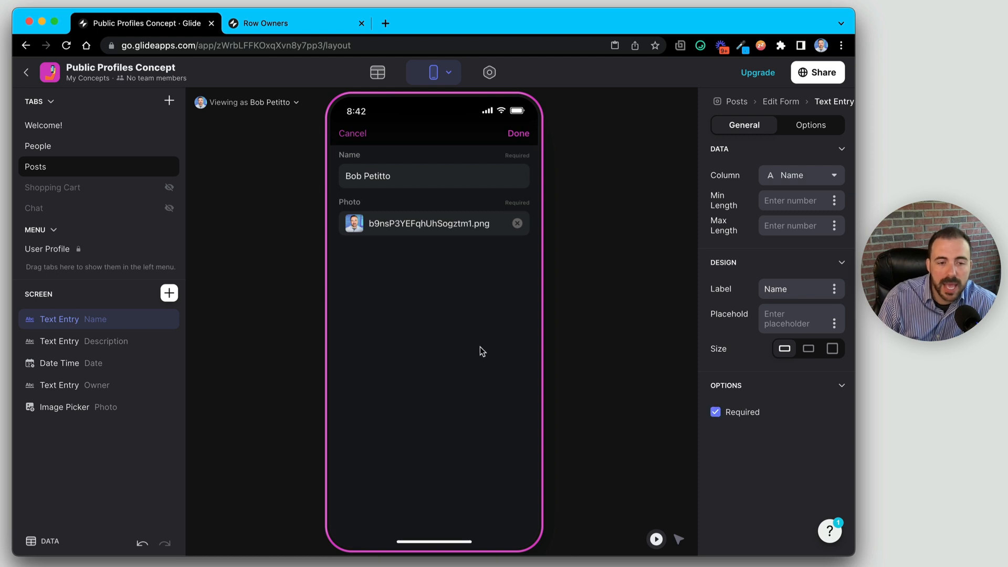
- Change the first name to 'Robert', upload a new photo, and save the profile
double_click(352, 175)
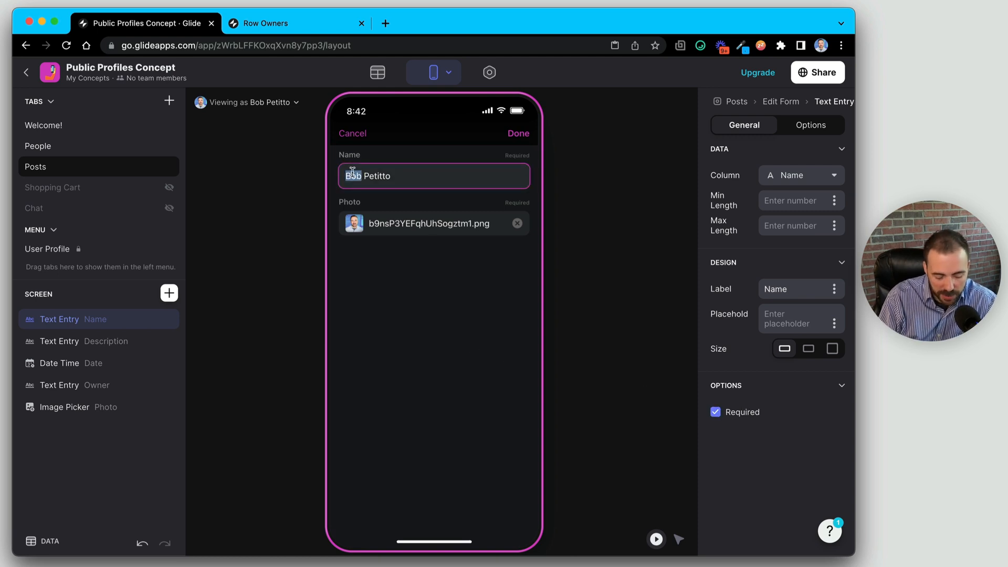
text(Robert)
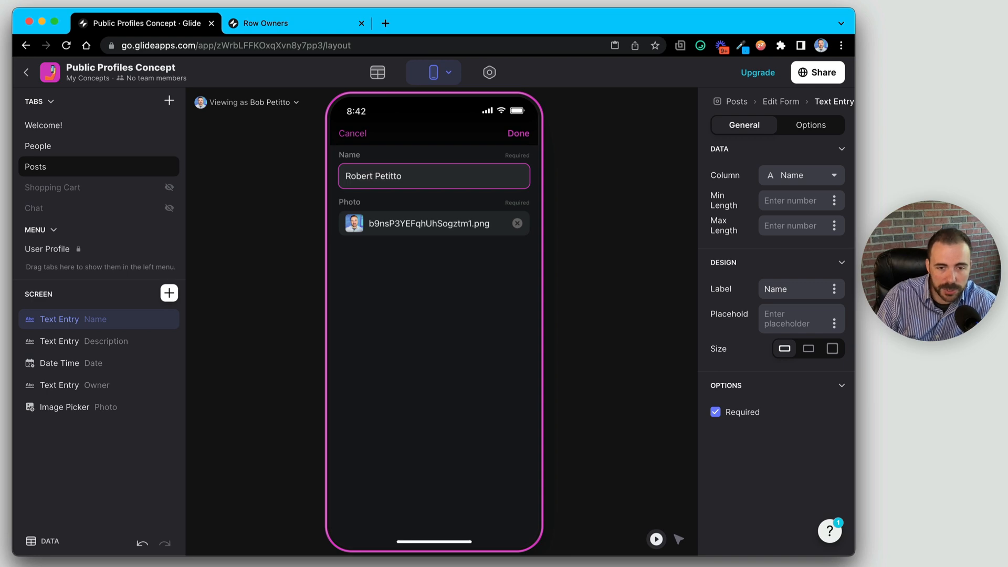
click(360, 226)
click(360, 227)
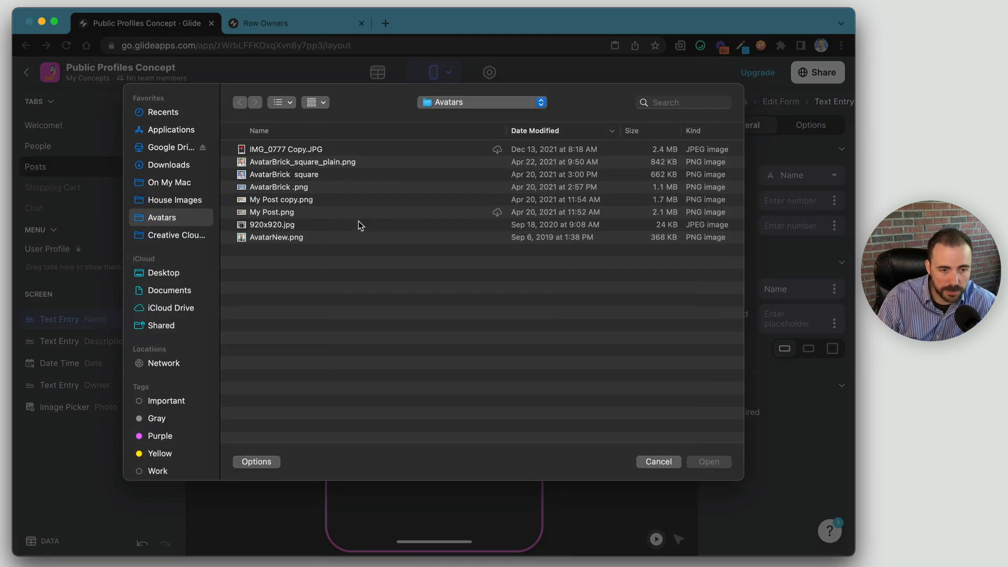
click(262, 164)
click(710, 462)
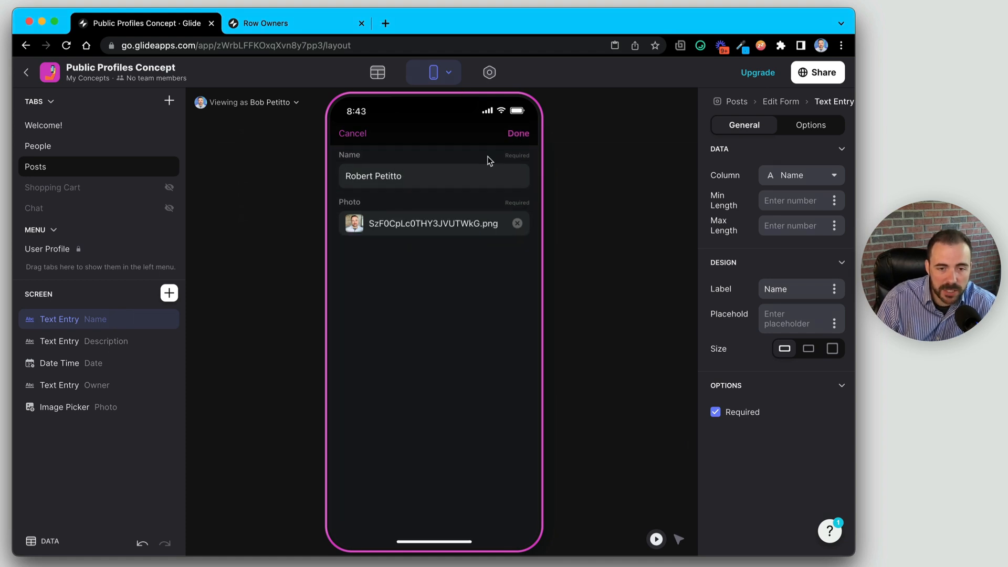
click(518, 133)
- Compare row 1's updated name and photo in Users against Public Profile's old values, then return to Layout
click(388, 76)
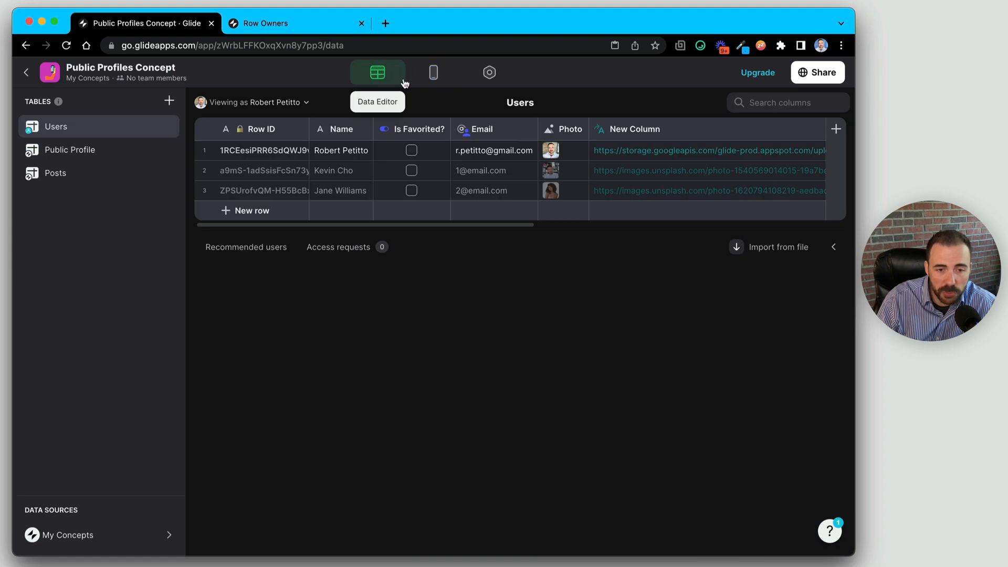
click(339, 154)
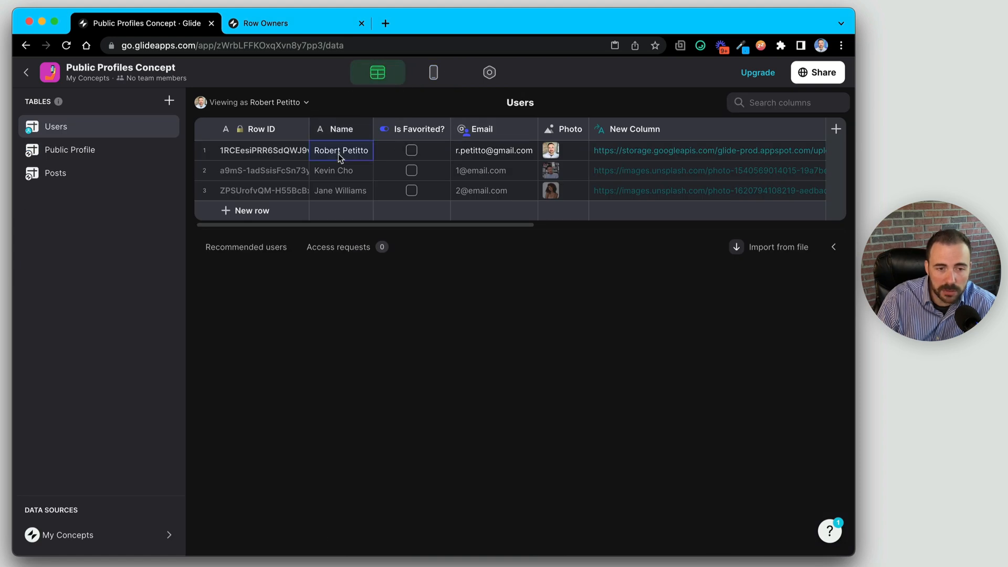
click(581, 152)
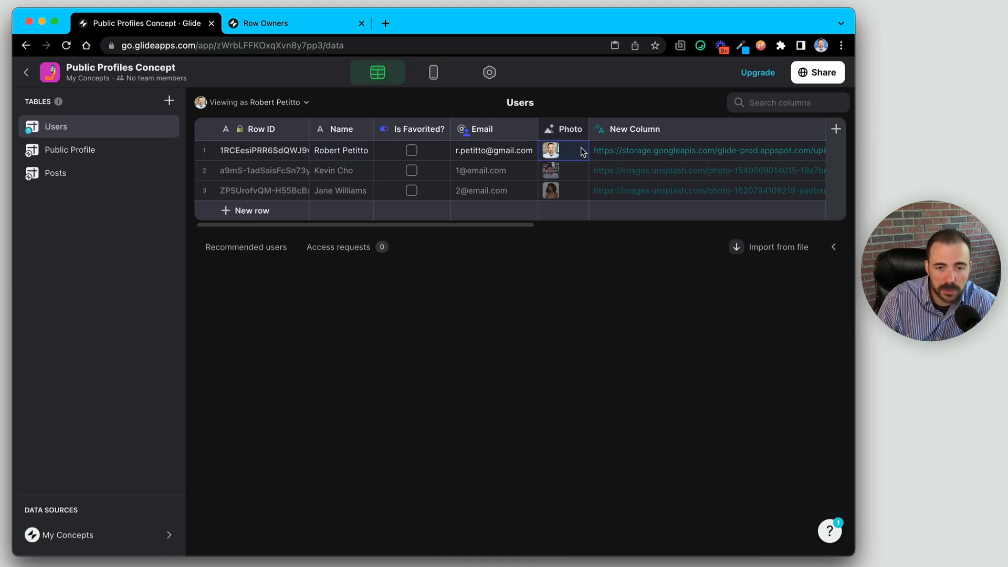
click(80, 151)
click(491, 158)
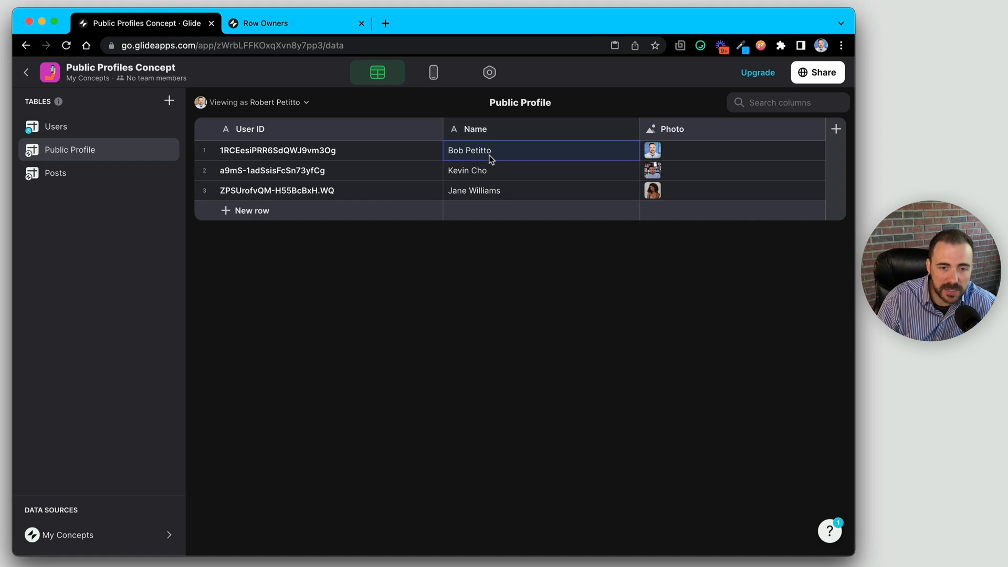
click(700, 151)
click(516, 153)
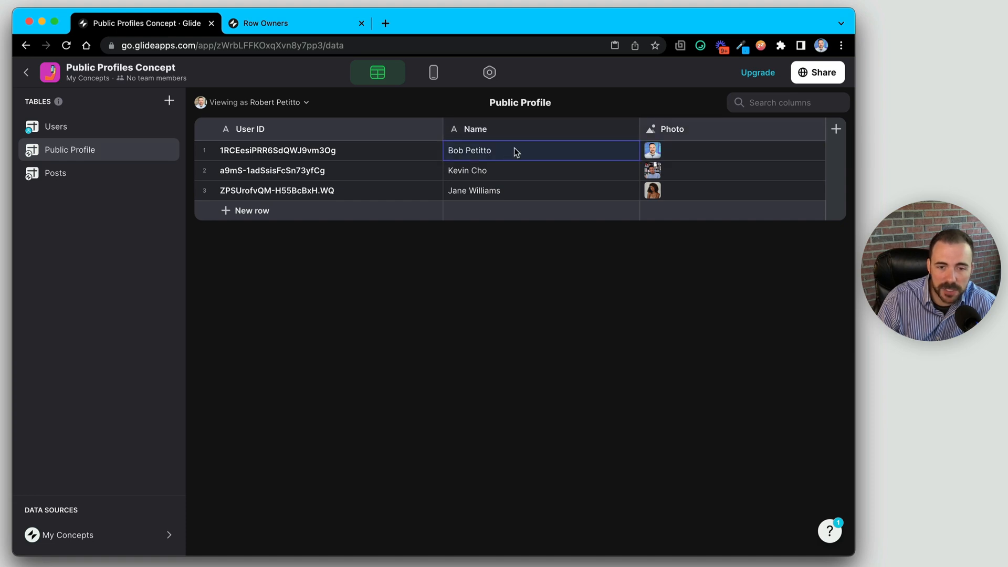
click(699, 152)
click(567, 151)
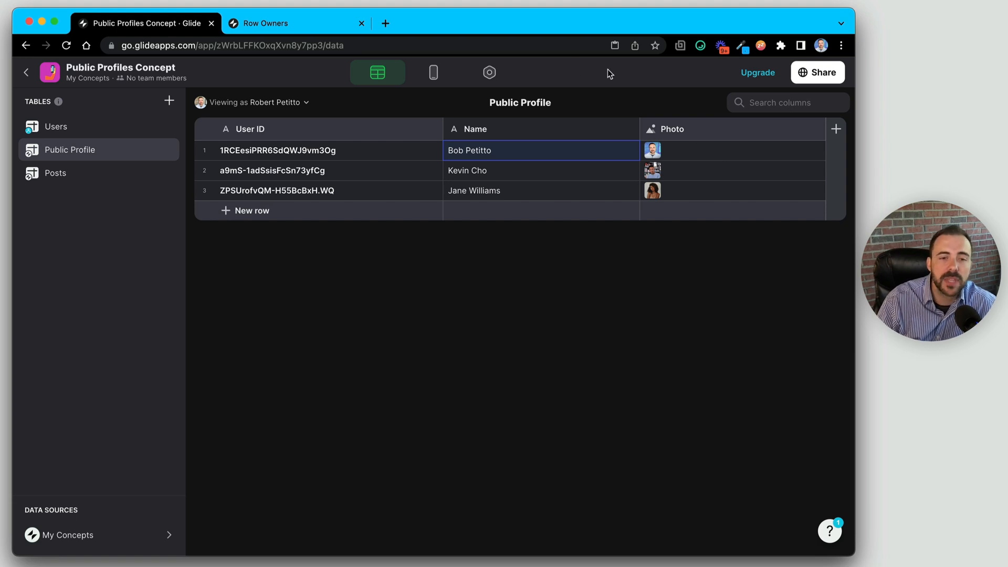
click(434, 72)
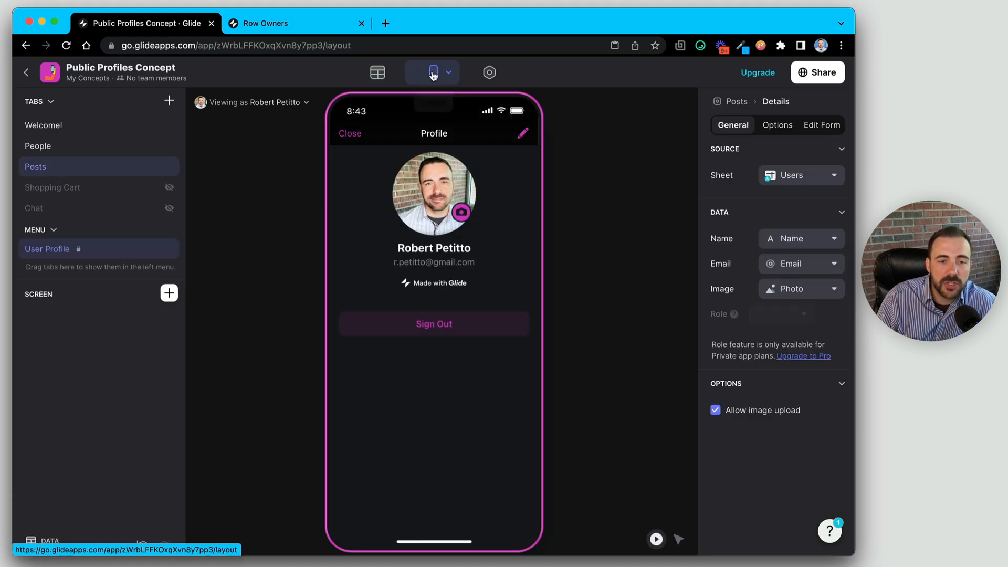
- Set the edit form's On Submit action to Set Column Values on the rel_profile row
click(525, 134)
click(779, 104)
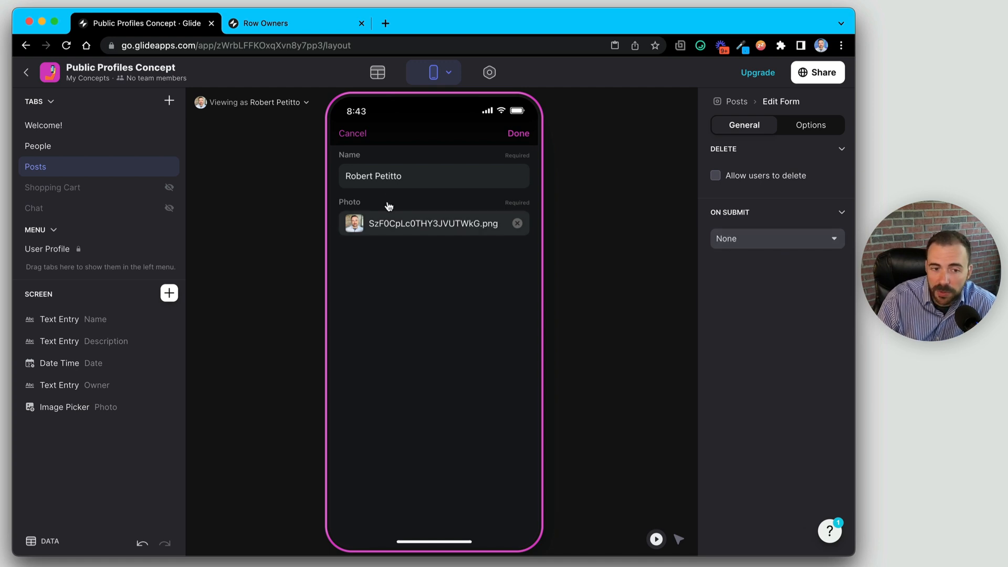
click(738, 238)
scroll(769, 389, down, 5)
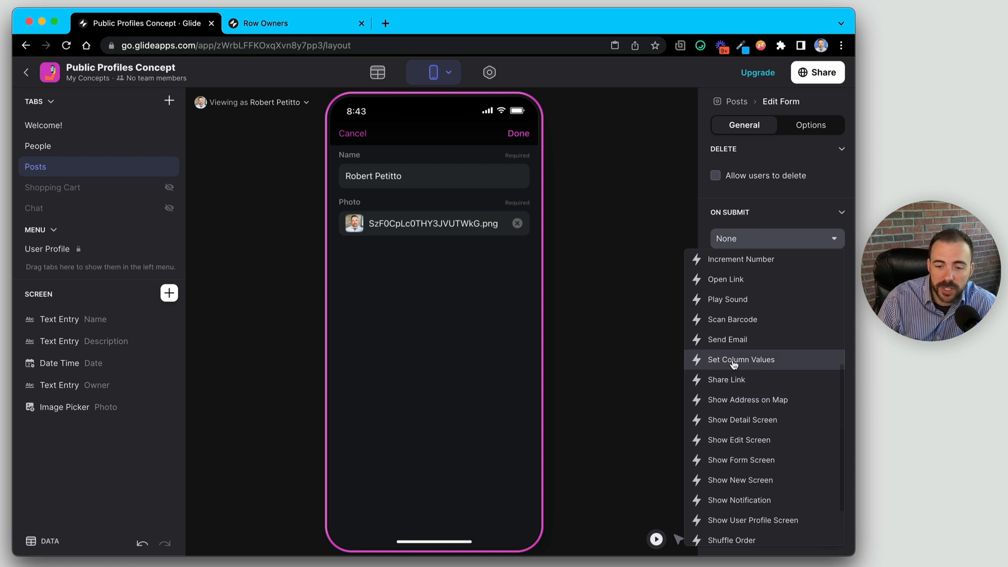
click(740, 361)
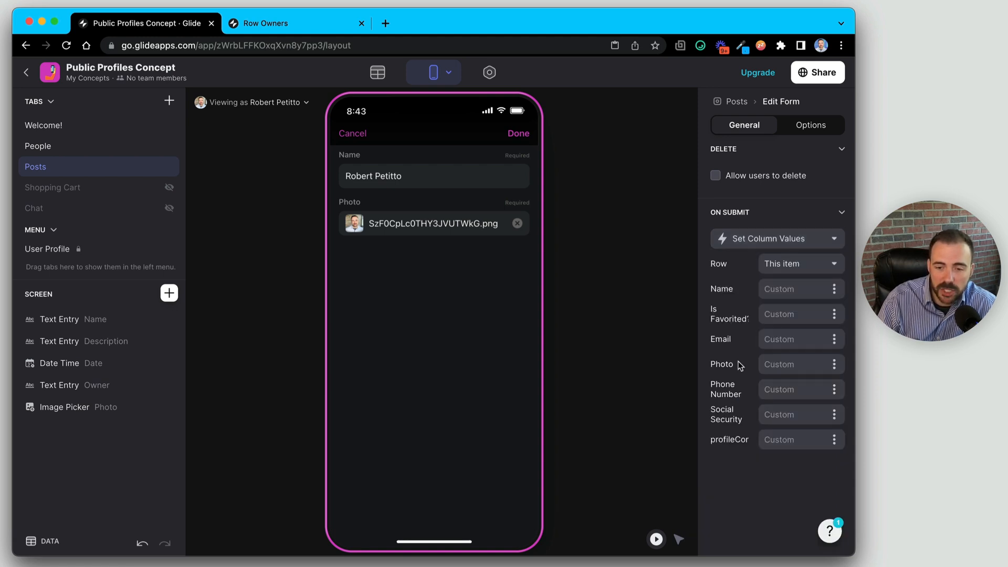
click(781, 266)
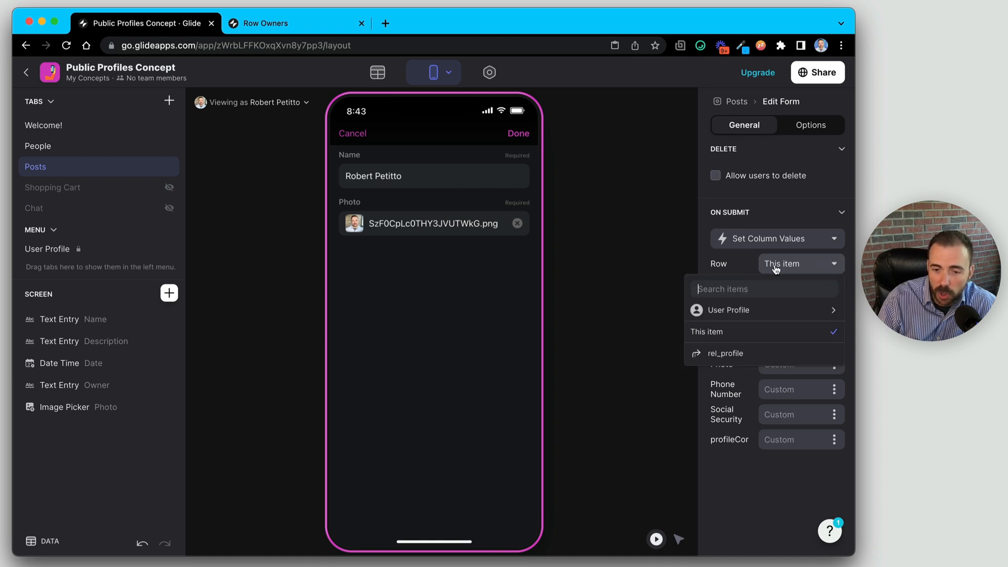
click(724, 357)
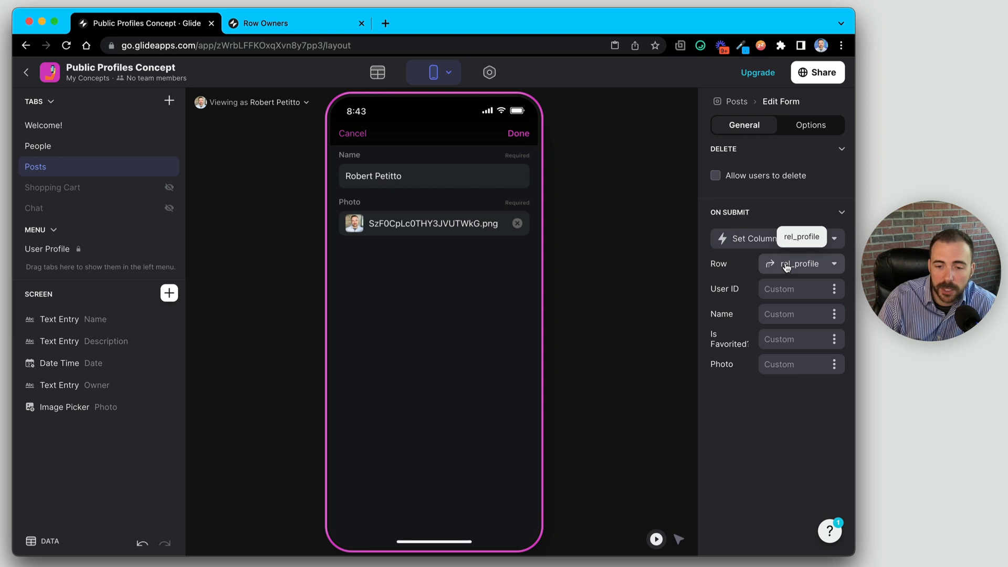
click(778, 287)
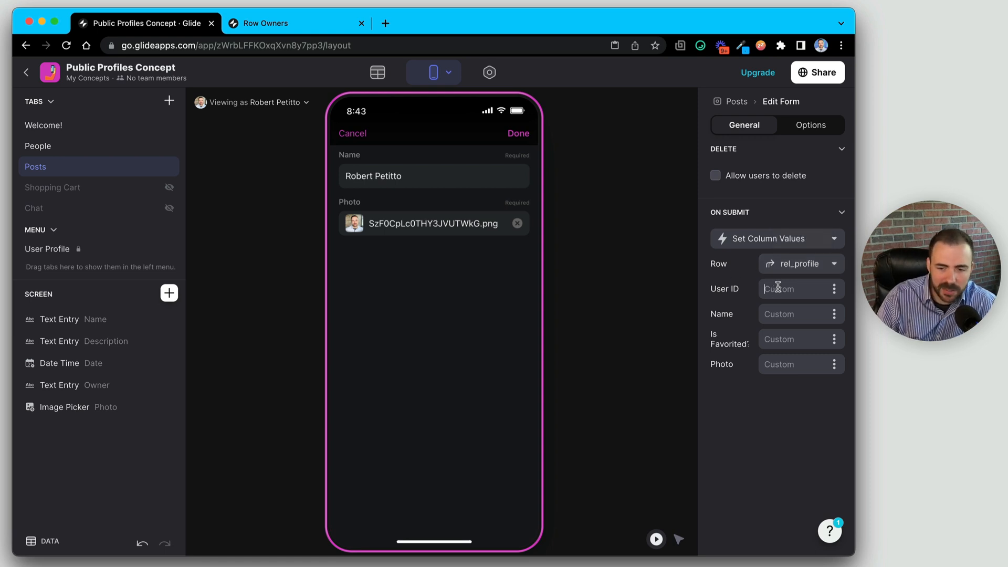
- Map Name to User Profile > Name and Photo to User Profile > Photo, then submit
click(834, 316)
mouse_move(819, 228)
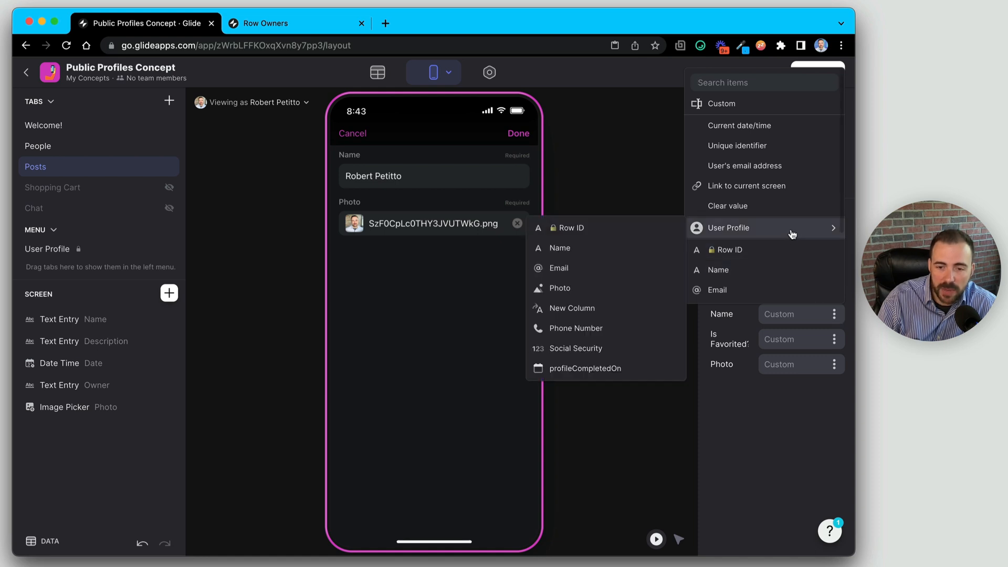
click(583, 251)
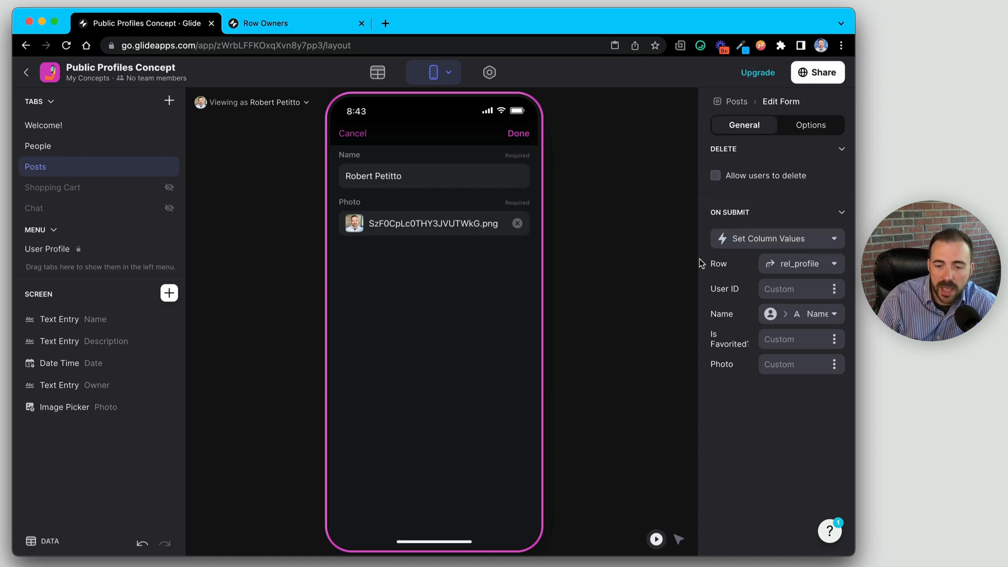
click(835, 367)
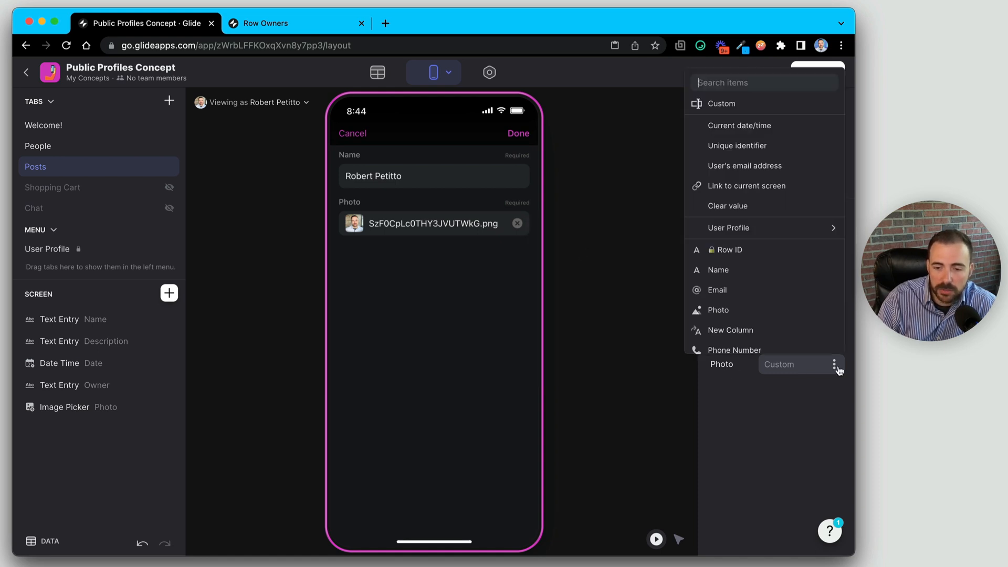
scroll(788, 297, down, 1)
mouse_move(696, 233)
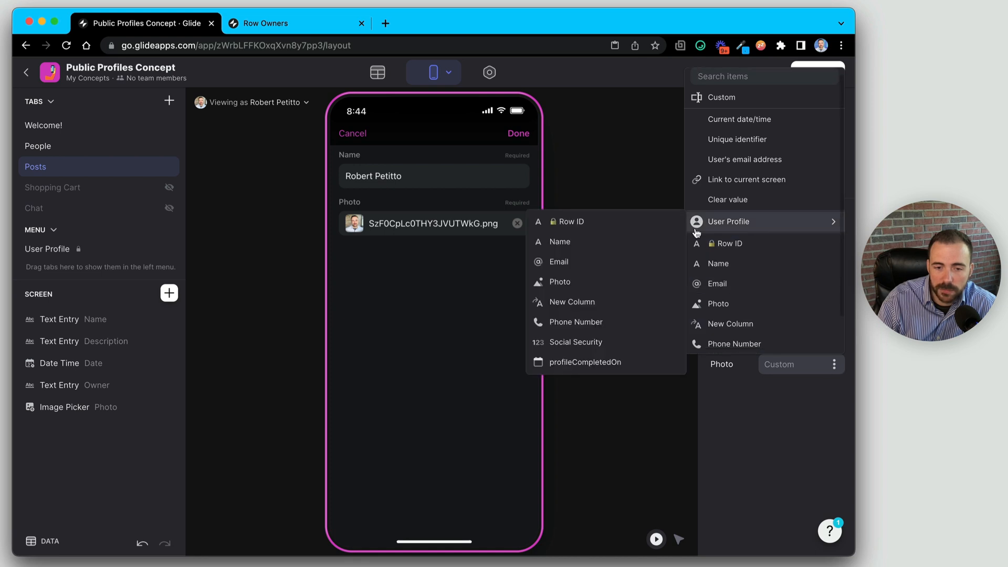
click(593, 281)
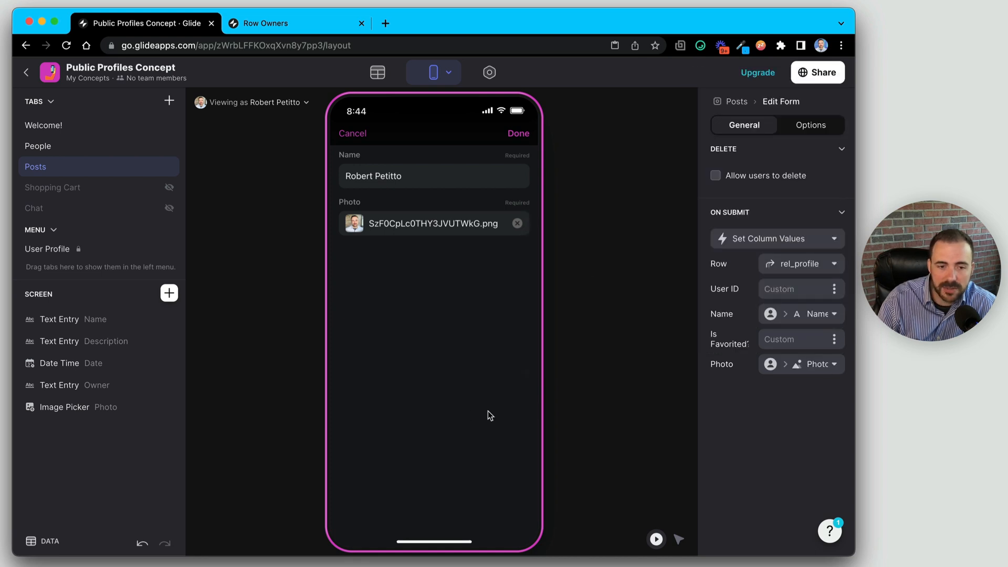
click(520, 135)
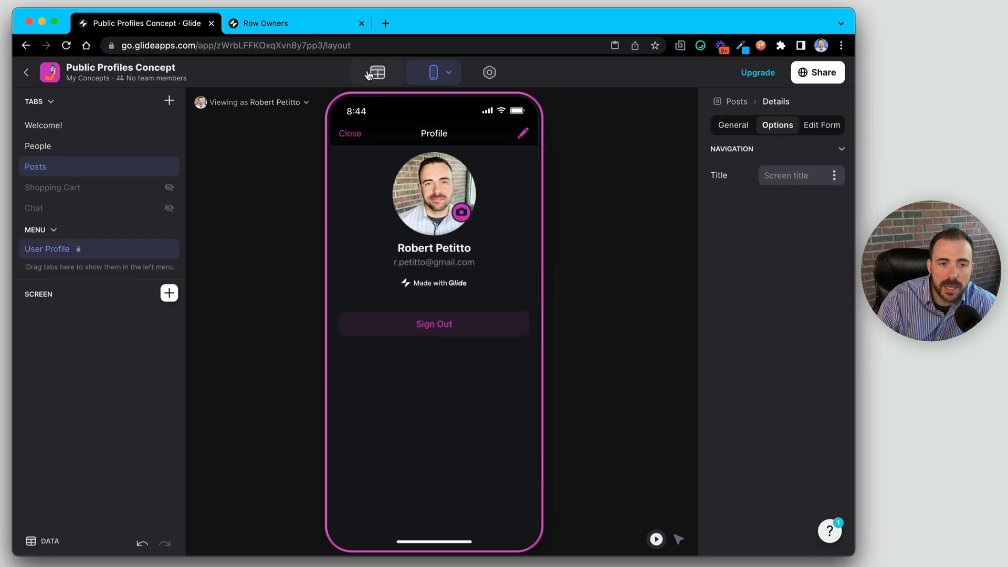
- Check the first Public Profile row's current name and photo, then go back to Layout
click(376, 74)
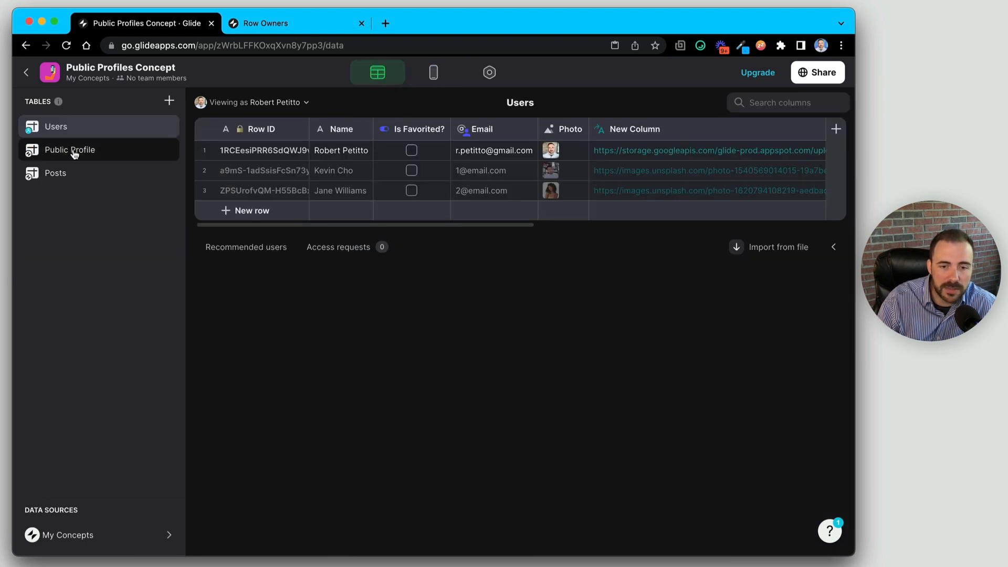
click(74, 151)
click(513, 152)
click(699, 151)
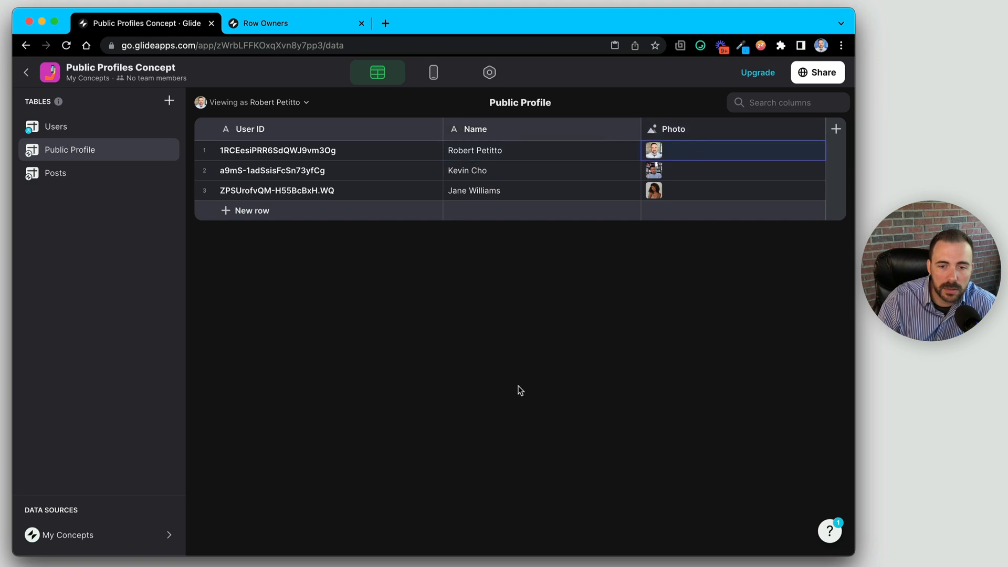
click(433, 72)
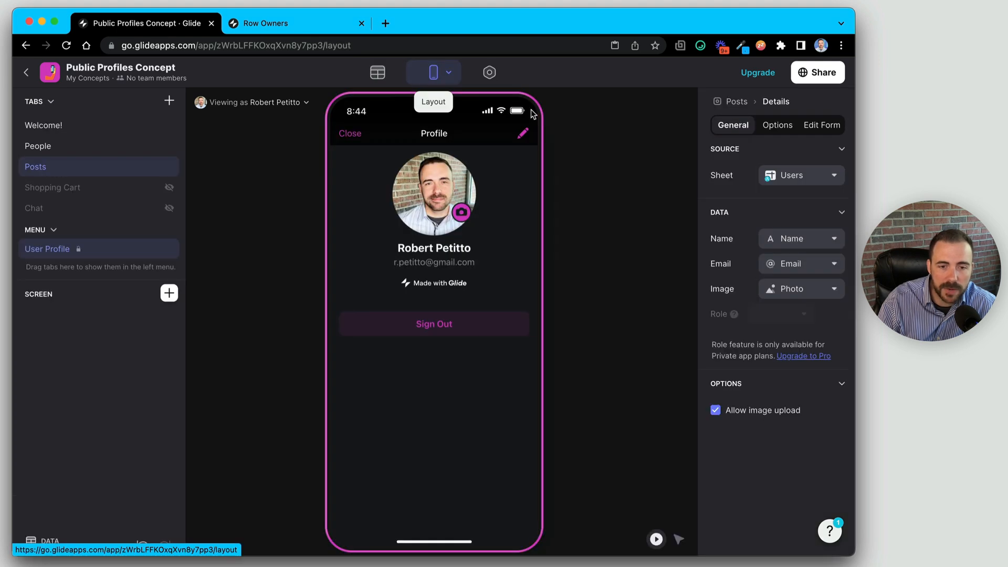
- Change the first name to 'Bob', upload the AvatarBrick image, and submit the form
click(522, 134)
double_click(356, 176)
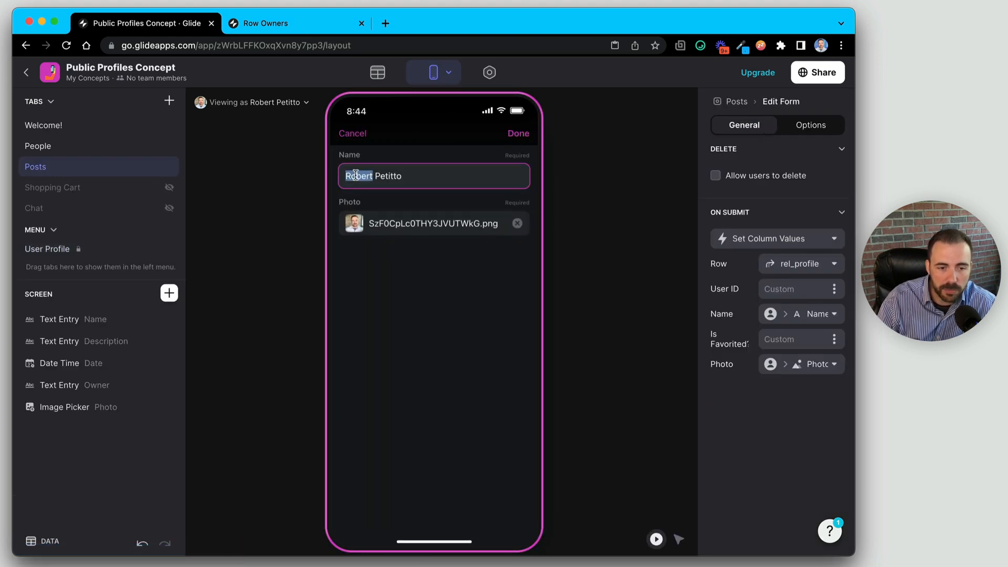
text(Bob)
click(363, 226)
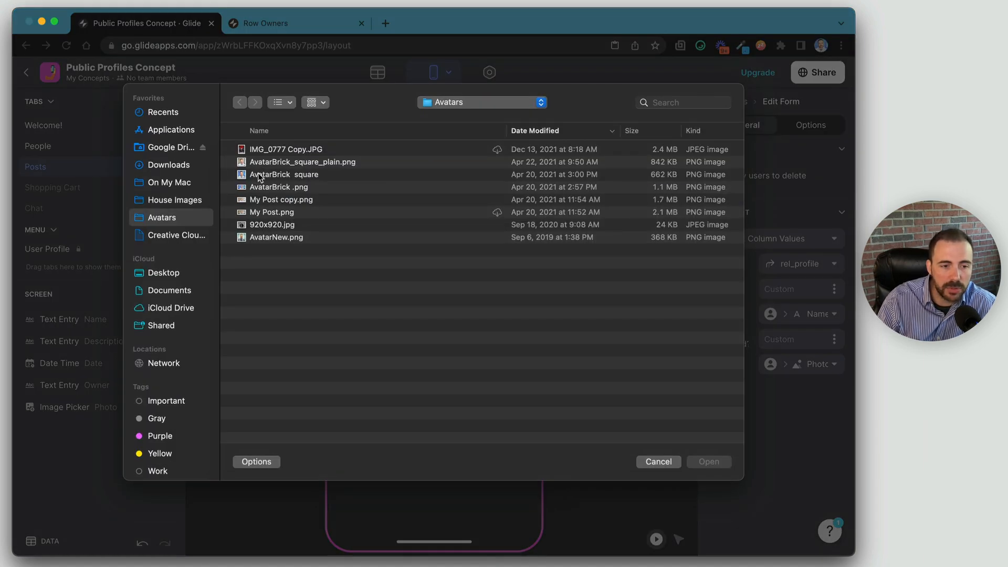
click(257, 173)
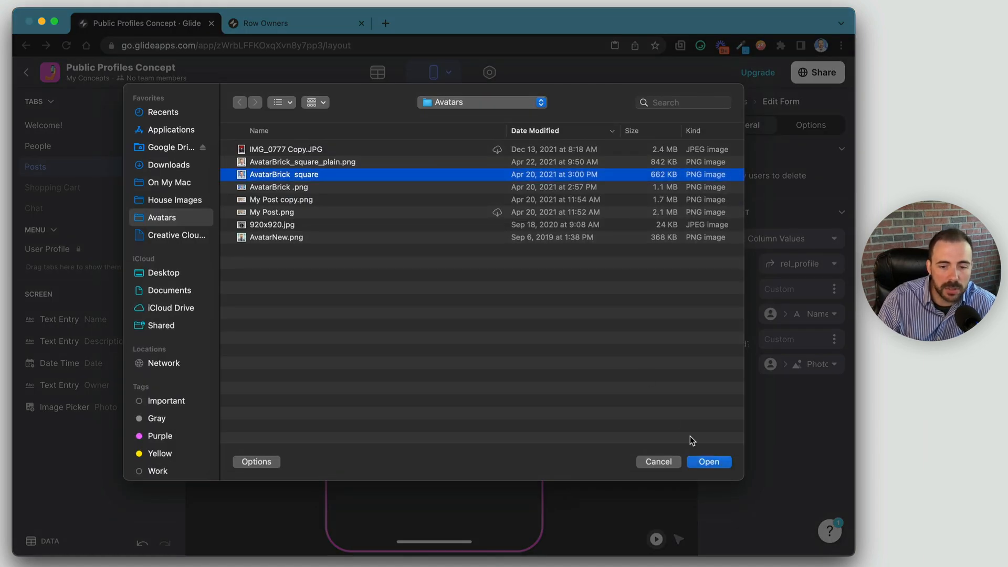
click(709, 461)
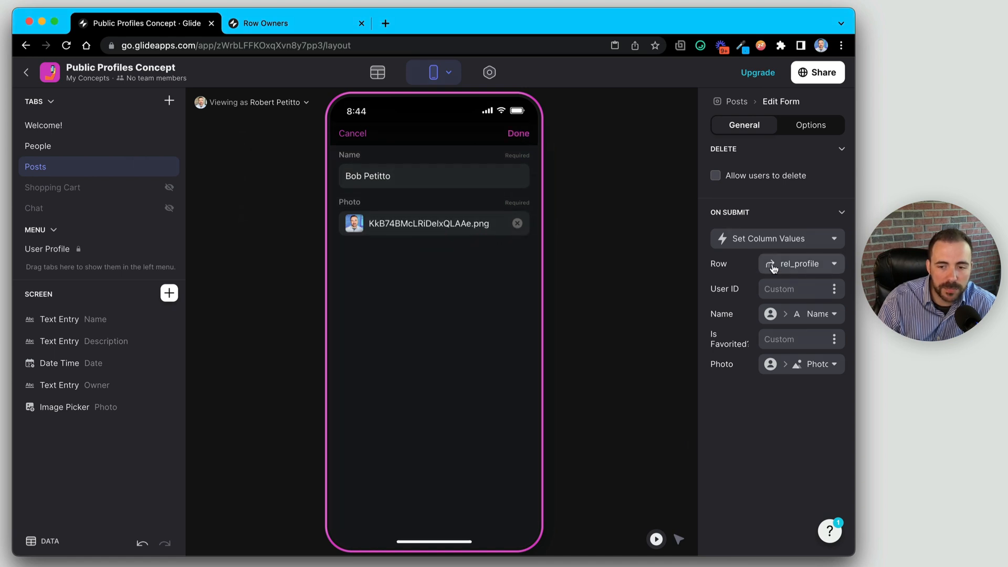
click(513, 135)
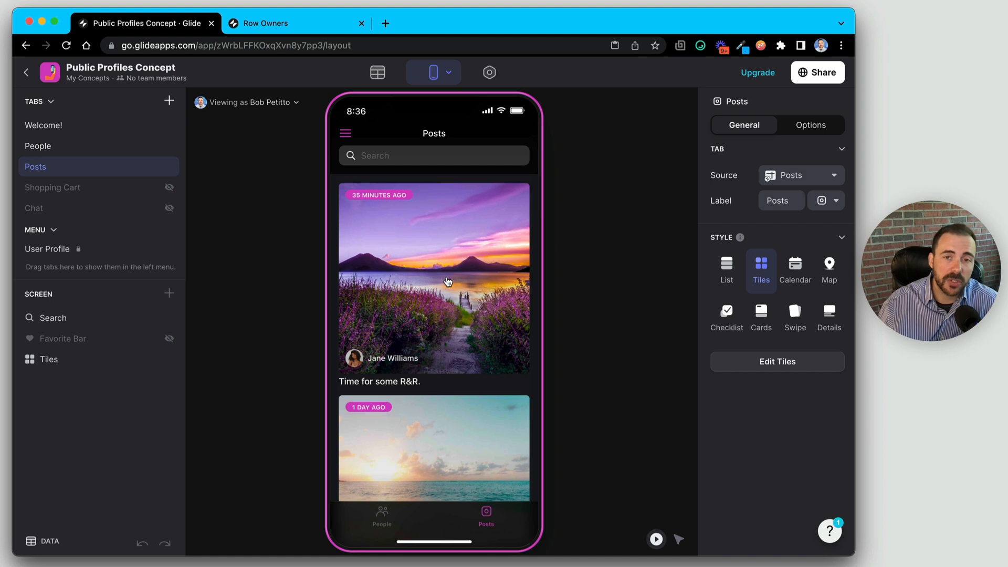
click(380, 74)
- Compare the first user's row ID in Users with the User ID in Public Profile
click(58, 128)
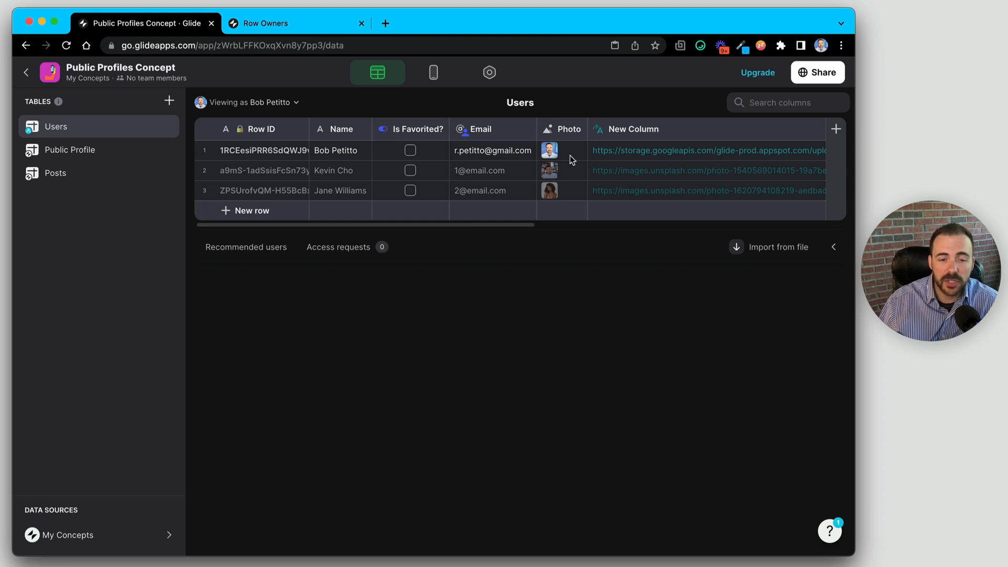
click(497, 129)
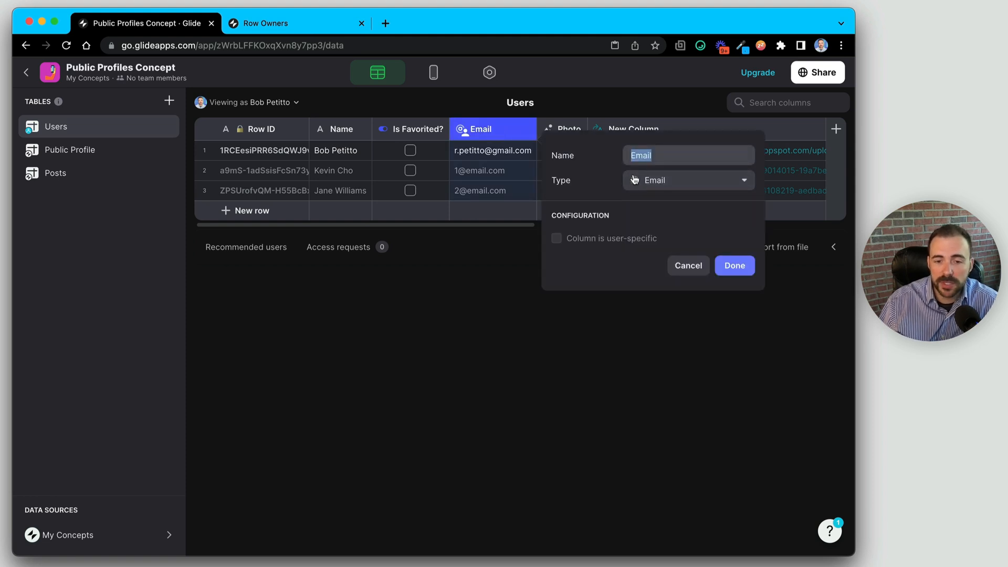
click(687, 265)
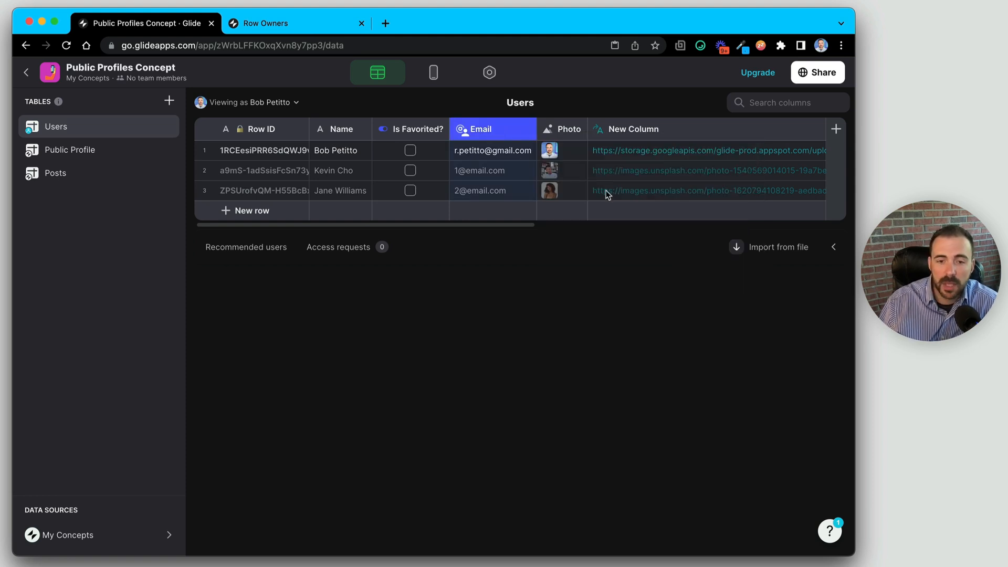
click(264, 151)
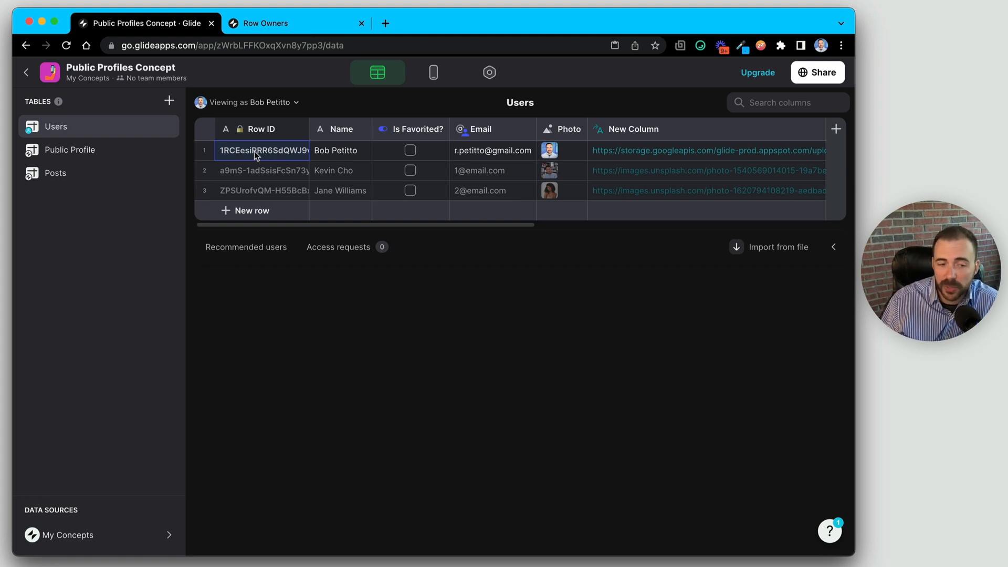
click(94, 158)
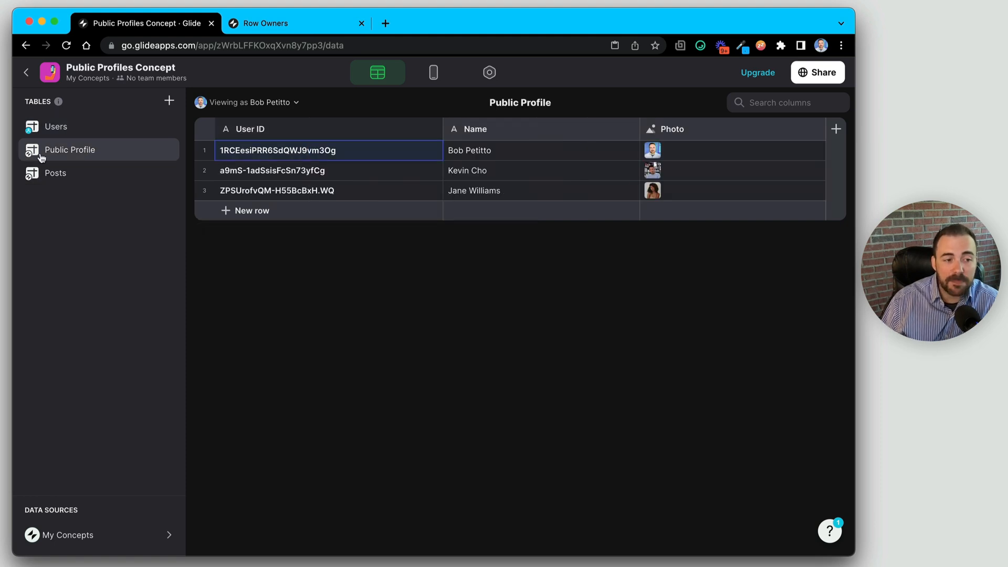
click(59, 126)
click(73, 152)
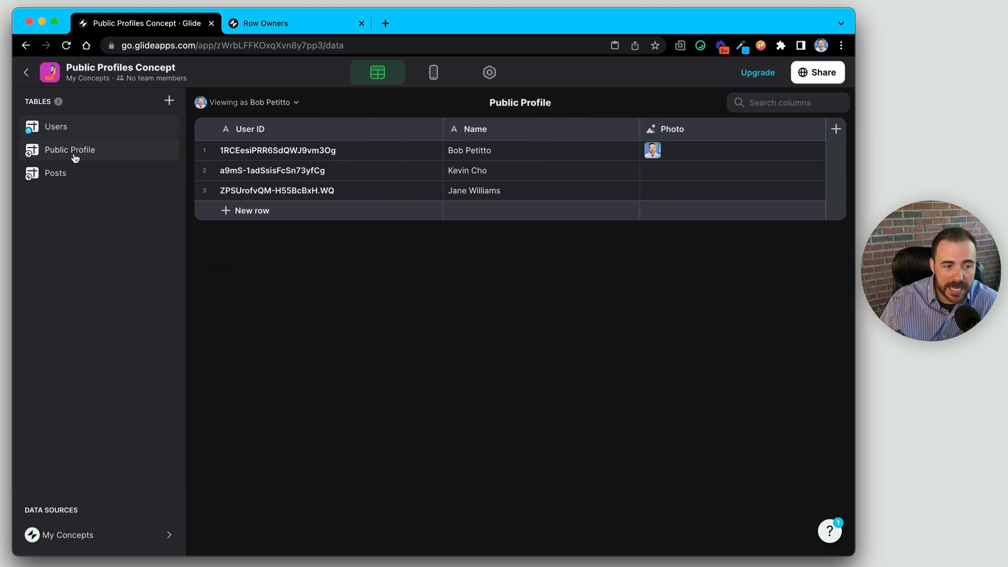
click(278, 147)
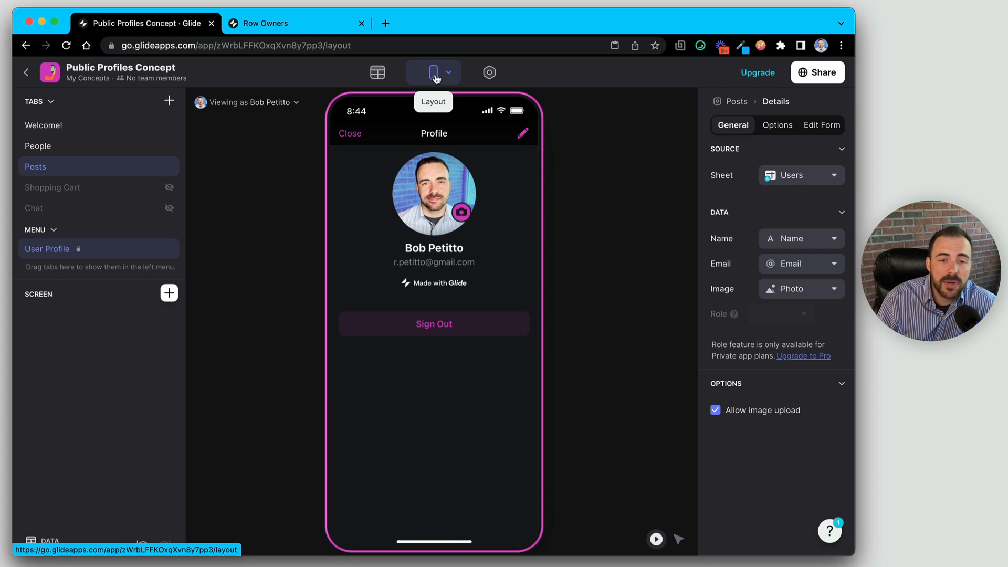
click(522, 133)
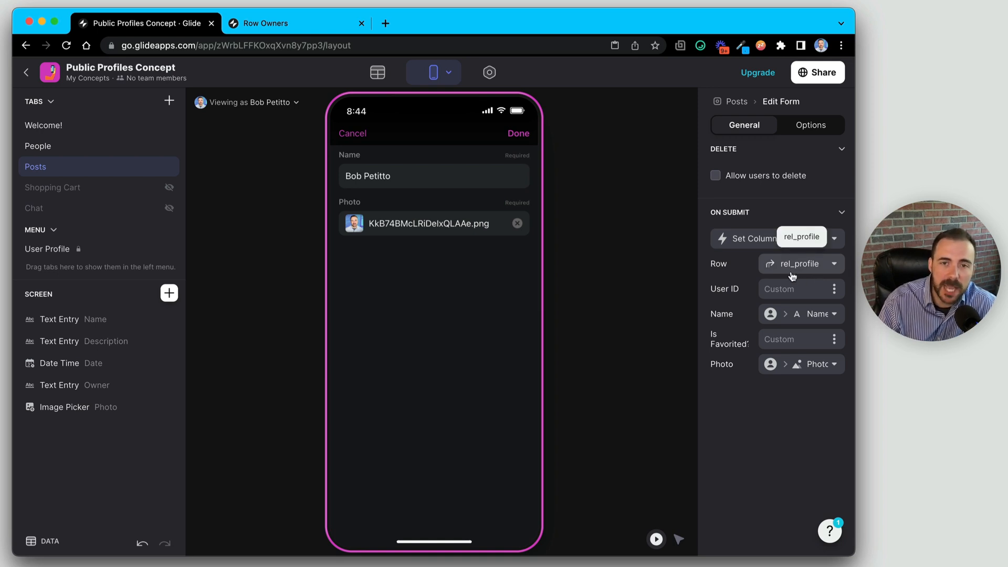
click(359, 136)
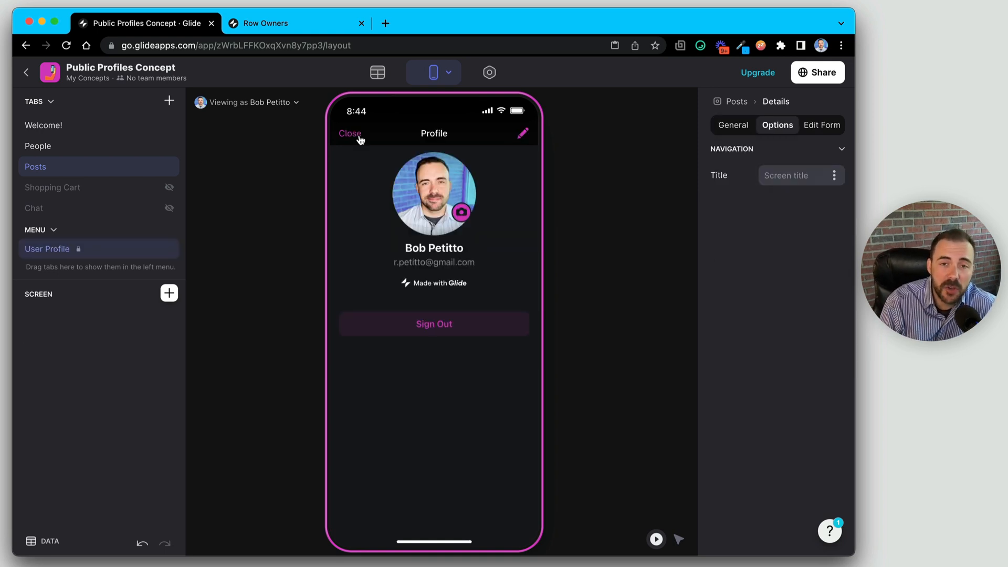